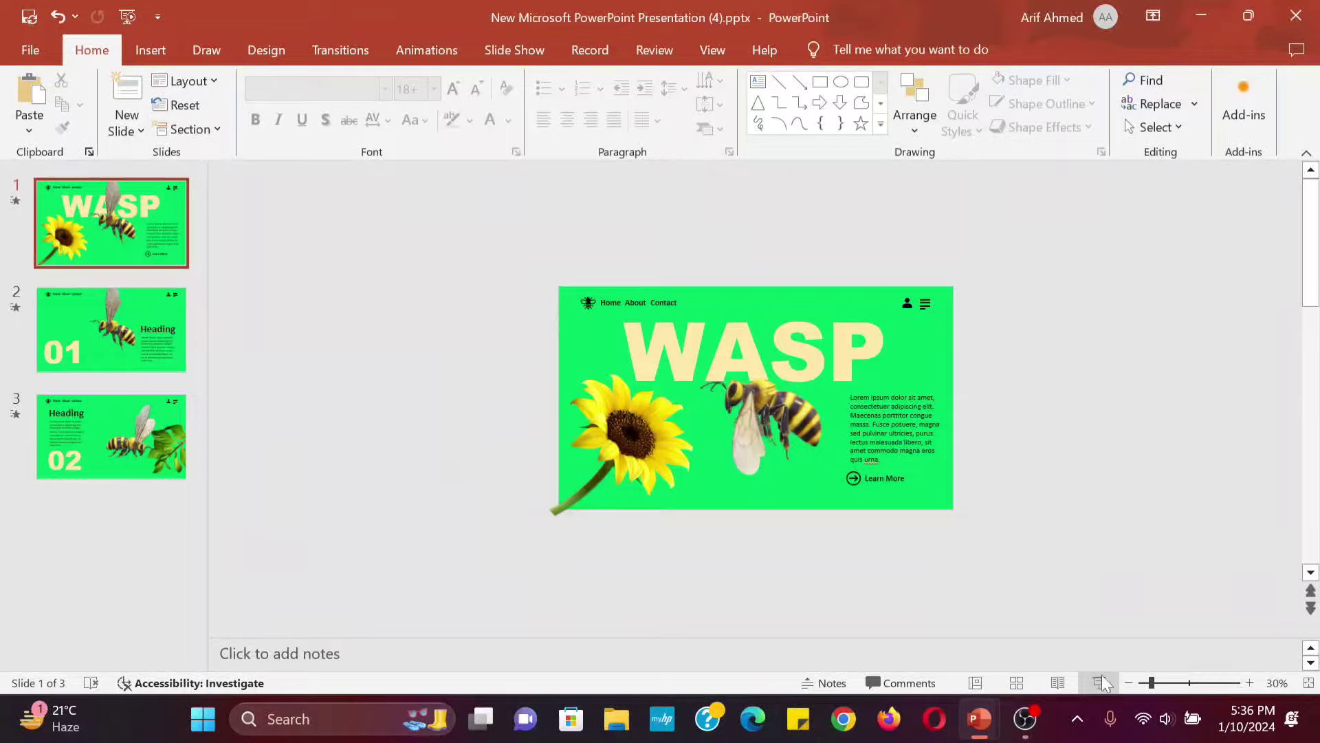
Play the wasp deck as a slide show from slide 1 and advance through the morph
left_click(1100, 682)
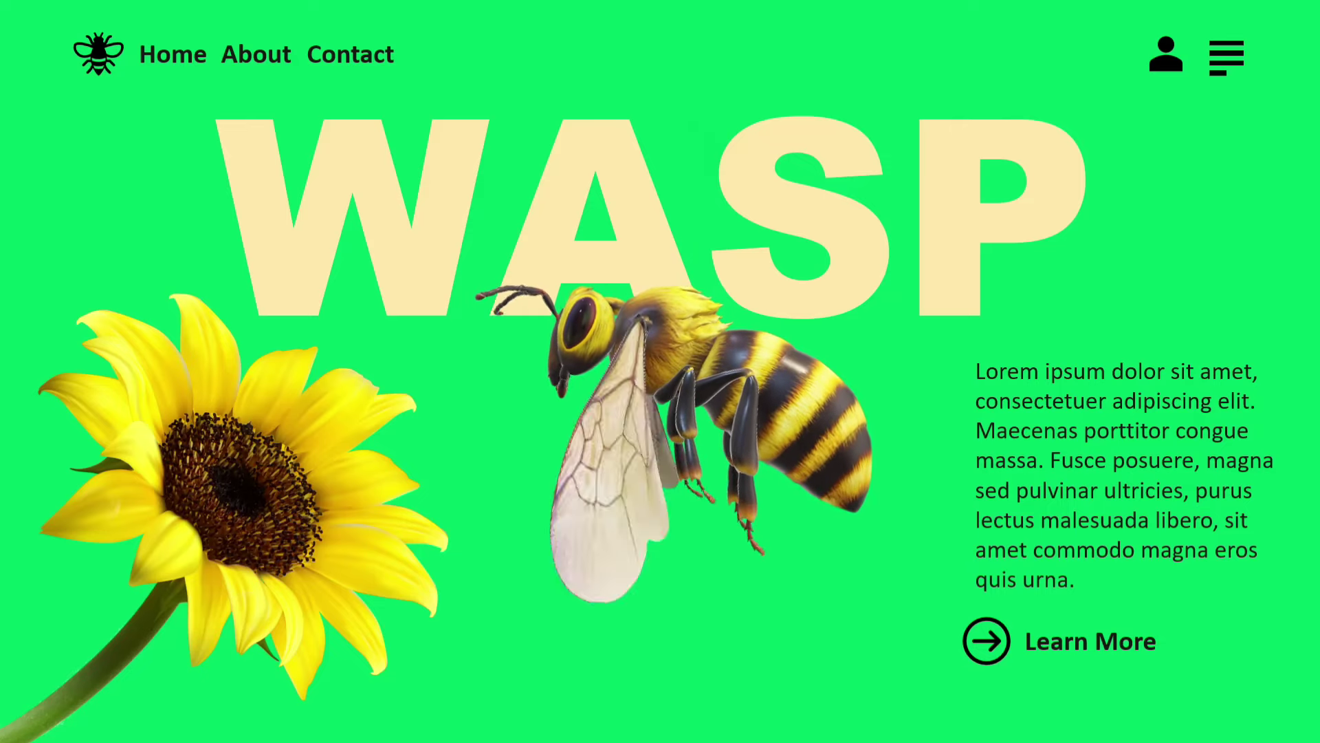
key("Right")
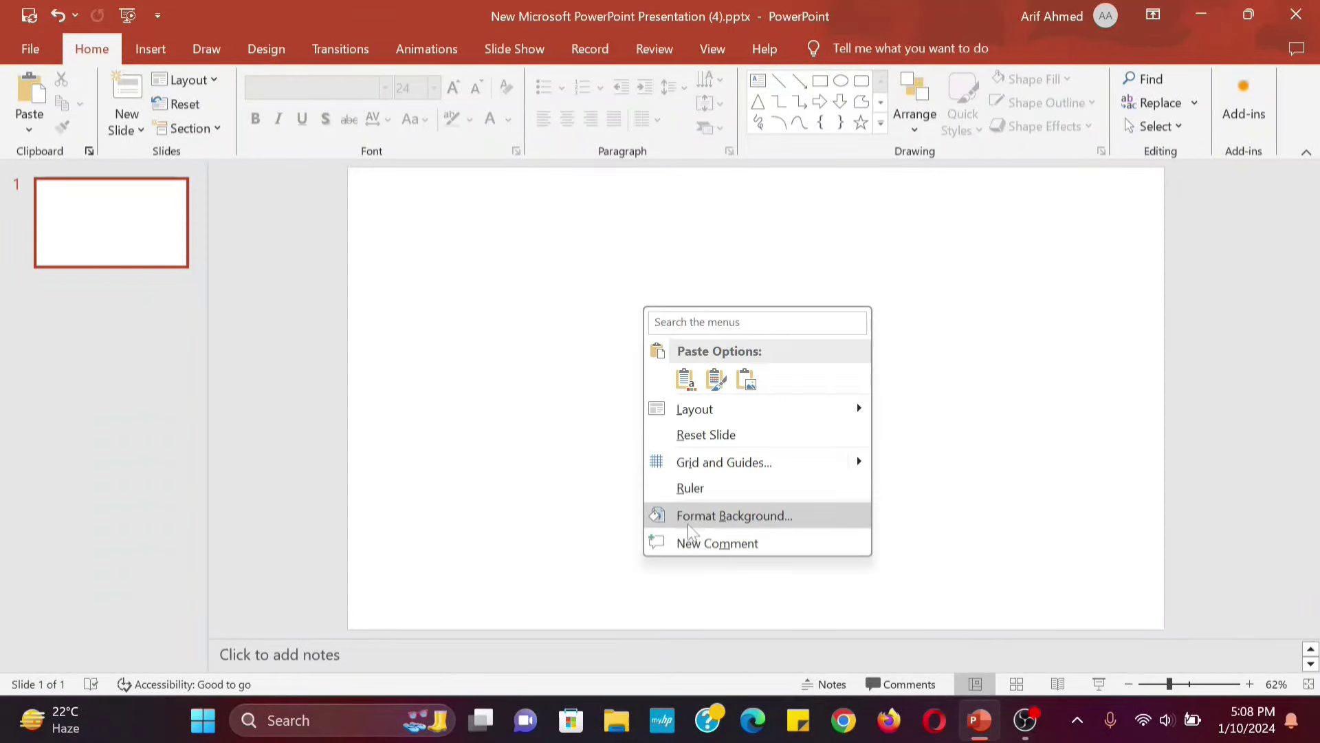
Fill the blank slide's background with a custom bright green colour
left_click(695, 515)
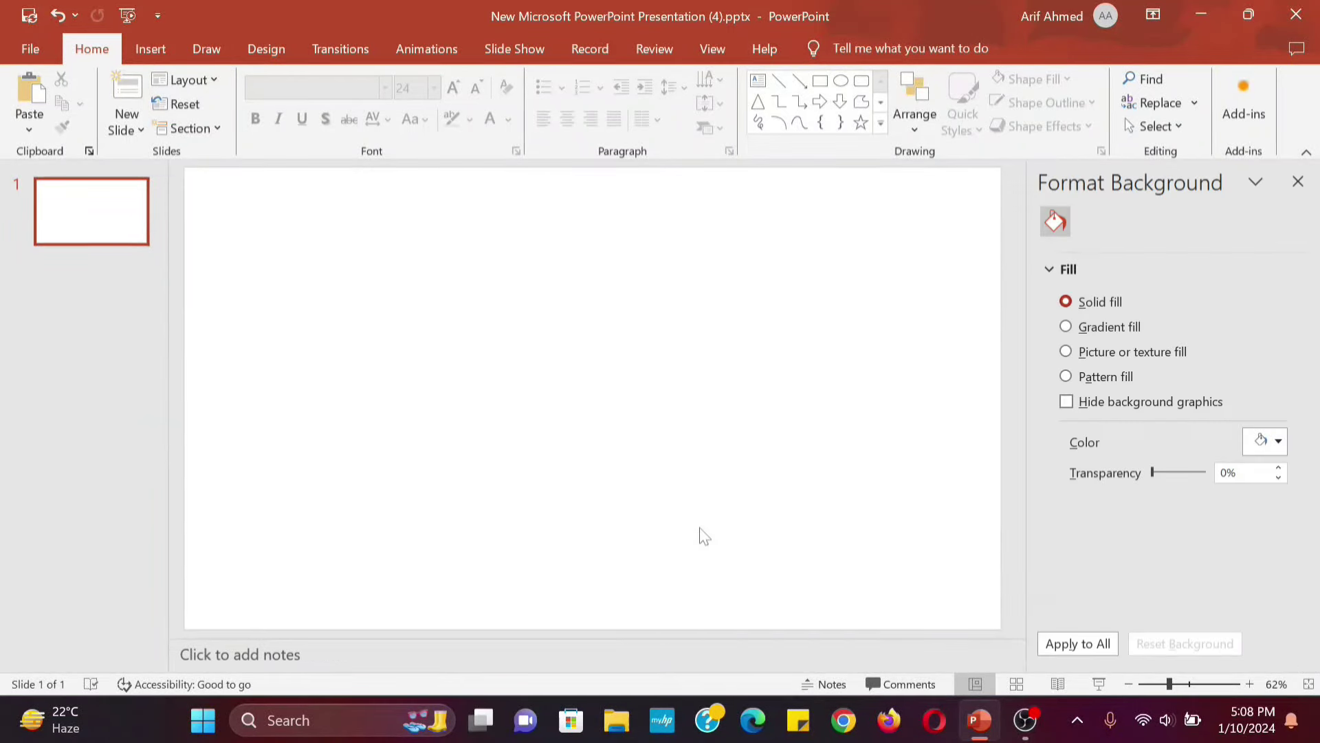
left_click(1278, 441)
left_click(1184, 385)
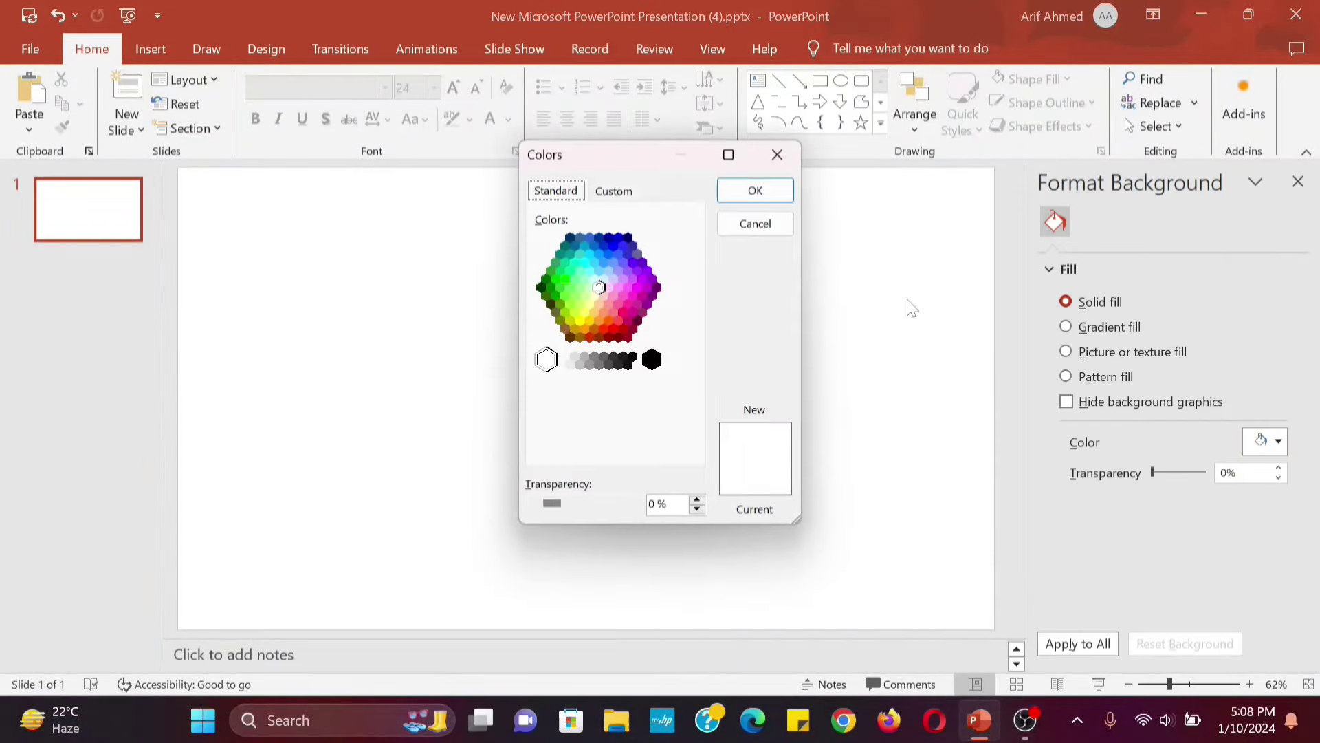
left_click(614, 191)
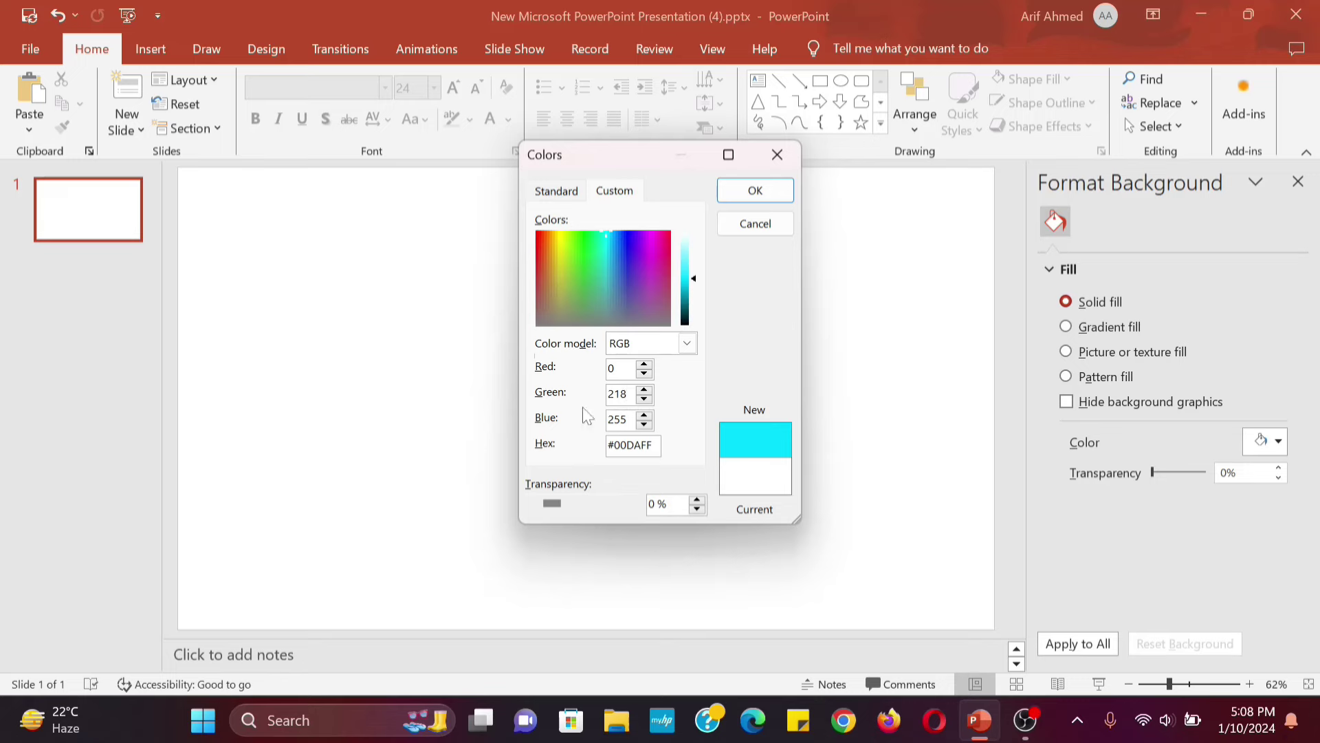
left_click(755, 190)
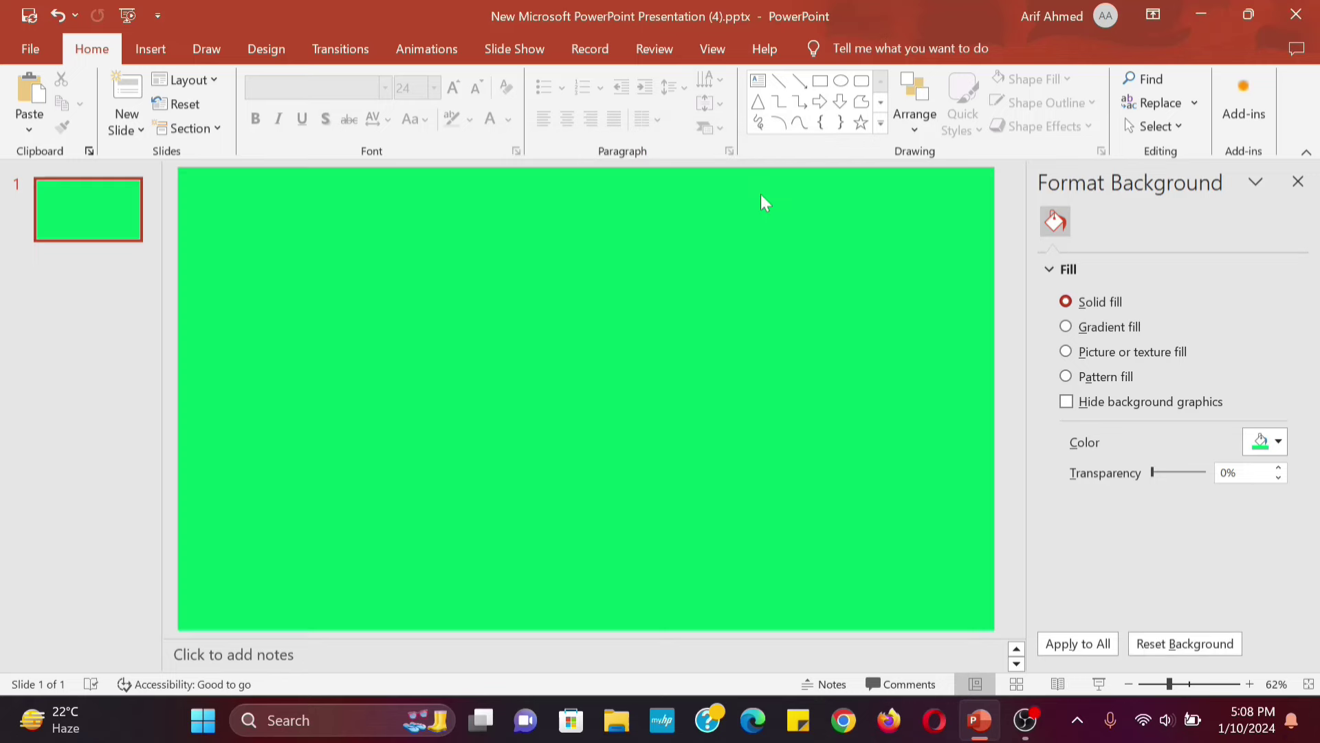
Insert the bee icon from a 'wasp' icon search and place it top-left
left_click(150, 48)
left_click(371, 103)
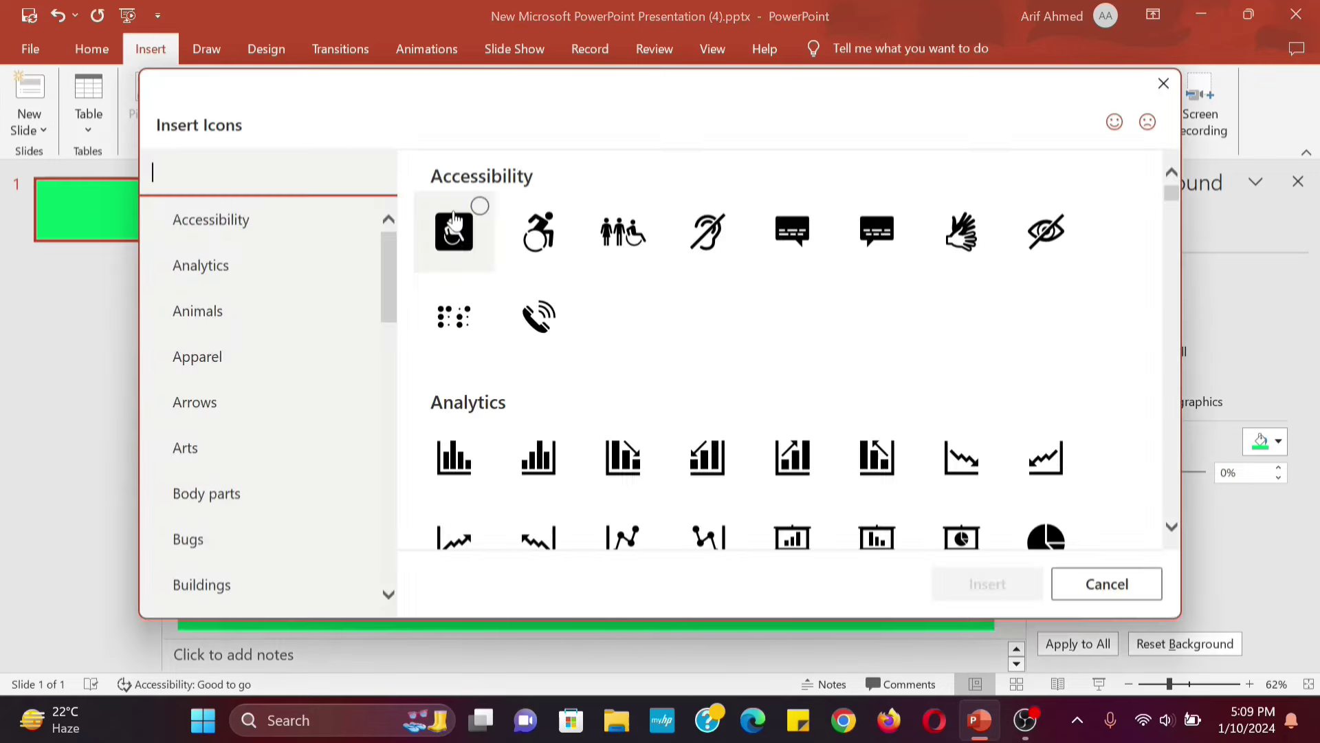
type("wasp")
left_click(993, 586)
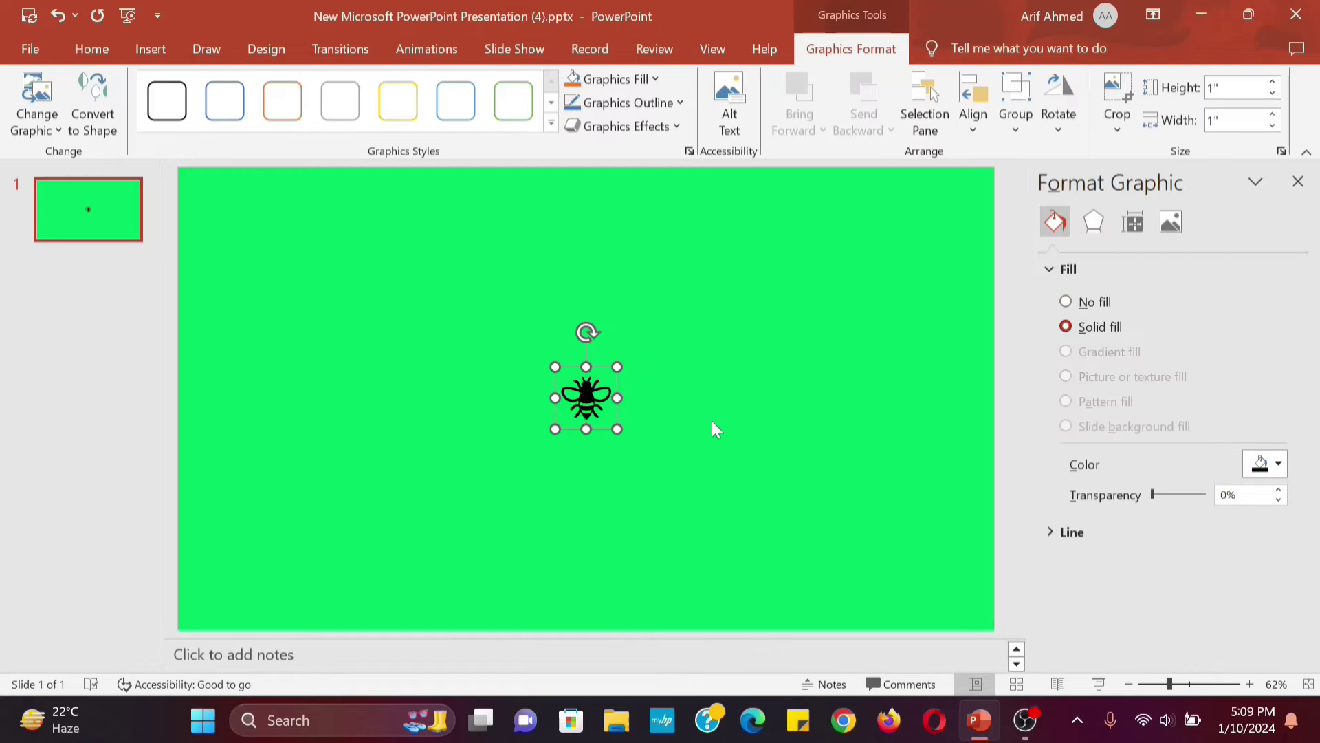
mouse_move(220, 209)
left_mouse_down()
mouse_move(243, 218)
mouse_move(239, 201)
mouse_move(421, 249)
left_mouse_up()
left_click(349, 181)
left_click(159, 49)
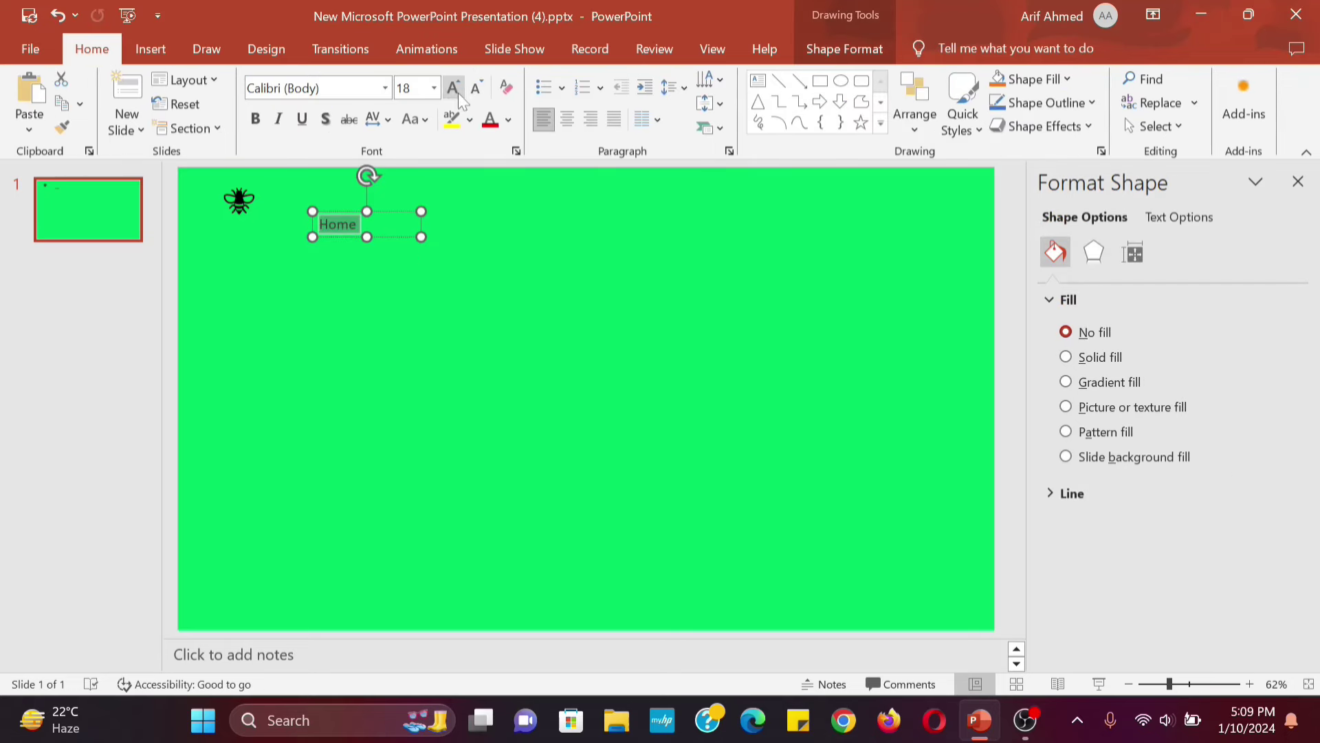
Make the Home label black and bold, positioned beside the bee icon
left_click(509, 121)
left_click(522, 259)
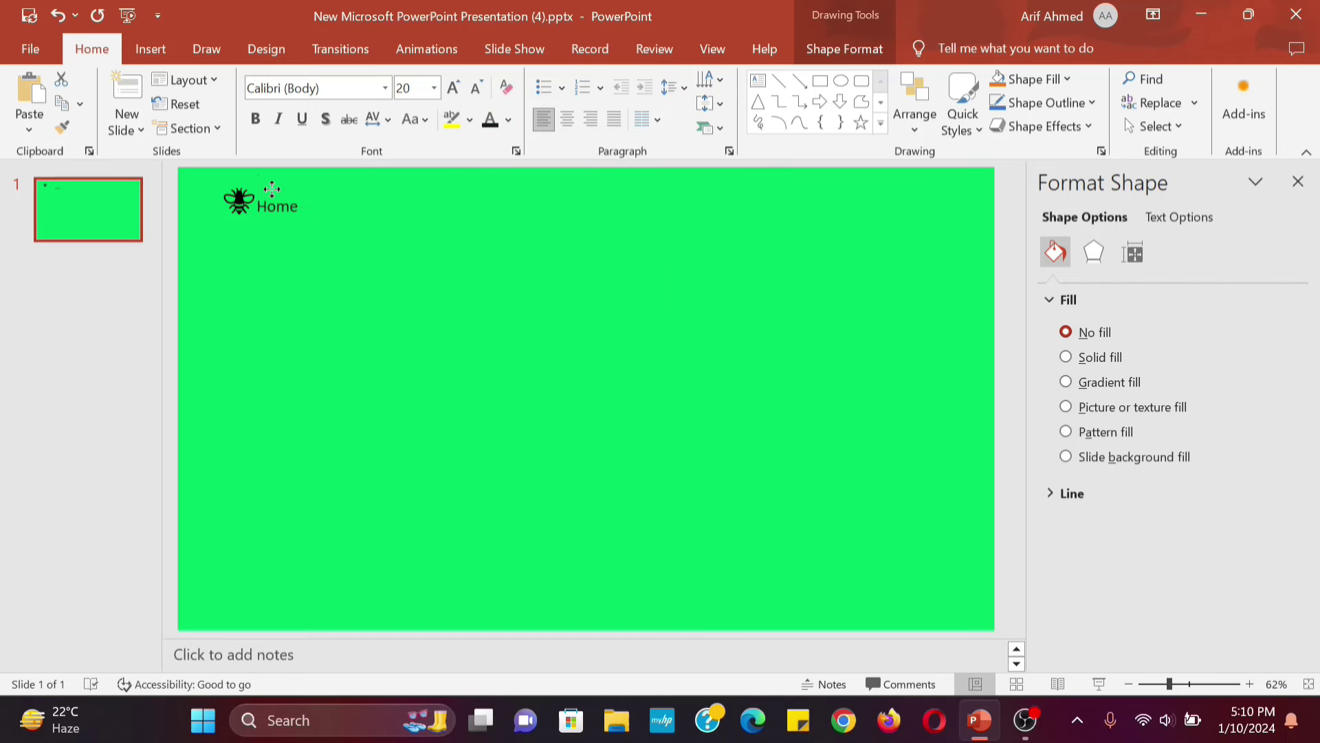
left_click_drag(277, 183, 277, 185)
left_click(369, 256)
left_click(306, 203)
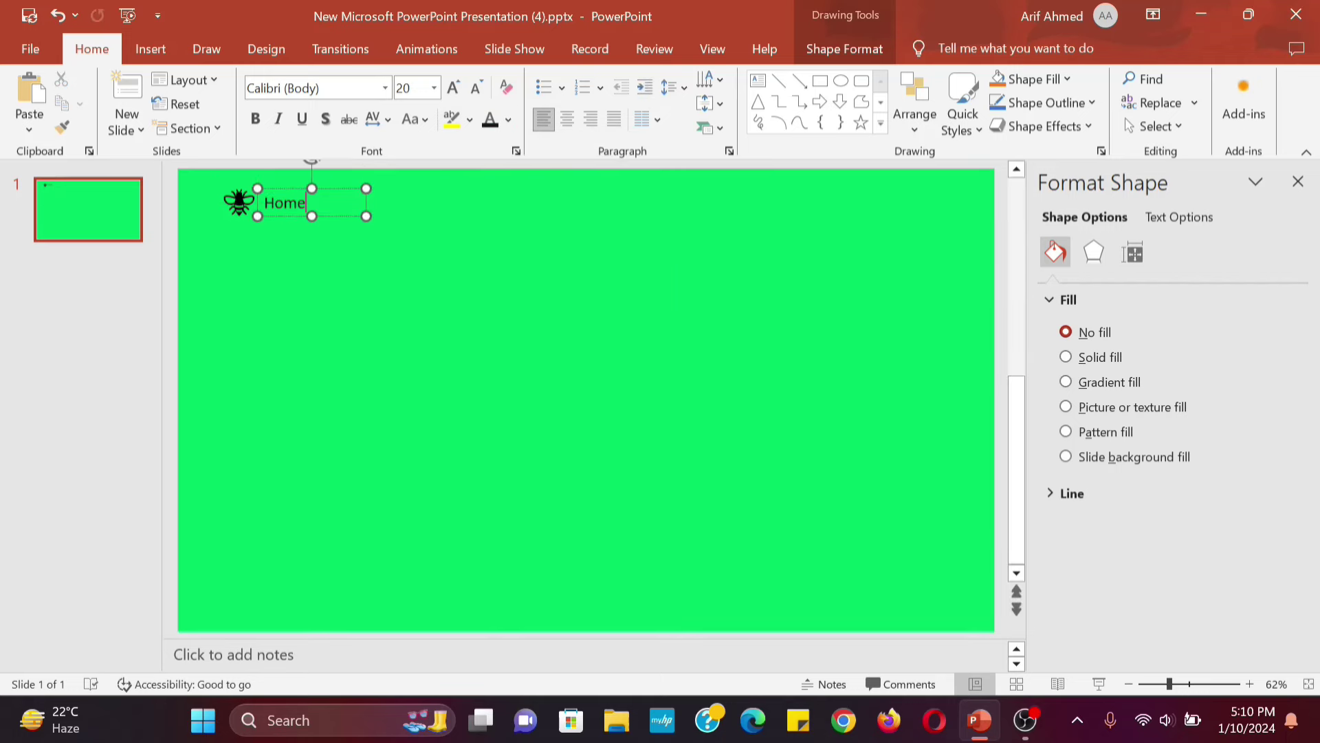
left_click(312, 245)
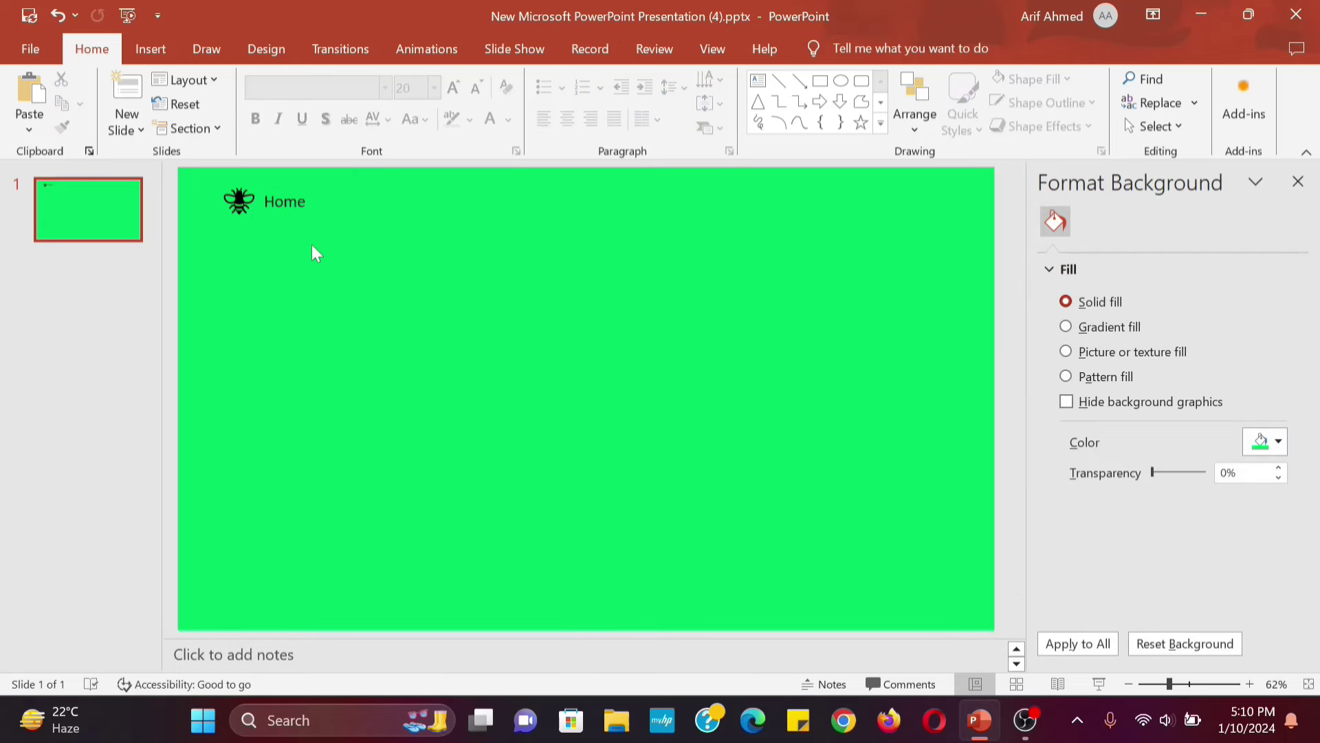
key("ctrl+z")
left_click(295, 252)
Copy the Home label to its right and rename it About
left_click(296, 206)
mouse_move(316, 219)
left_mouse_down()
mouse_move(331, 228)
mouse_move(345, 212)
left_mouse_up()
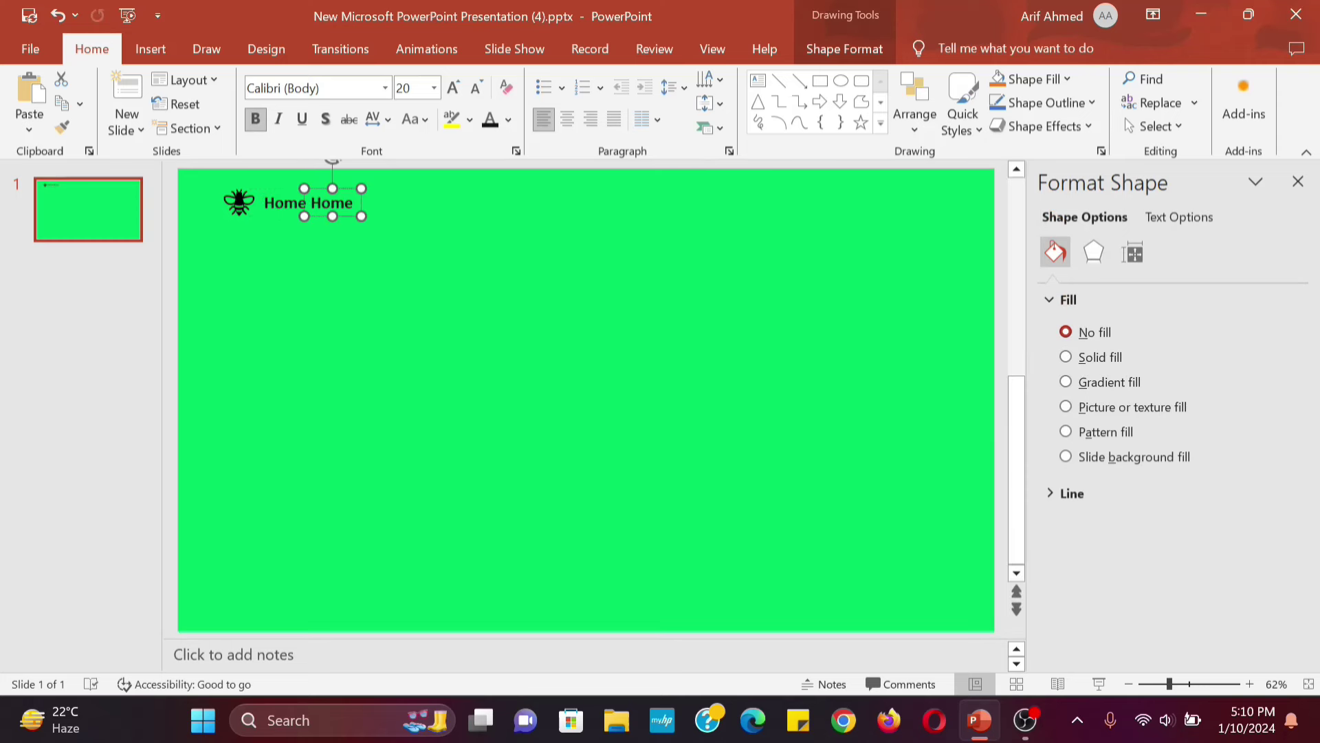
type("About")
left_click(343, 237)
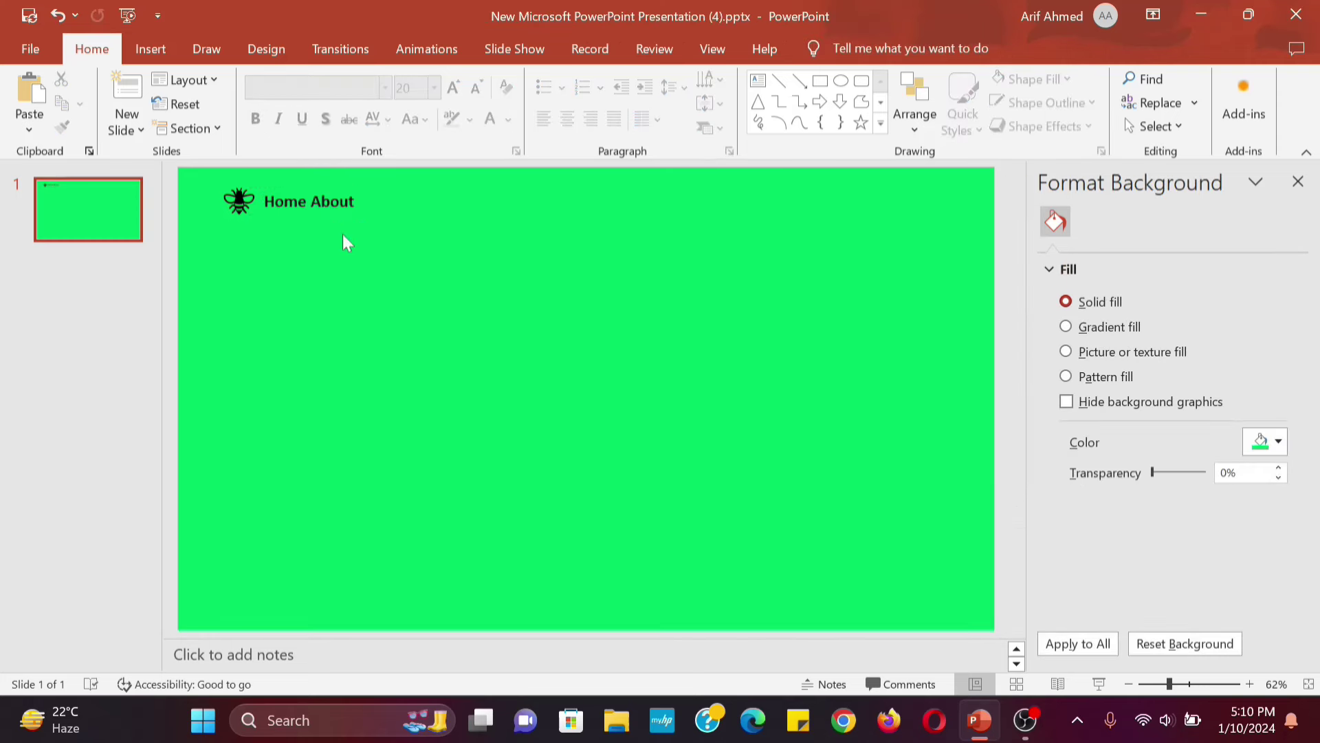
key("ctrl+z")
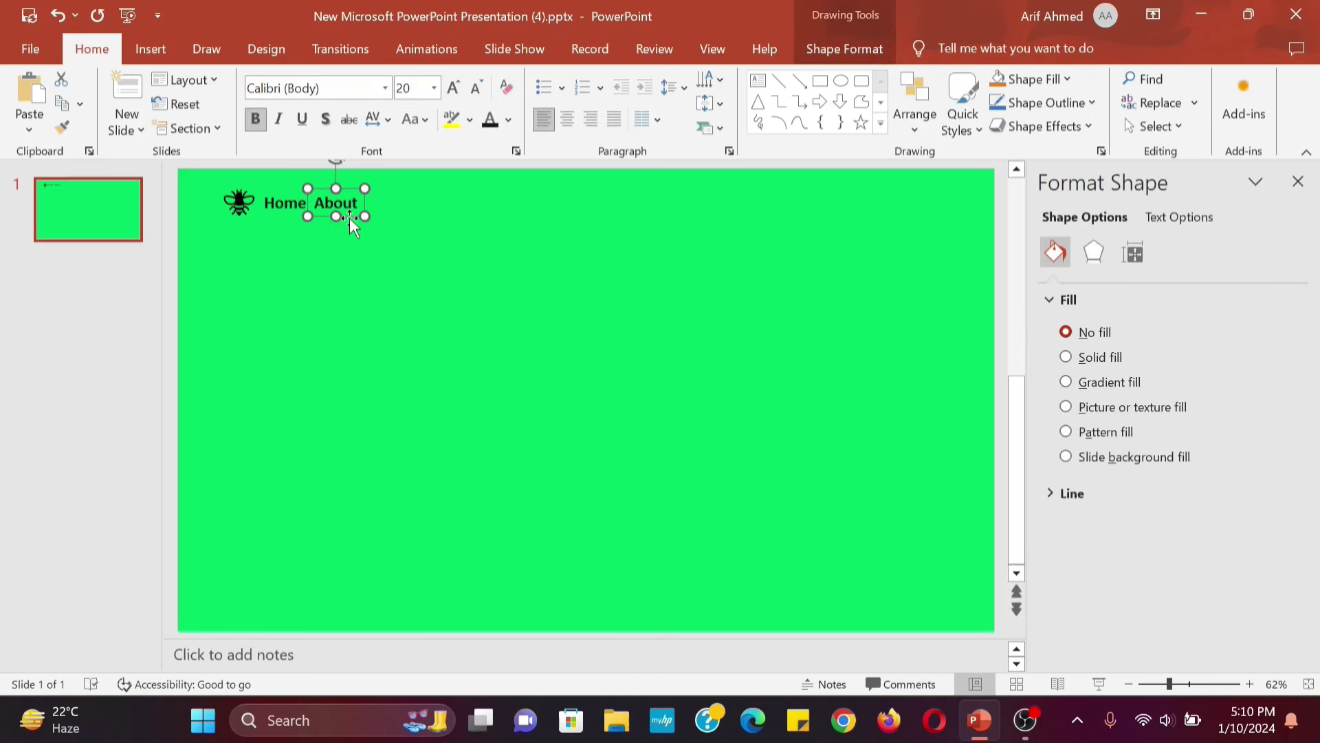
Copy About further right as Contact, widening the box to fit one line
left_click_drag(350, 218, 409, 210)
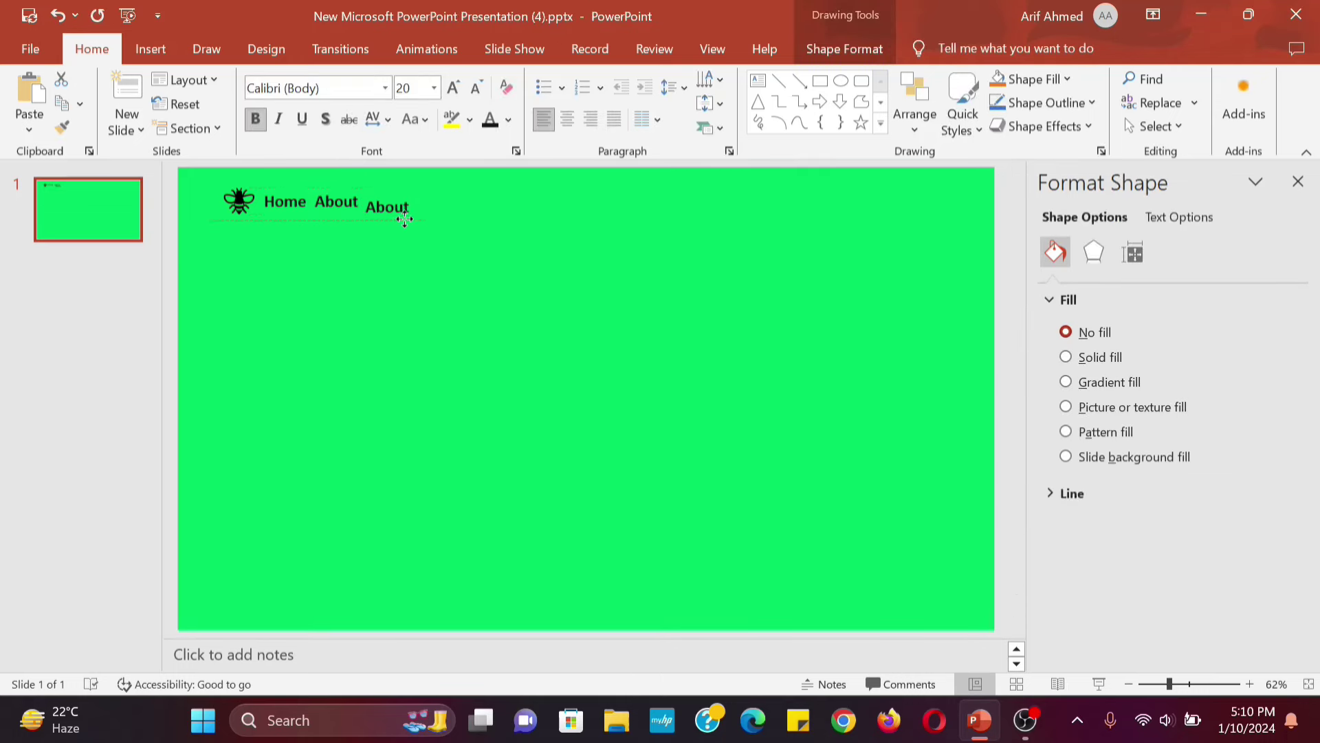
left_click(404, 247)
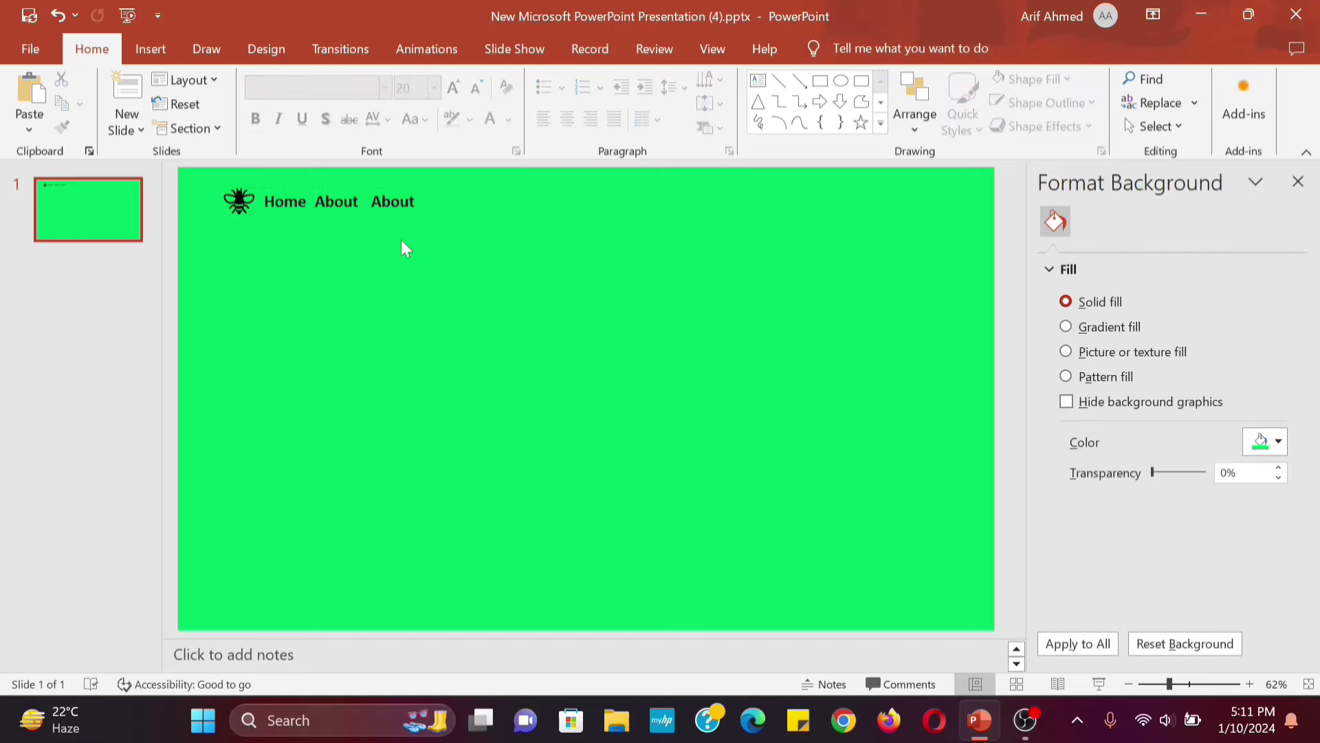
double_click(392, 201)
type("Contact")
left_click_drag(421, 212, 440, 219)
left_click(440, 275)
left_click(382, 189)
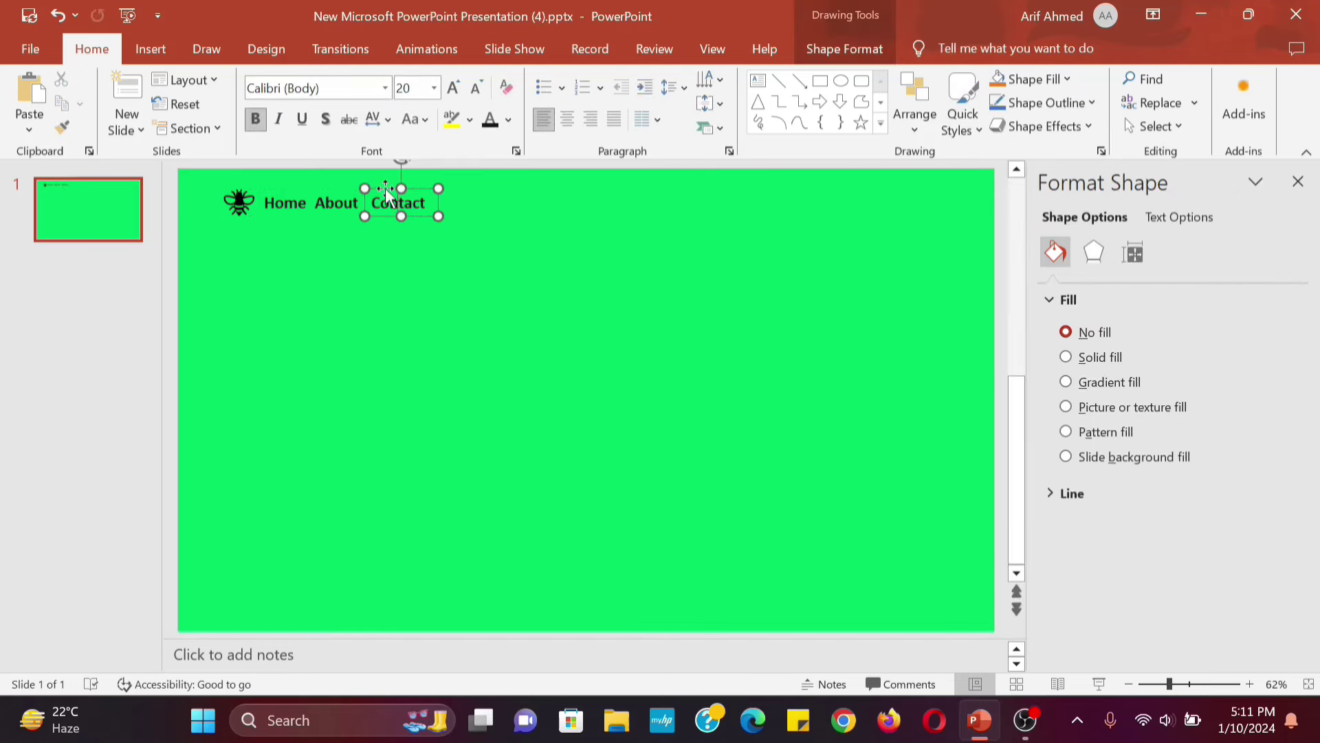
left_click(349, 387)
Insert a person icon from a 'user' icon search at the top right
left_click(149, 59)
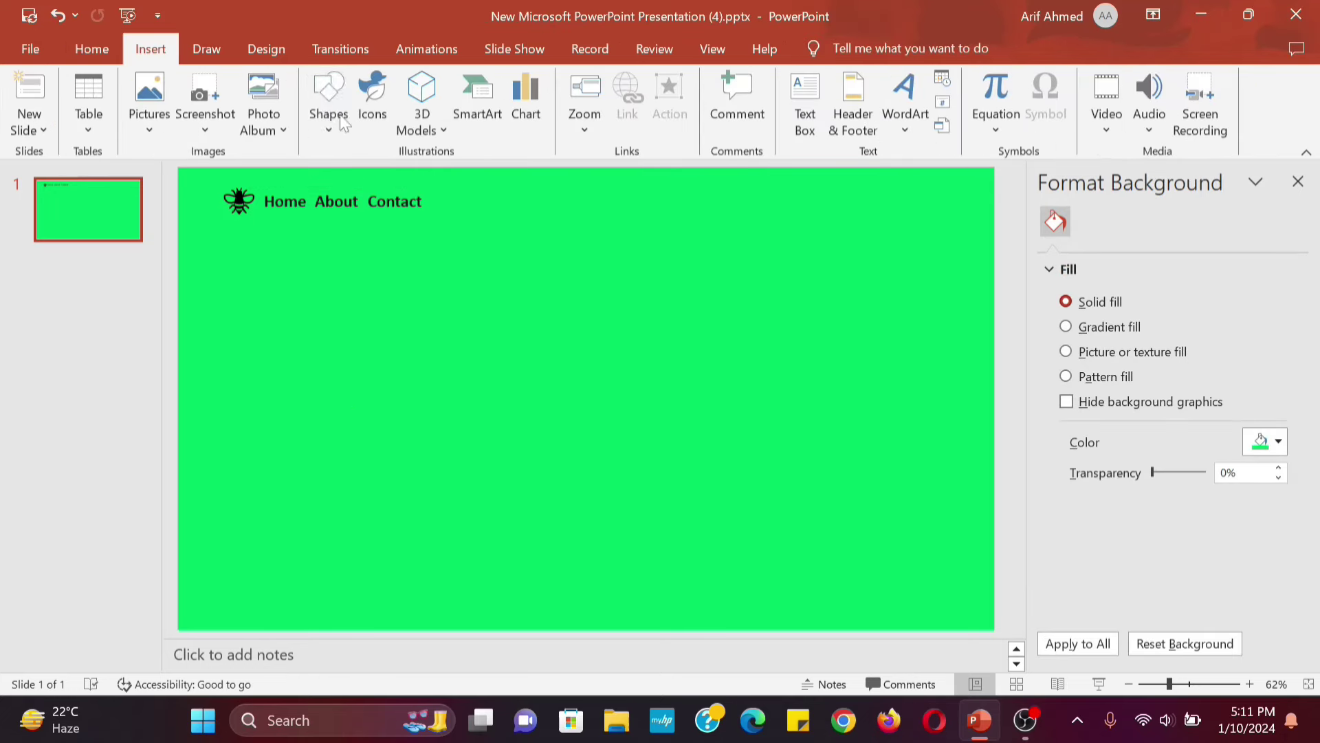
left_click(372, 114)
type("user")
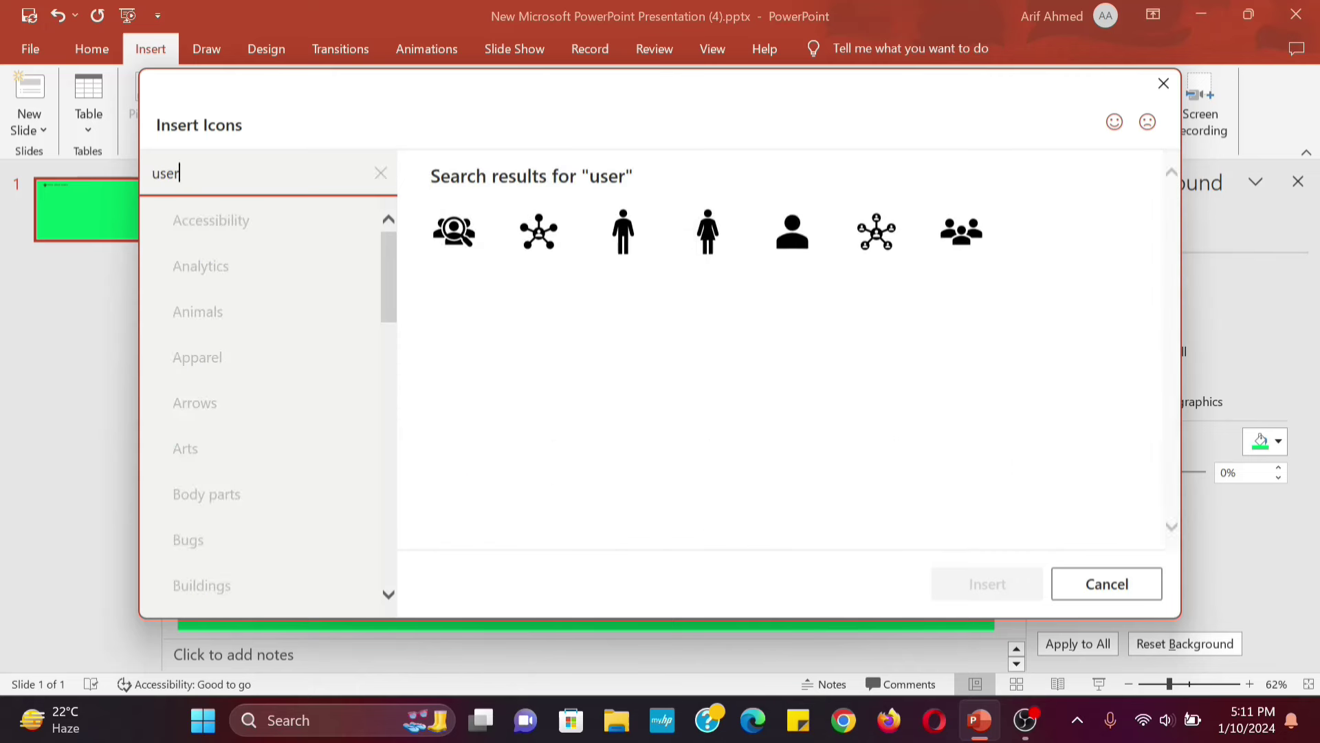
left_click(793, 231)
left_click(984, 581)
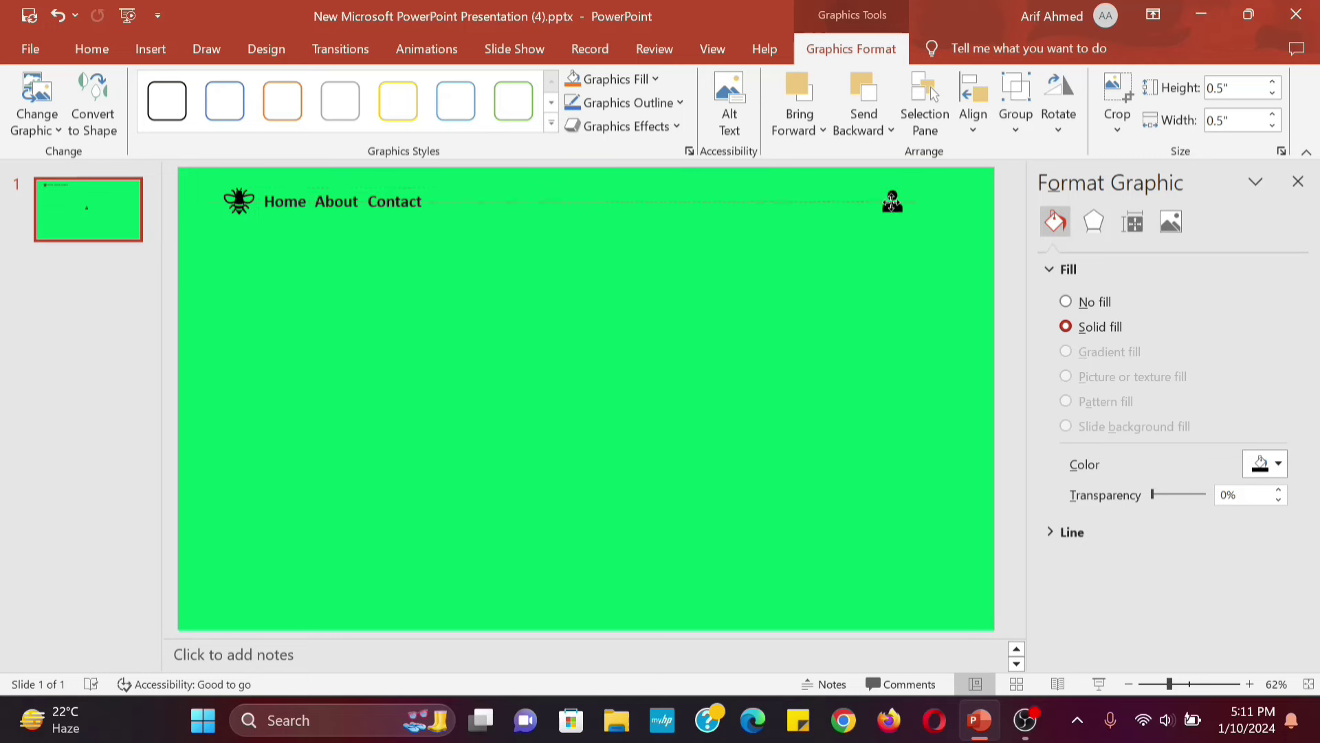
left_click_drag(892, 201, 892, 202)
left_click(841, 245)
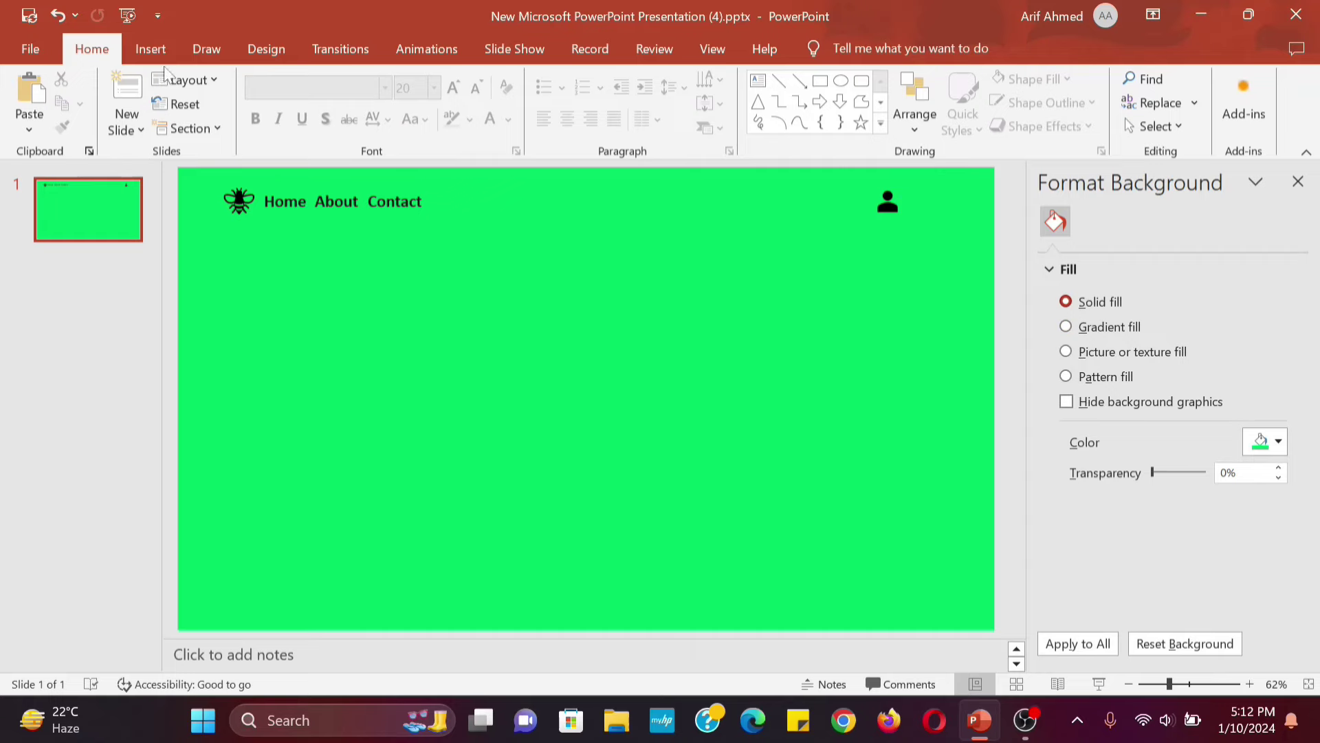
Insert a checklist icon and place it next to the person icon
left_click(151, 49)
left_click(372, 110)
scroll(616, 286, "down", 2)
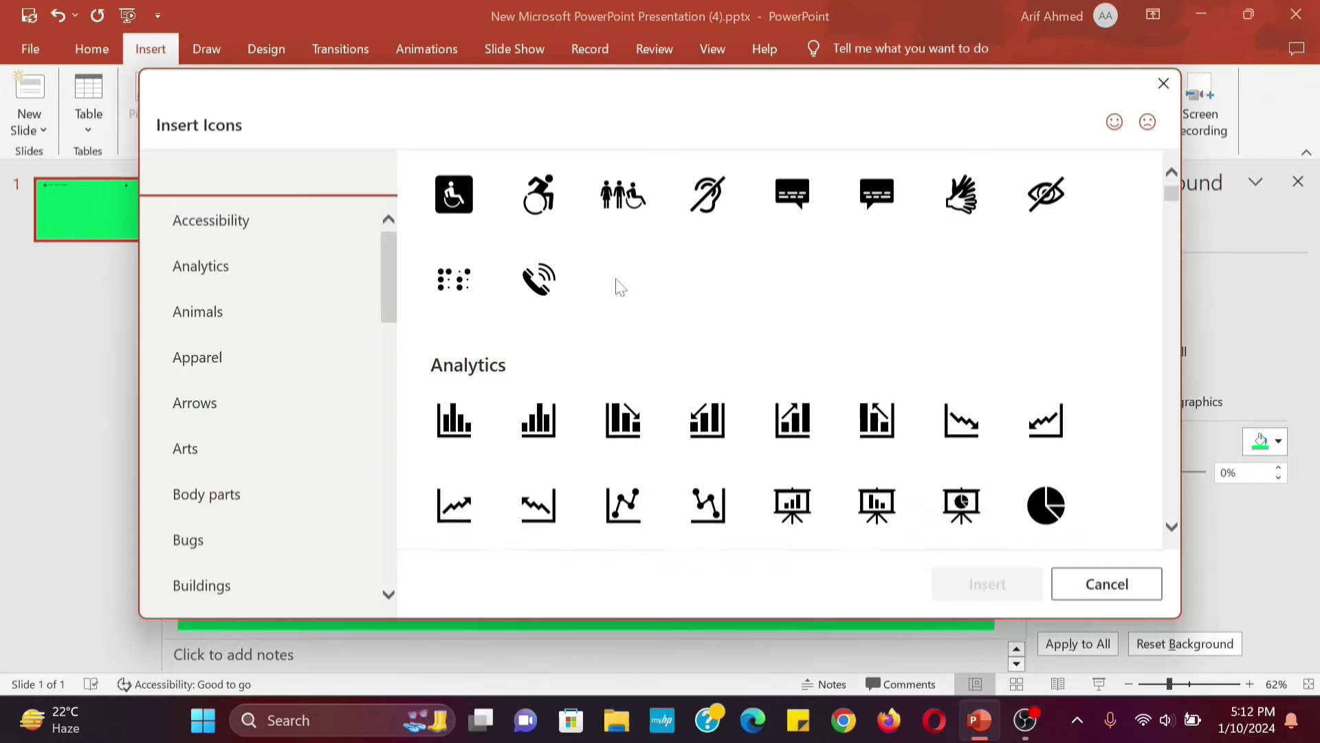
scroll(616, 286, "down", 10)
scroll(1037, 335, "down", 2)
double_click(1041, 328)
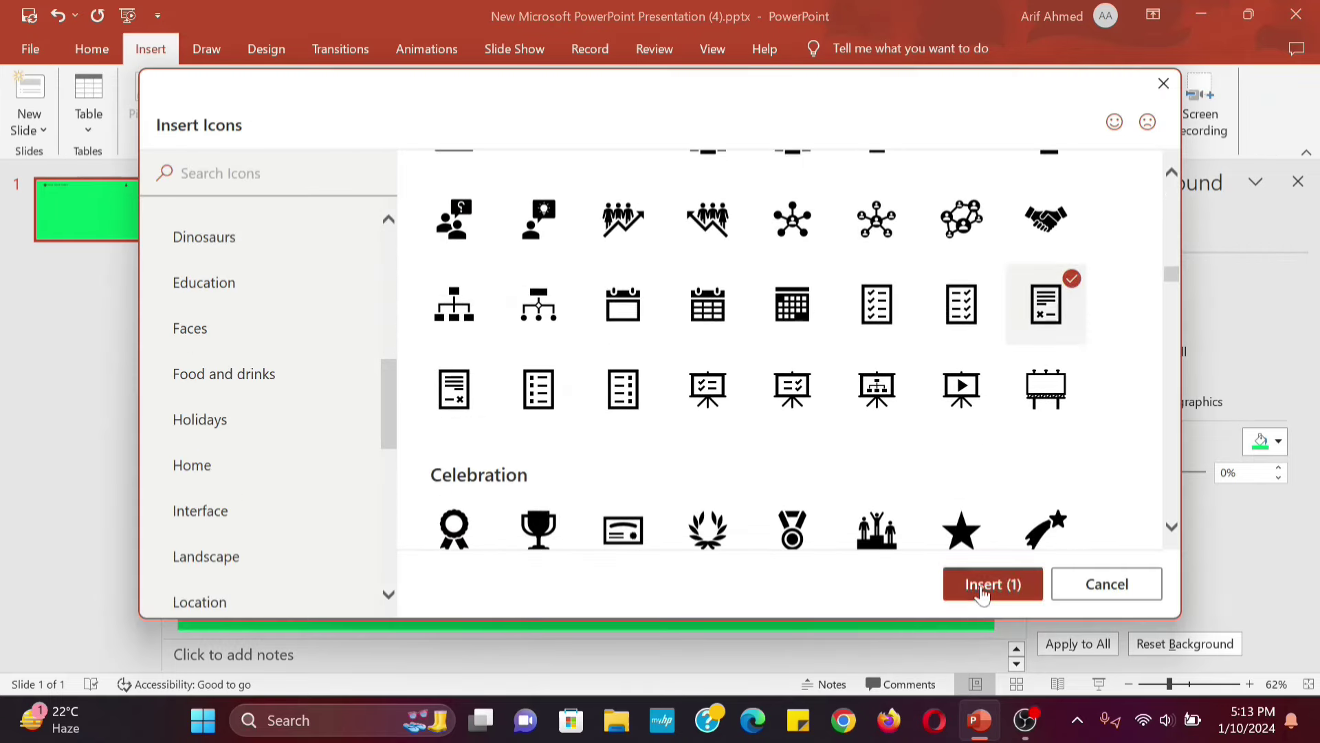
left_click_drag(949, 218, 941, 211)
Convert the checklist icon to a shape and ungroup it into pieces
left_click(92, 104)
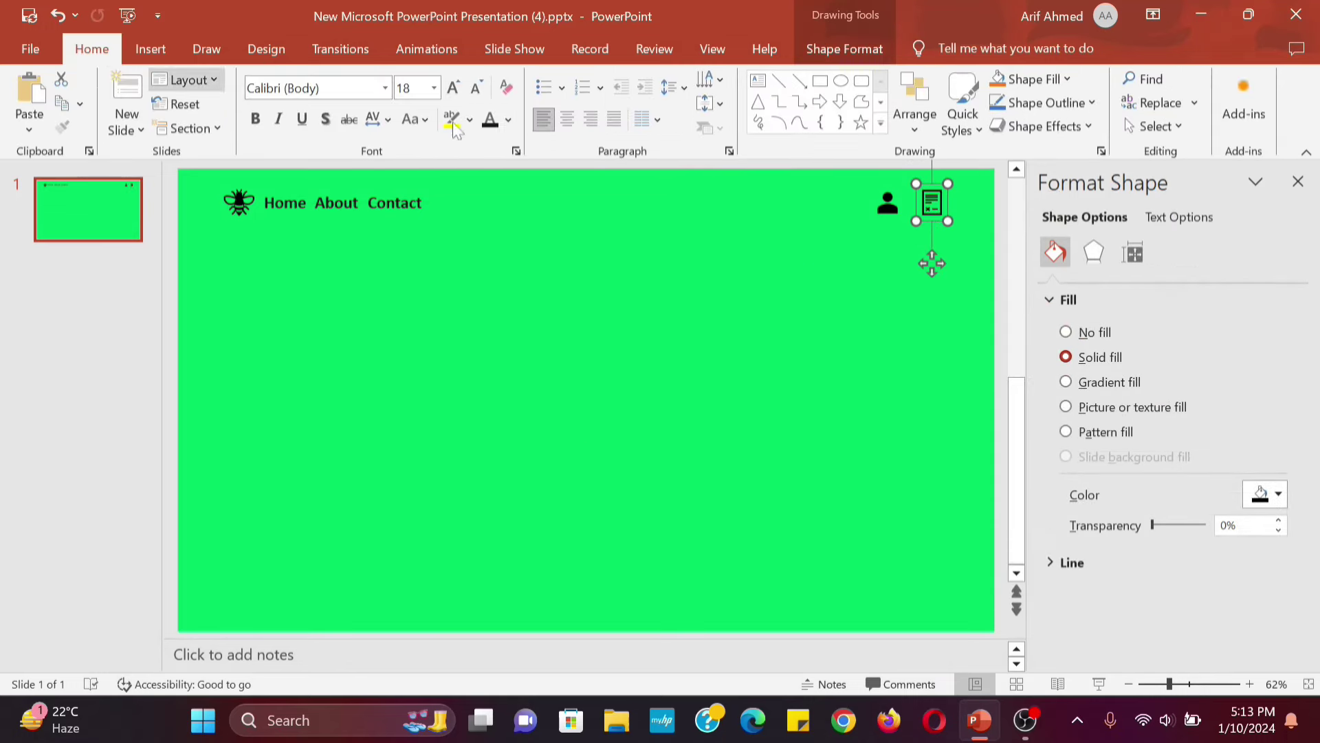
right_click(936, 227)
left_click(1219, 428)
left_click(931, 201)
left_click(930, 207)
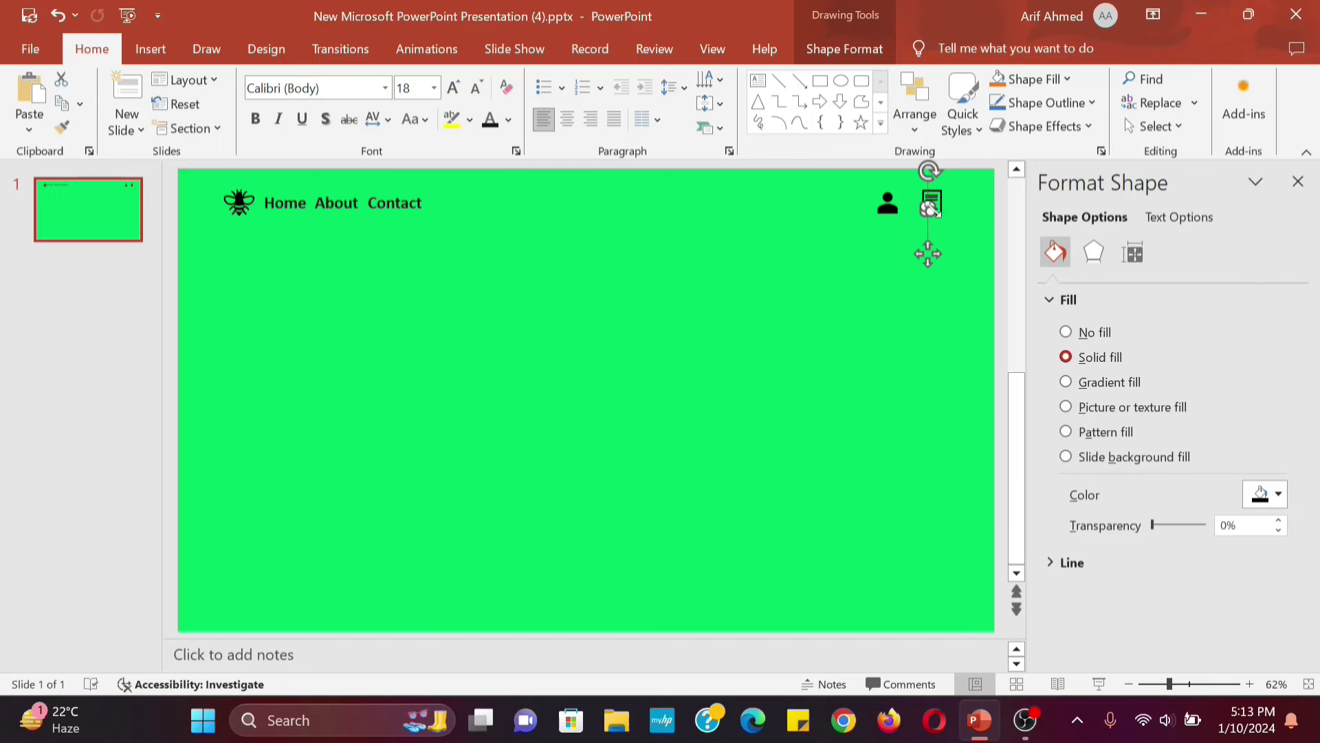
left_click(914, 225)
Remove the extra pieces, leaving only the three menu lines beside the person icon
left_click(931, 206)
left_click(922, 220)
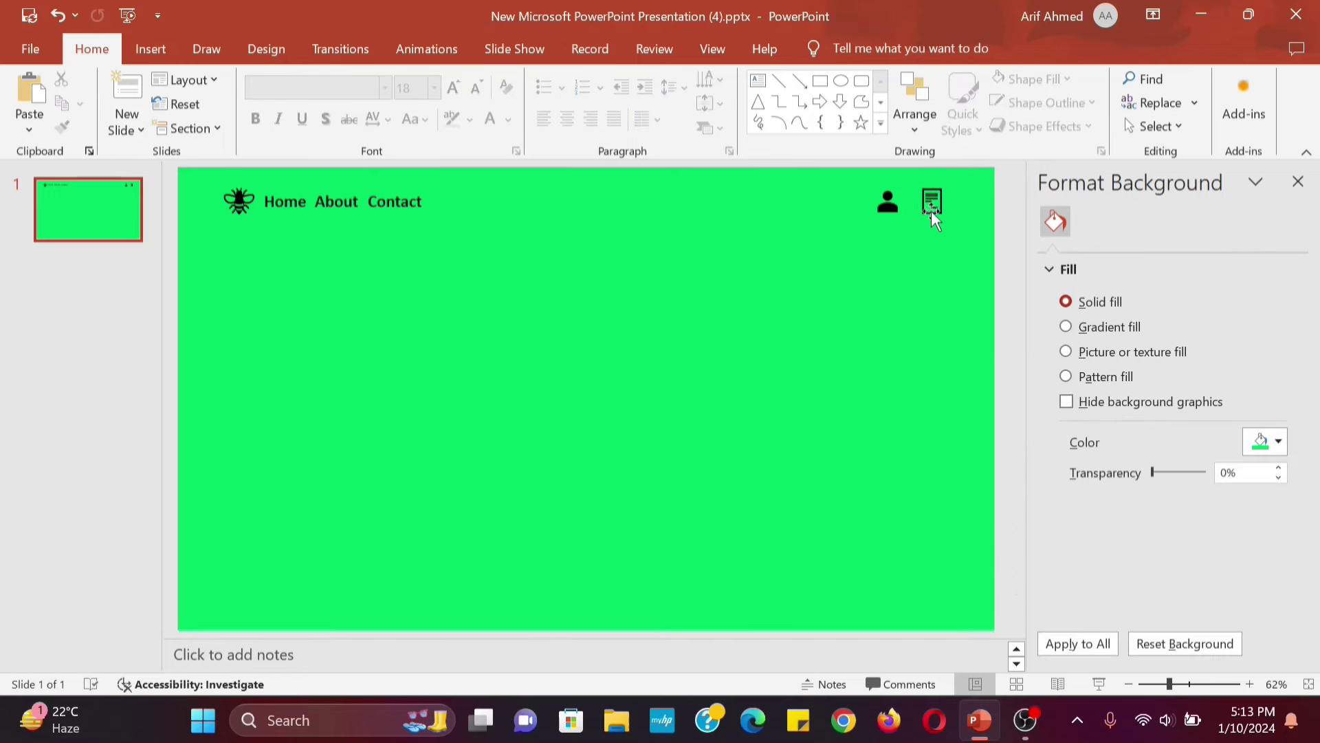
left_click(931, 210)
left_click(937, 212)
left_click(935, 203)
left_click(951, 219)
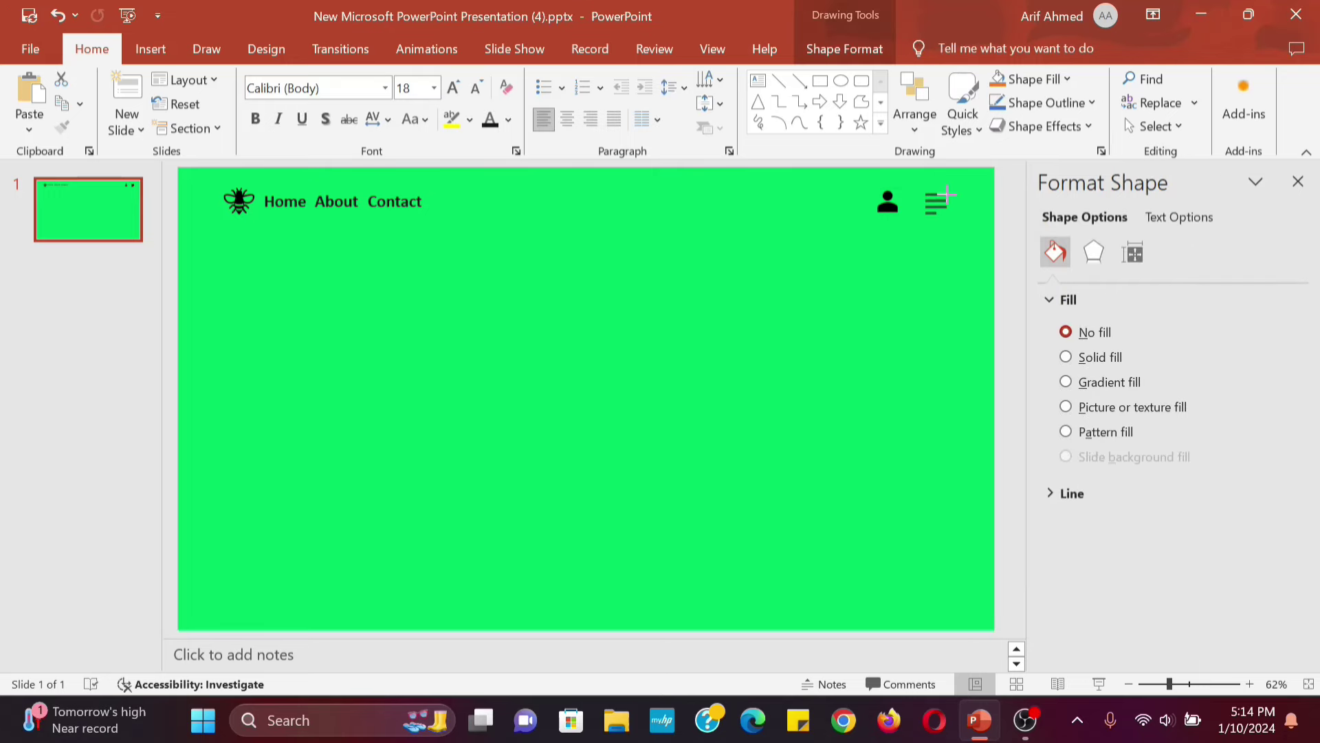
left_click(871, 275)
left_click(890, 207)
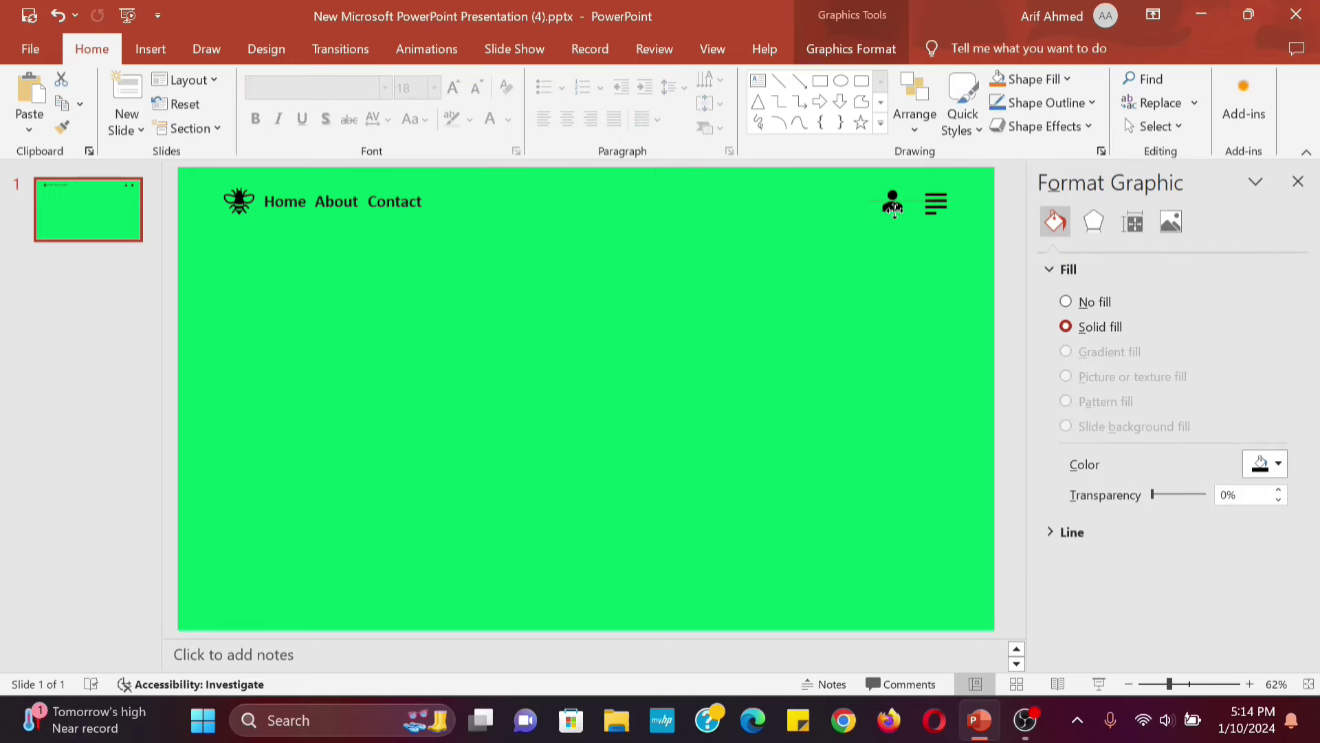
left_click(855, 244)
left_click(151, 48)
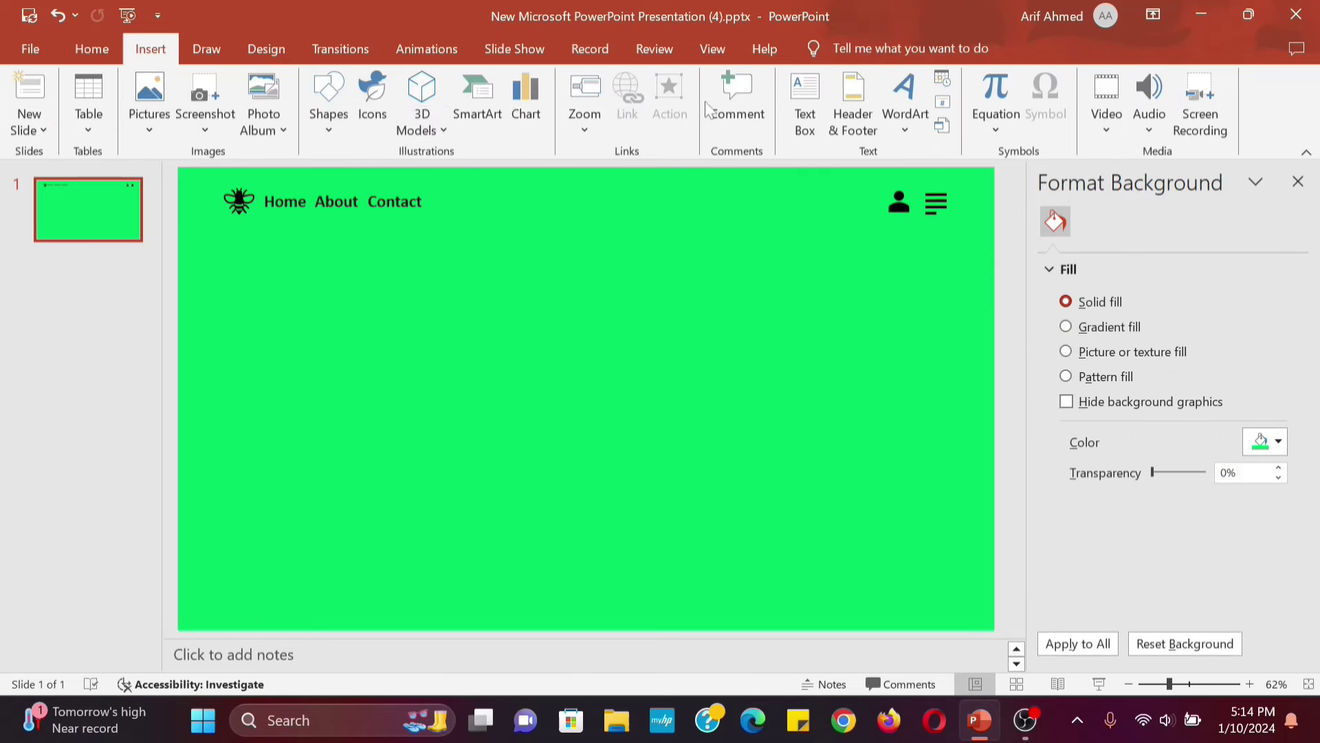
Add a WASP text box at font size 287, widened to fit one line
left_click_drag(555, 367, 617, 429)
type("WAS")
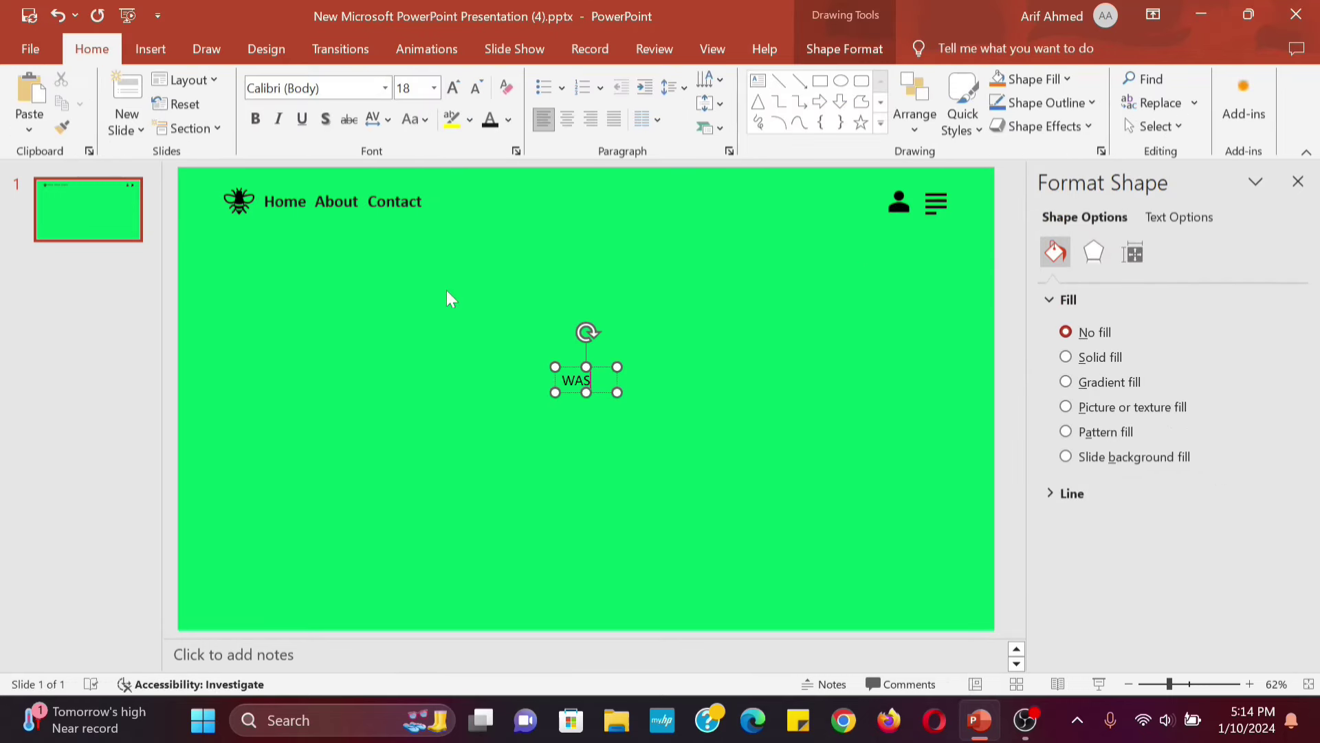
type("P")
key("ctrl+a")
type("287")
key("Return")
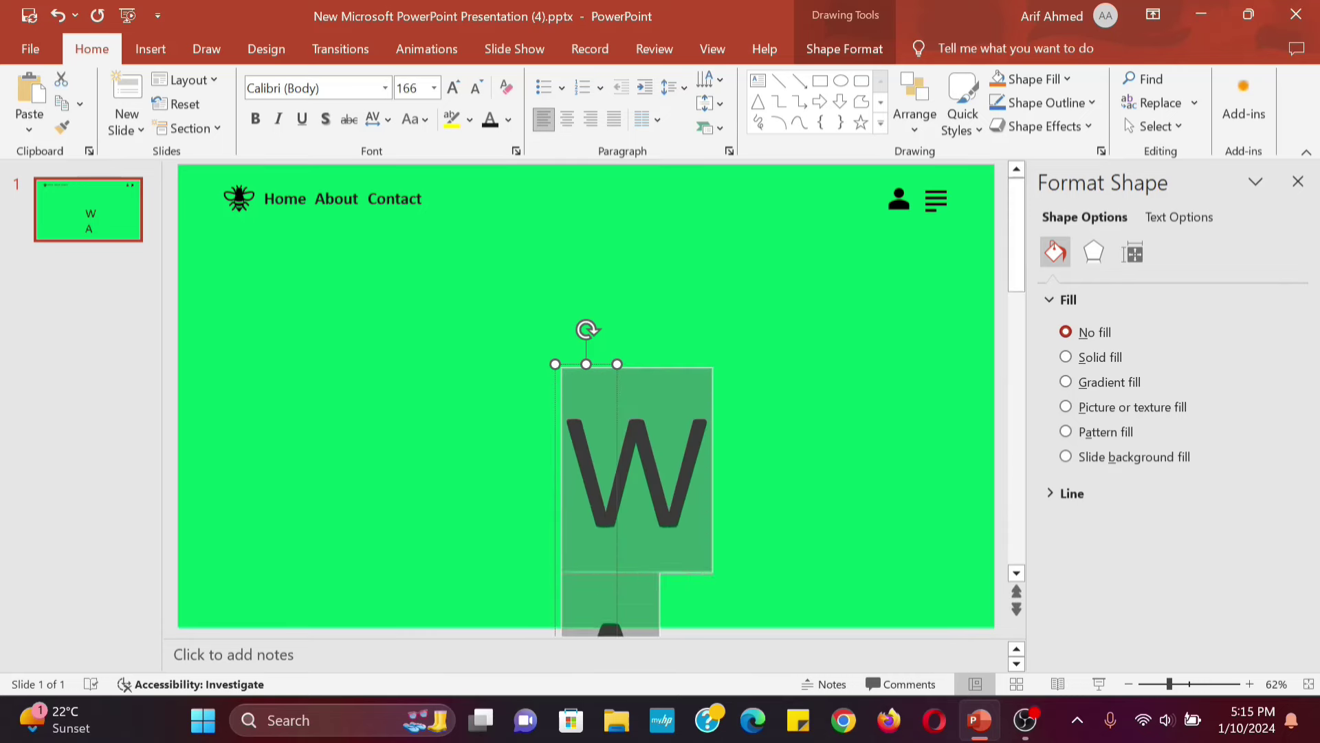
left_click_drag(569, 264, 654, 554)
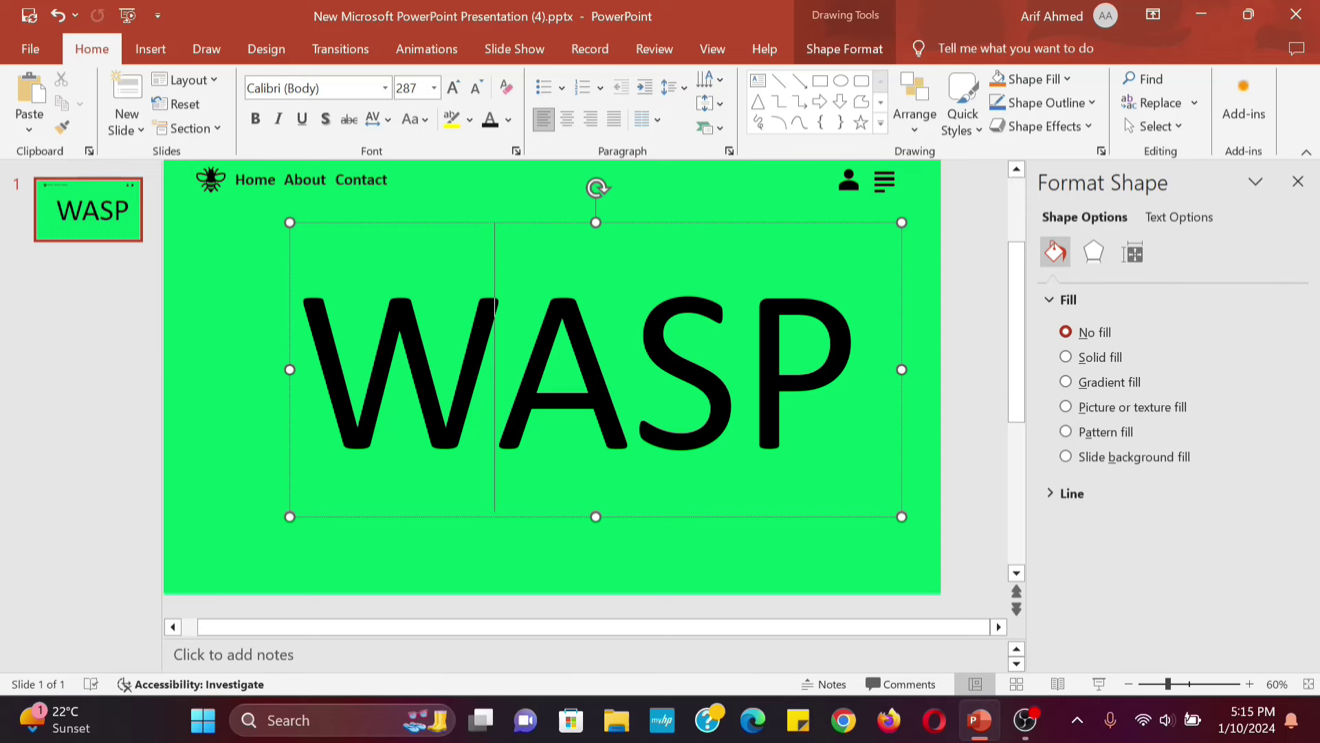
Make the WASP title bold in Arial Black
key("ctrl+a")
key("ctrl+b")
left_click(385, 88)
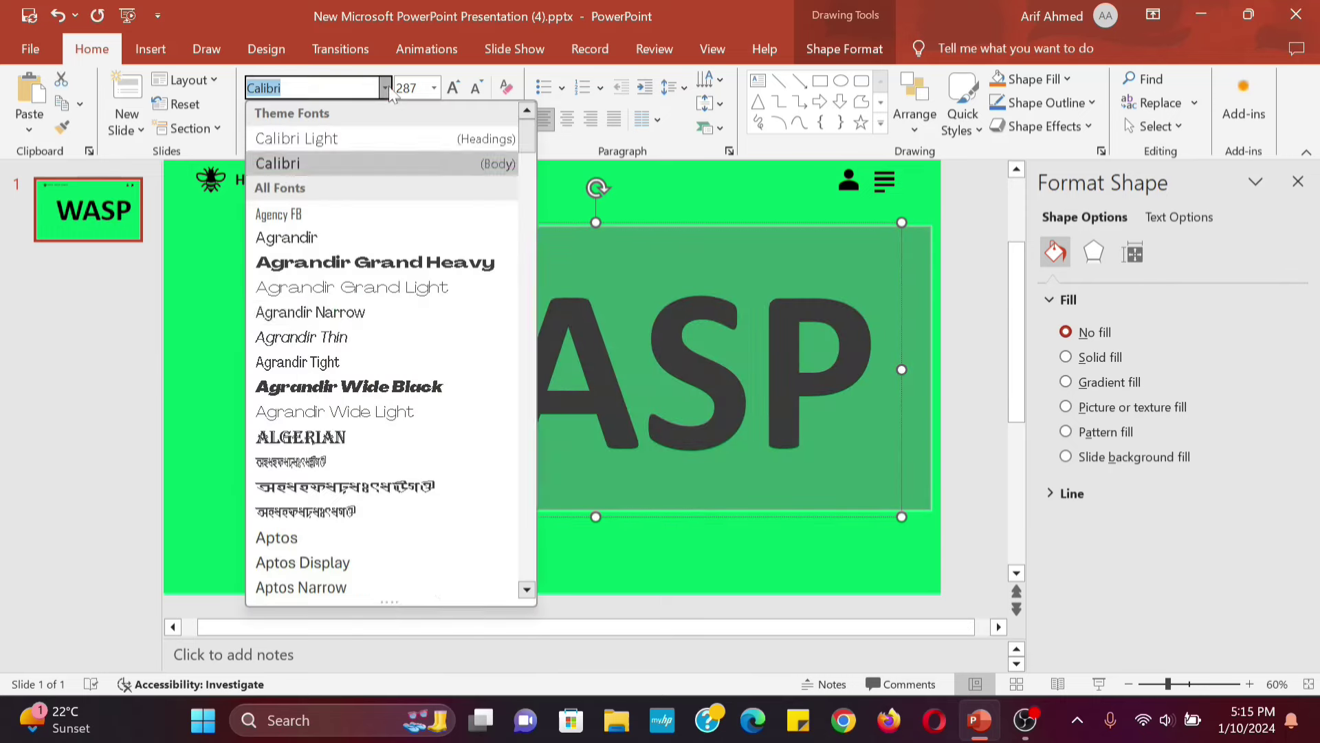
scroll(320, 309, "down", 2)
left_click(324, 484)
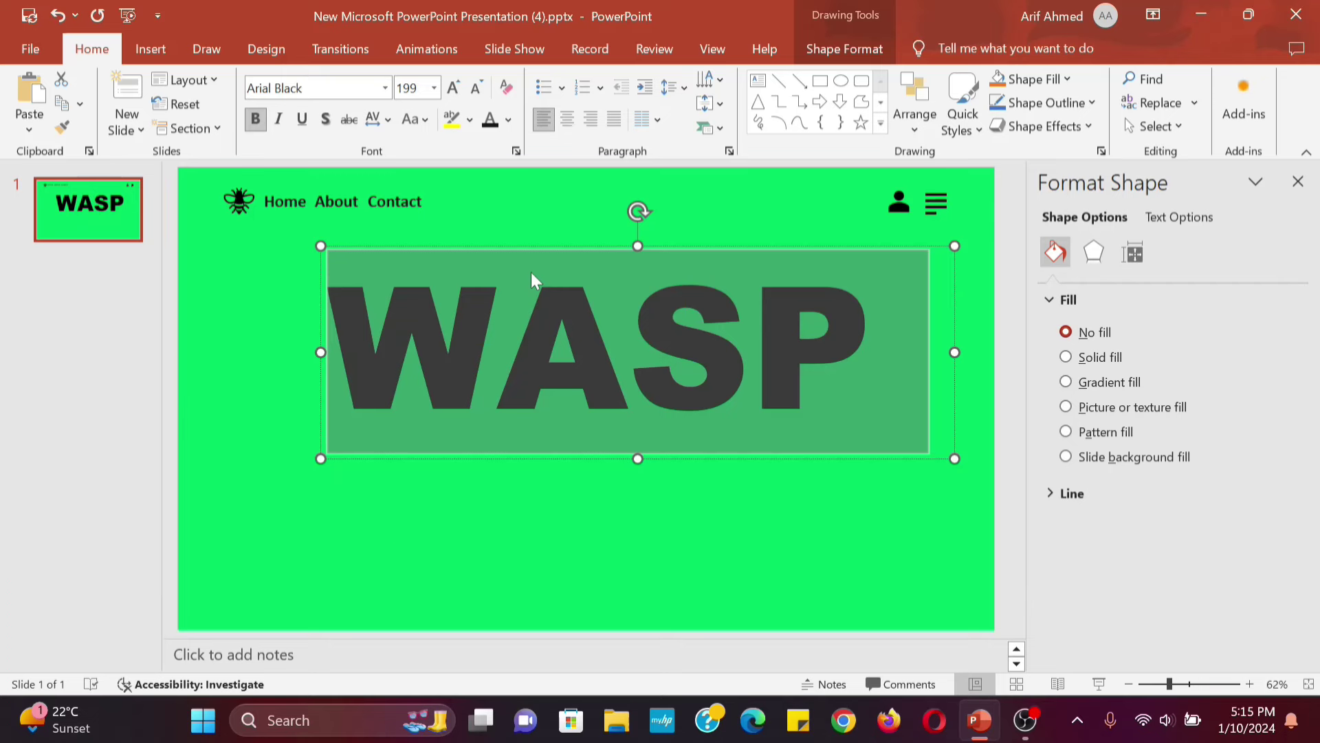
Centre the WASP title horizontally just below the navigation row
mouse_move(531, 273)
left_mouse_down()
mouse_move(505, 244)
mouse_move(515, 253)
left_mouse_up()
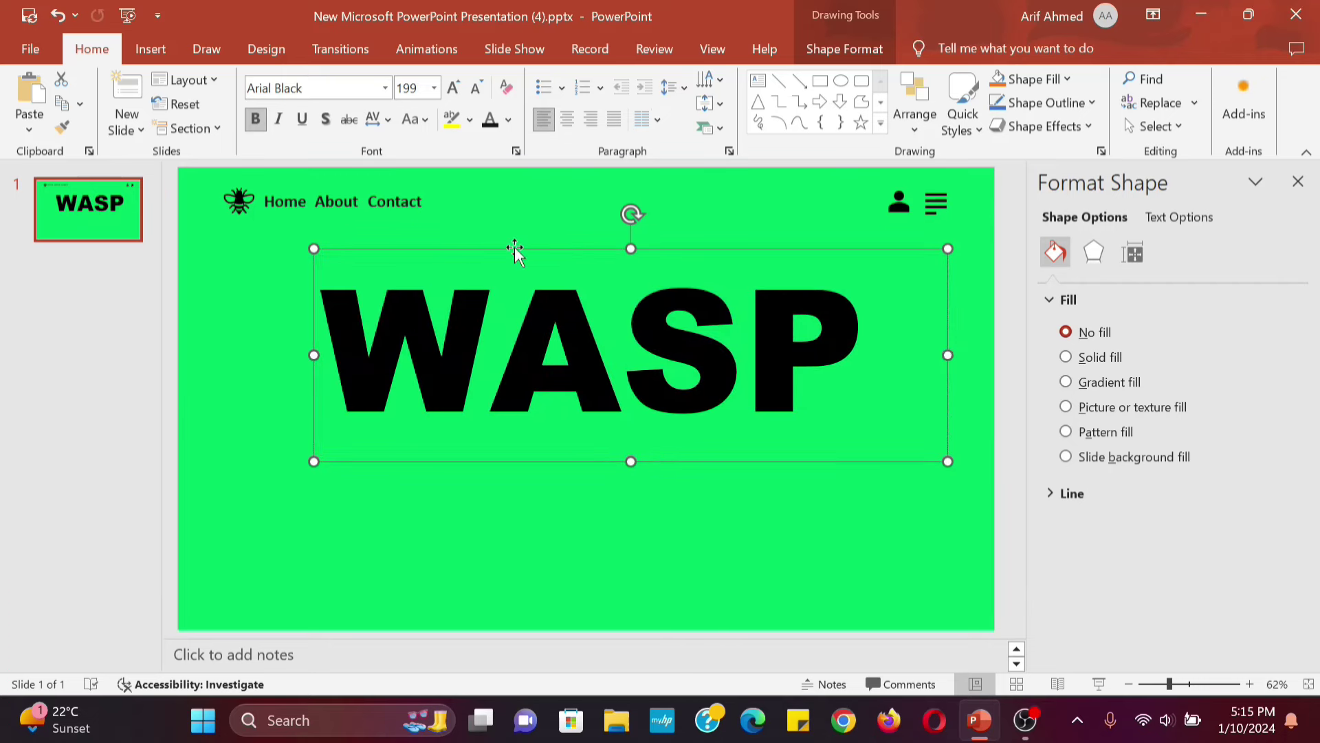
left_click_drag(942, 355, 868, 354)
left_click(845, 48)
left_click(1090, 79)
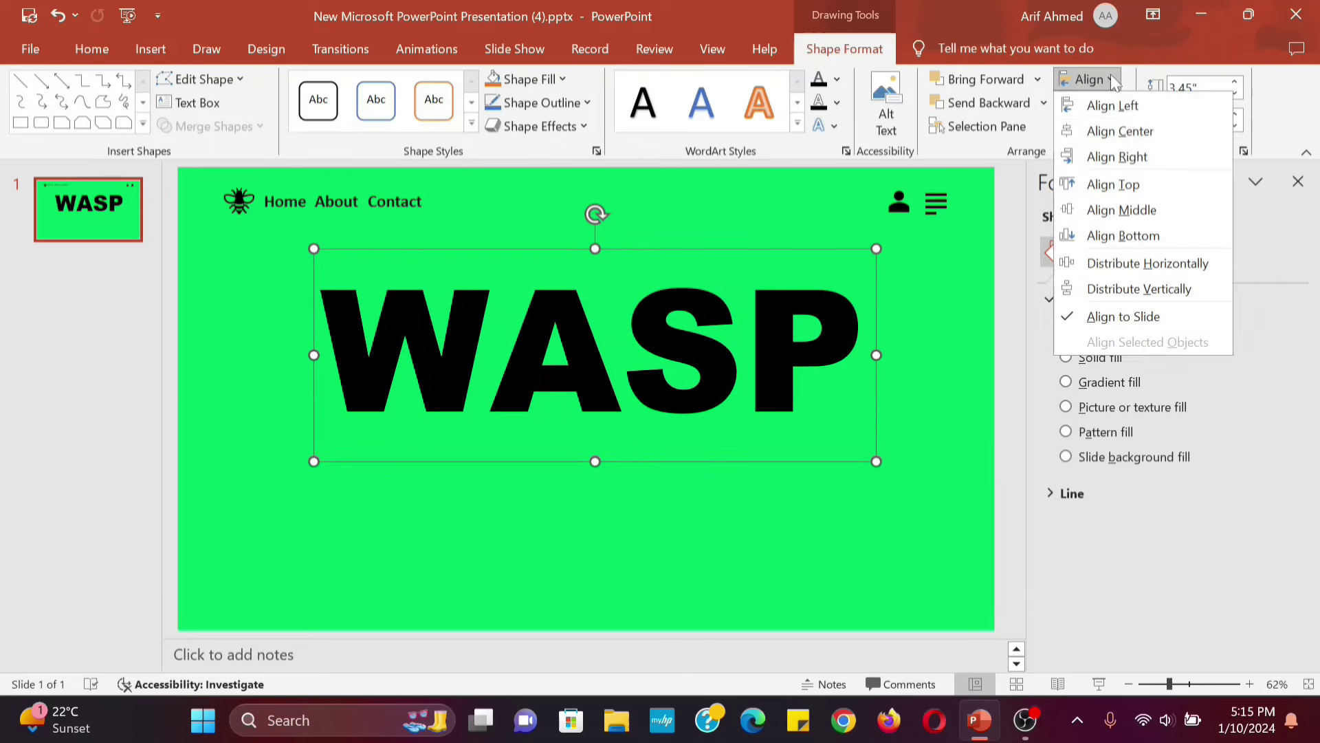
left_click(1113, 131)
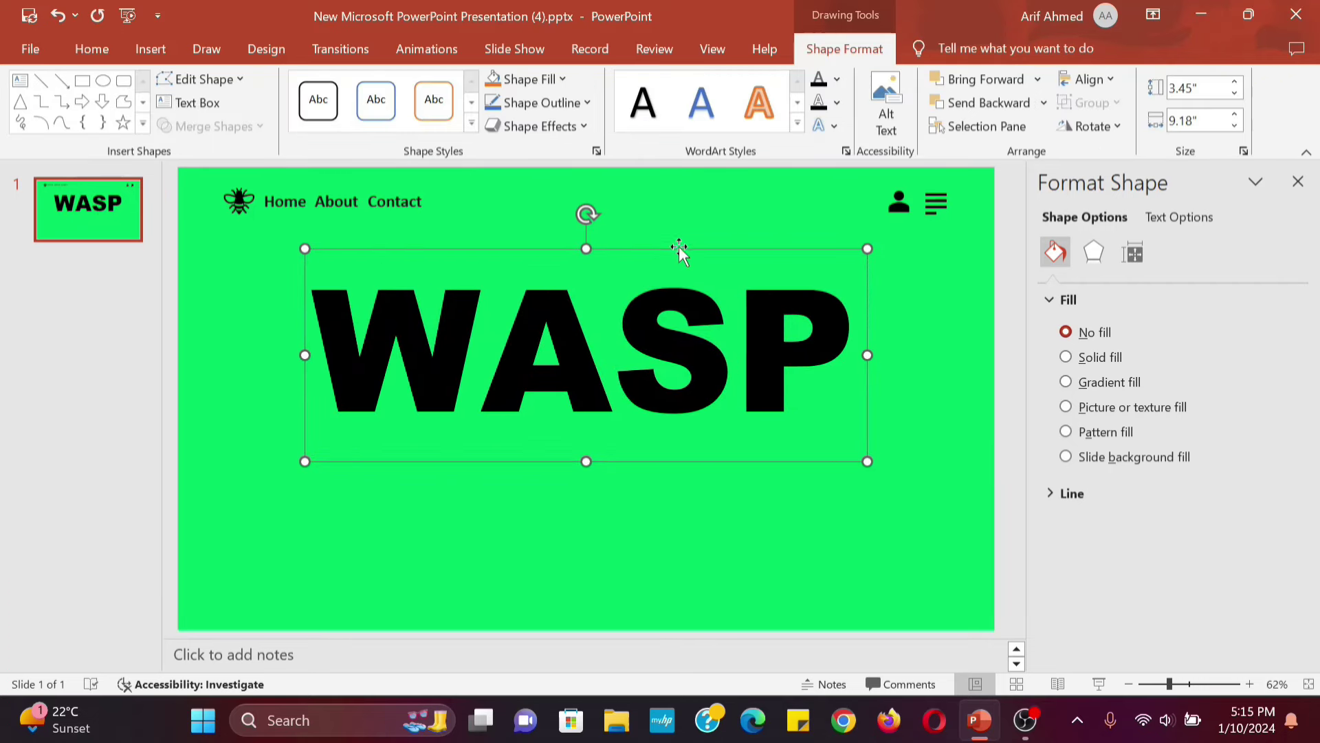
key("Up")
key("Up")
key("Up")
key("Down")
key("Down")
key("Down")
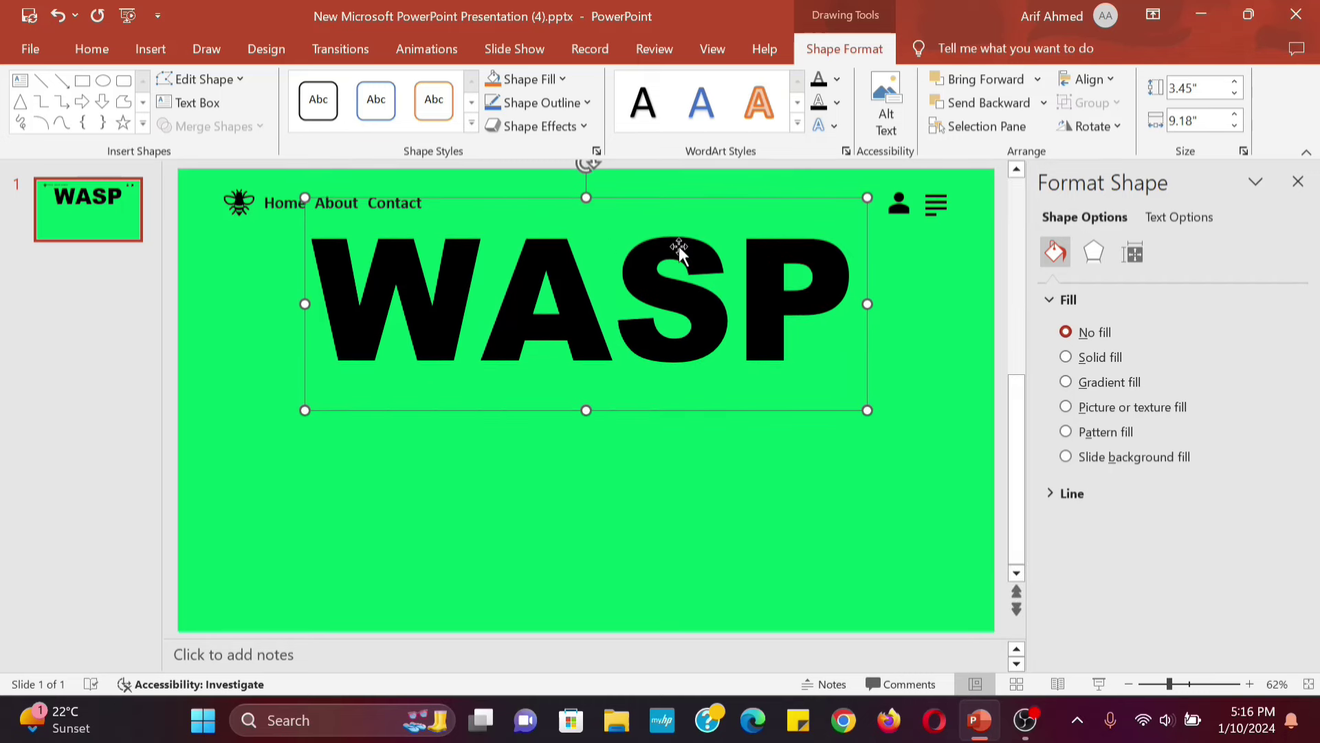
Colour the WASP title light yellow using a custom colour
left_click(836, 79)
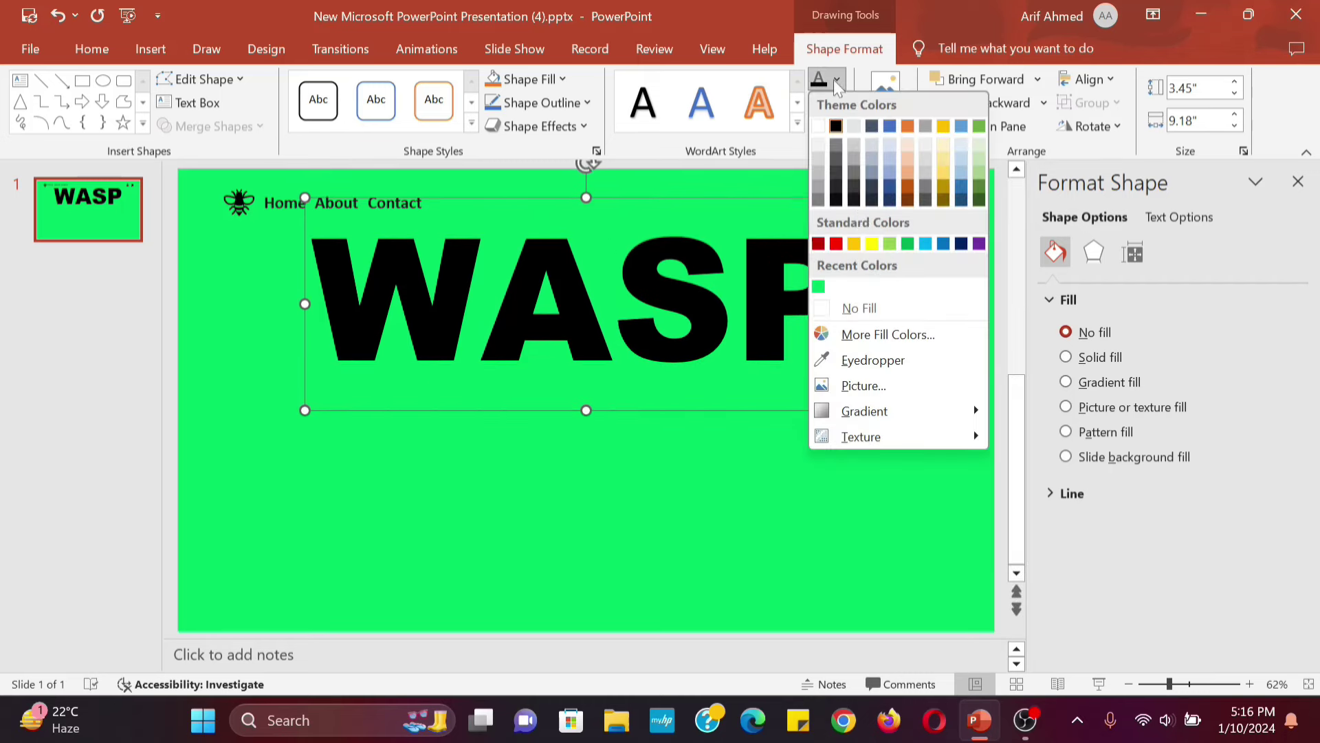
left_click(871, 332)
left_click(614, 214)
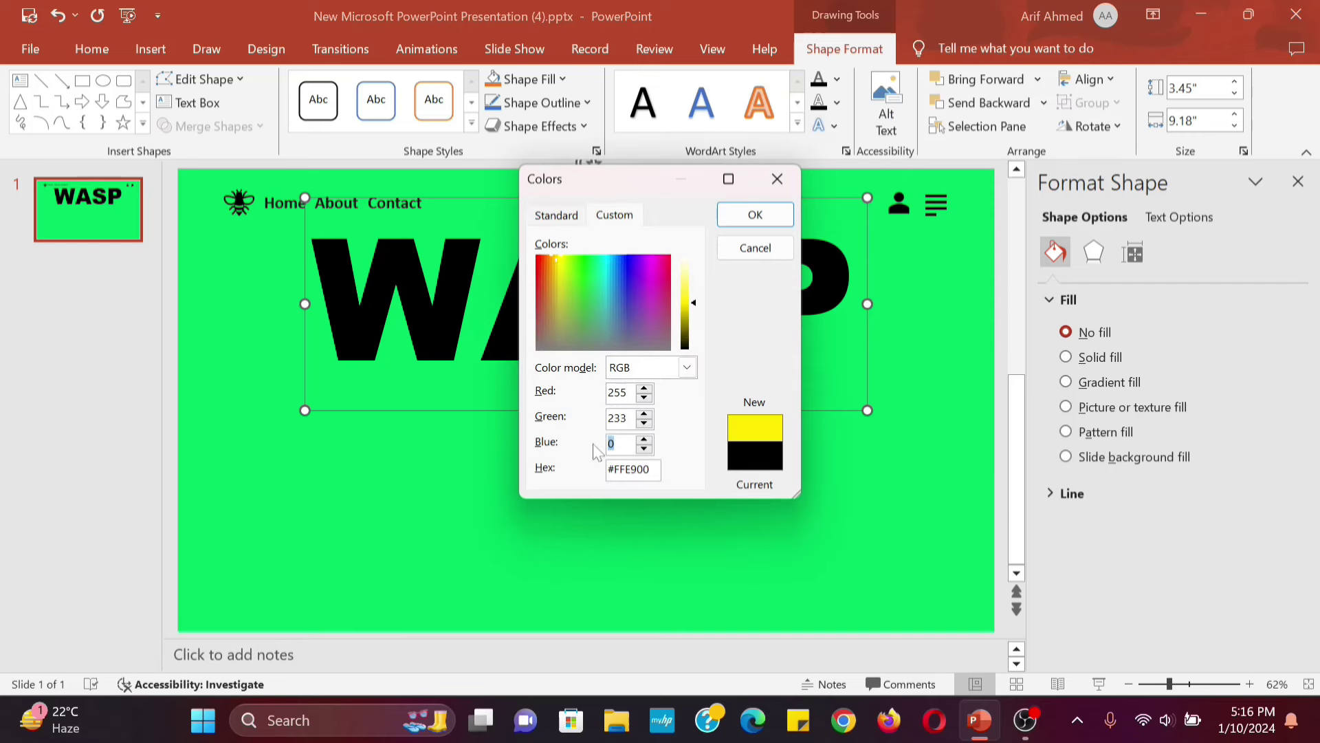
key("Return")
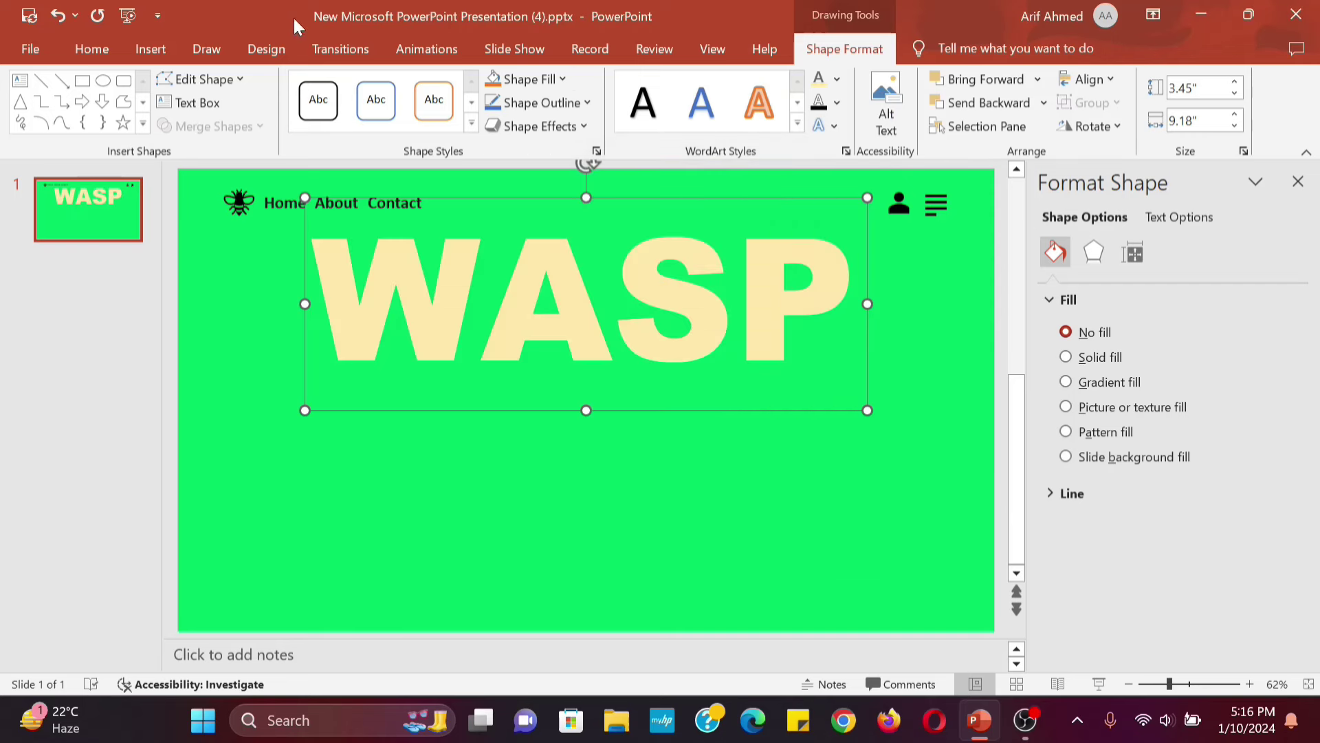
left_click(175, 48)
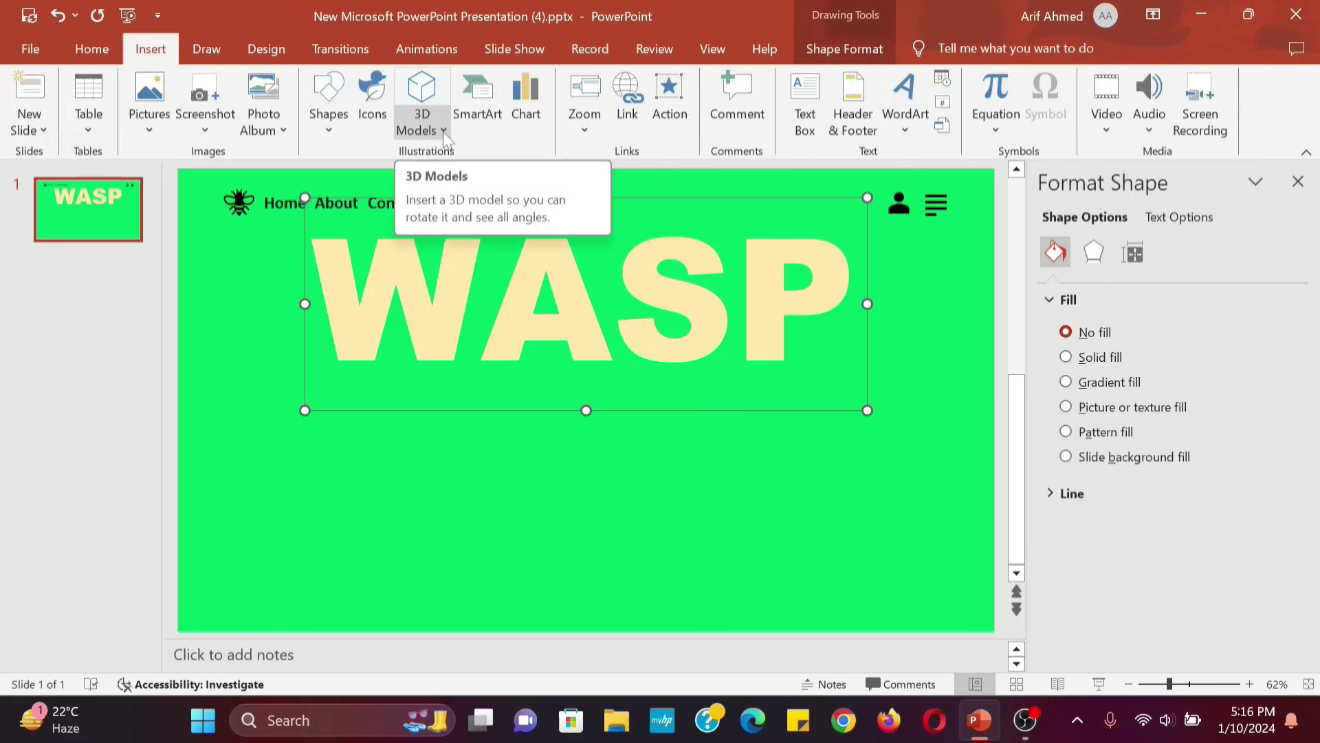
Insert the animated bee from Stock 3D Models' Animated Animals and apply a preset view
left_click(443, 131)
left_click(478, 208)
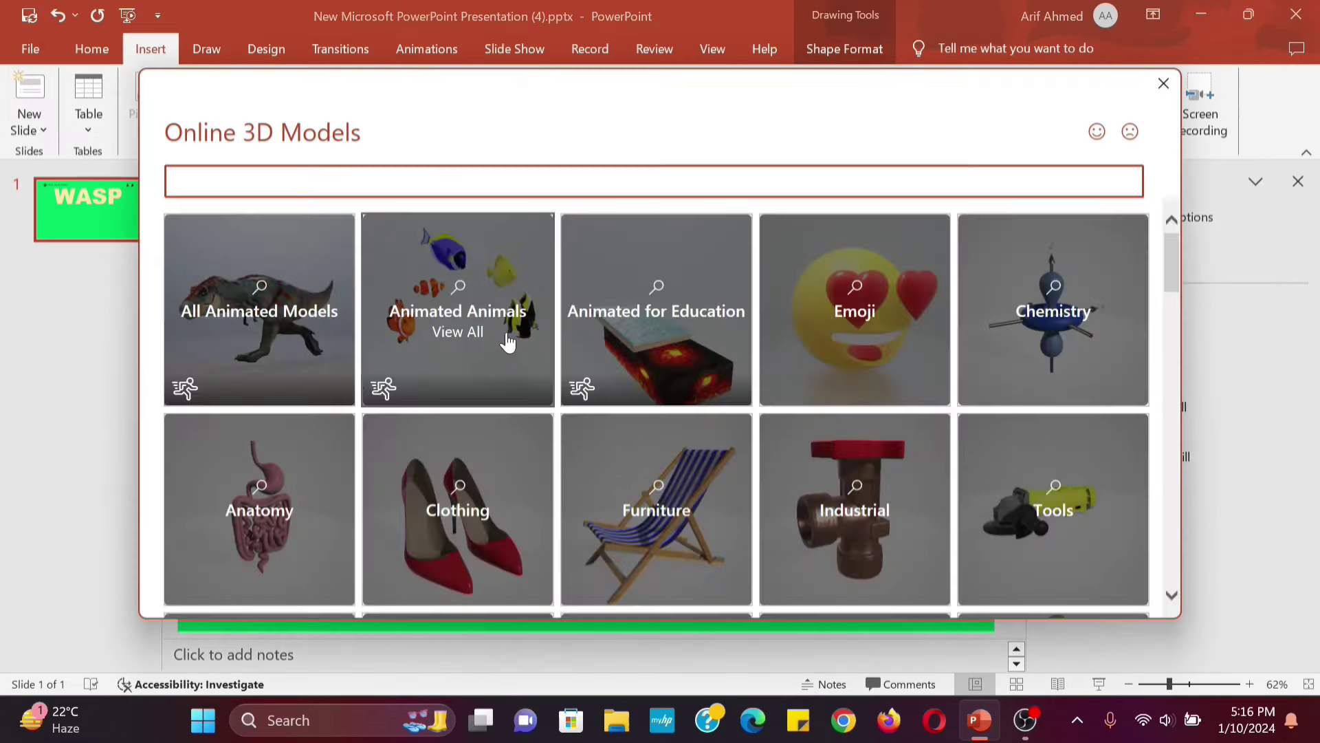
left_click(507, 341)
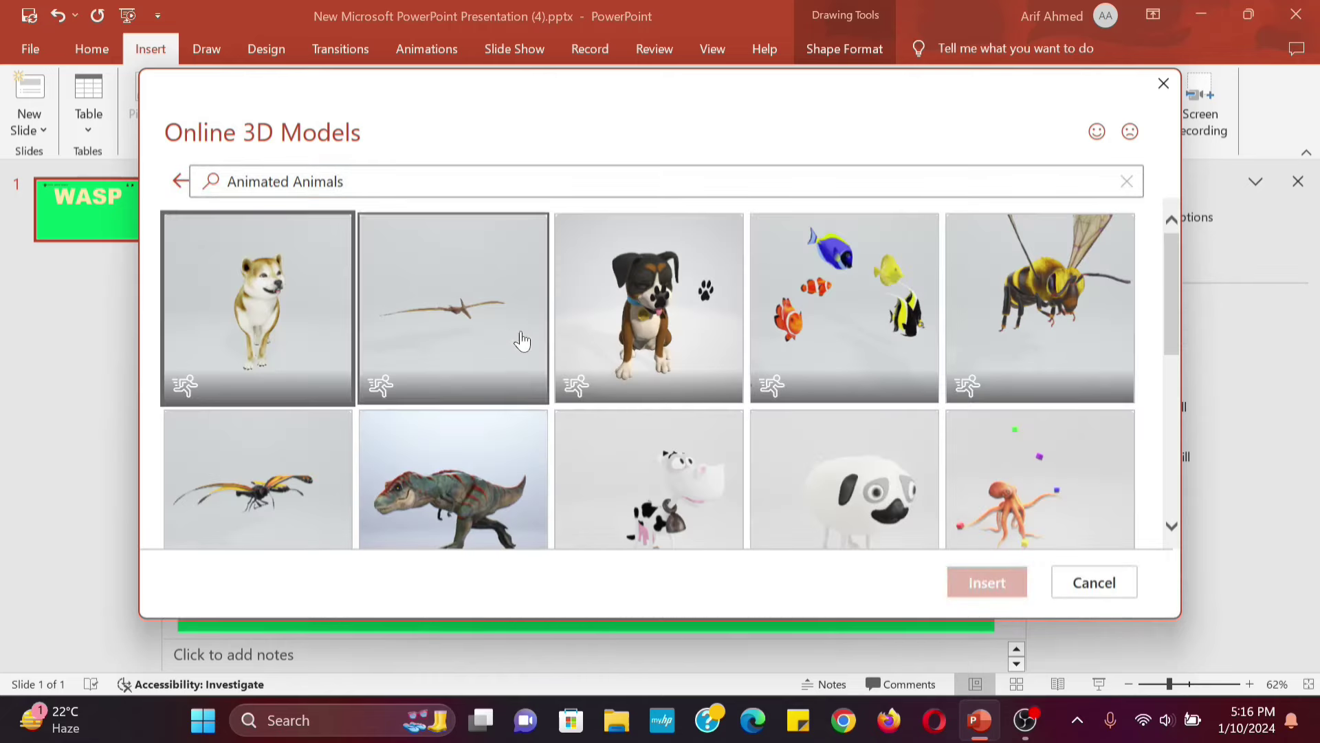
left_click(1084, 320)
left_click(971, 588)
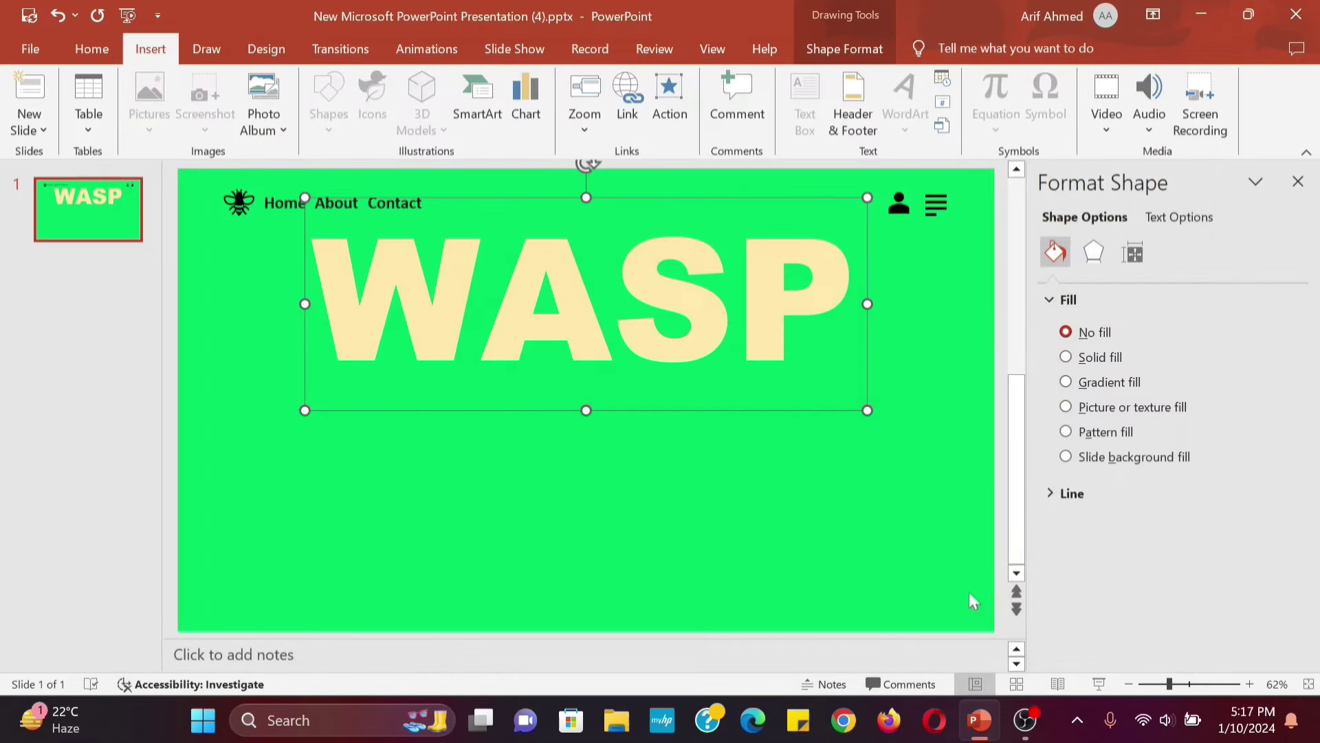
left_click(562, 126)
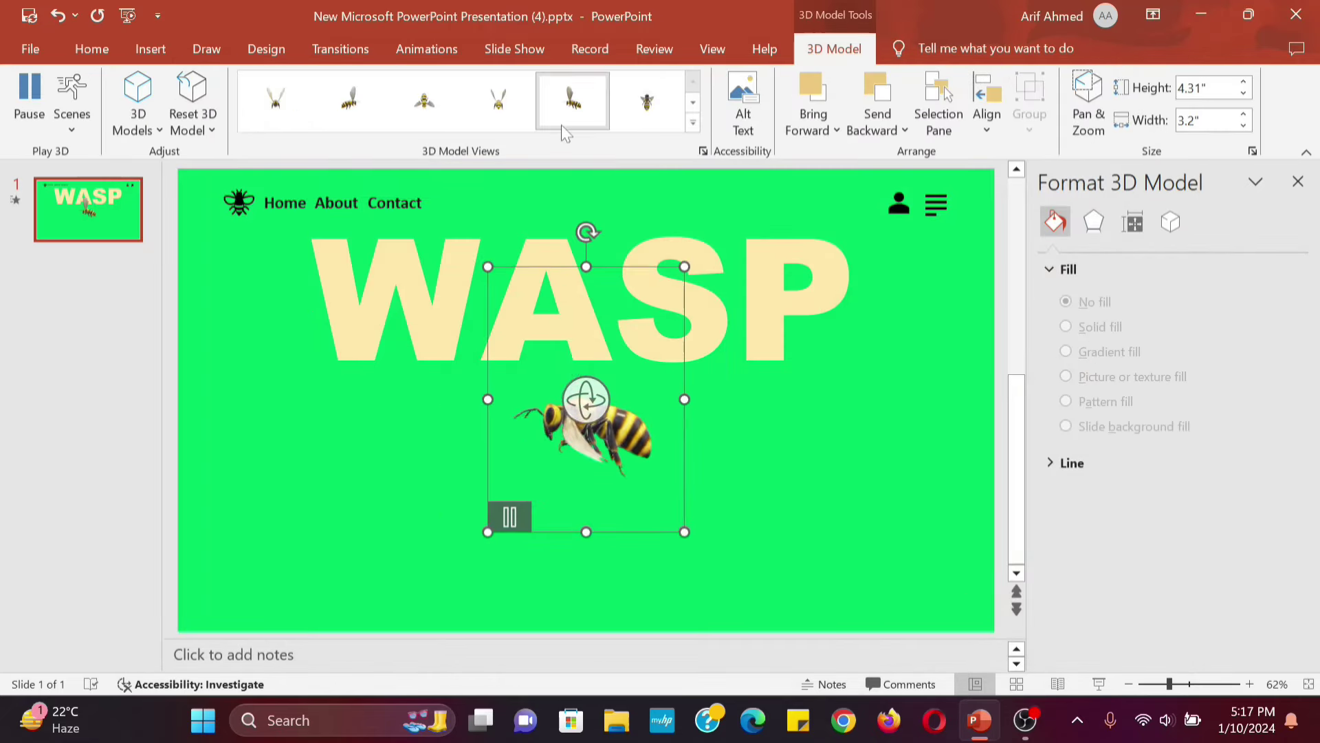
left_click(151, 53)
Insert the sunflower-11.png picture from the Downloads folder
left_click(145, 113)
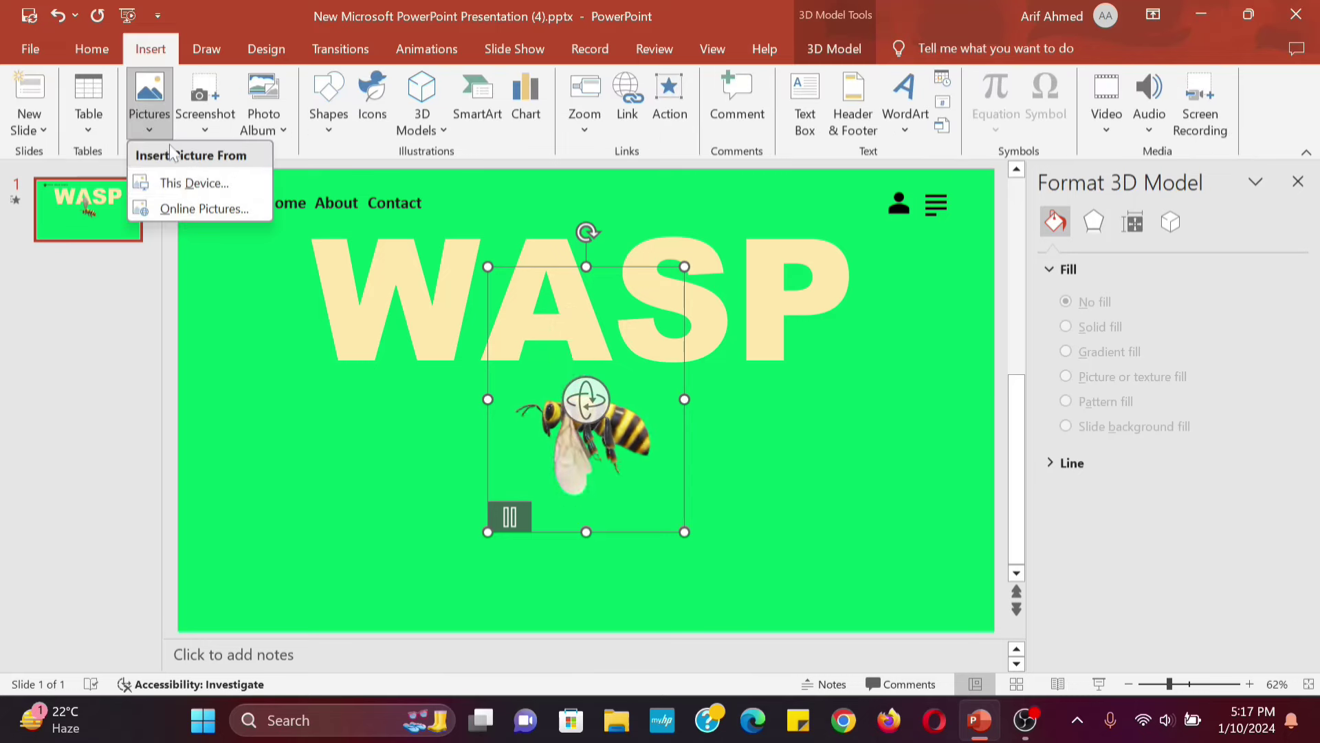
left_click(201, 182)
scroll(107, 303, "down", 3)
left_click(106, 297)
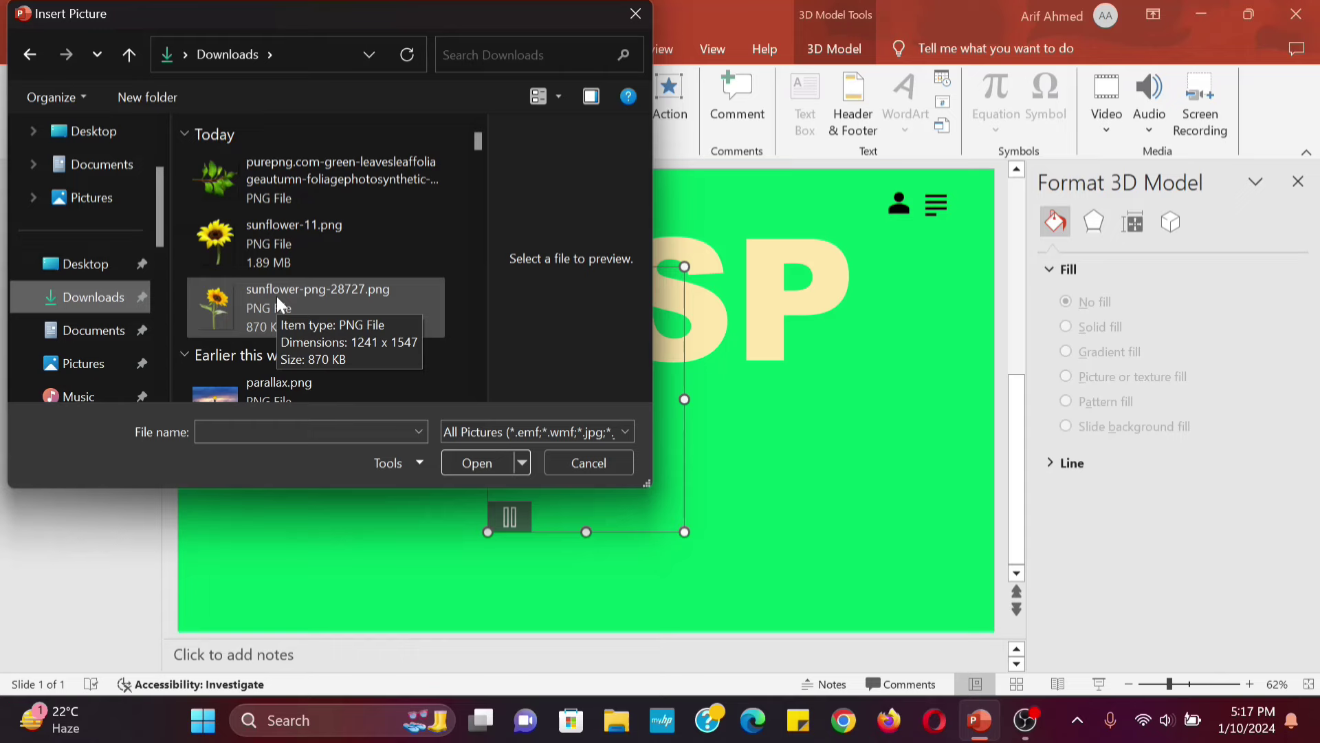
left_click(294, 234)
left_click(477, 463)
Move the sunflower to the lower-left corner, tilt it about 35° and enlarge it
left_click_drag(550, 447, 223, 440)
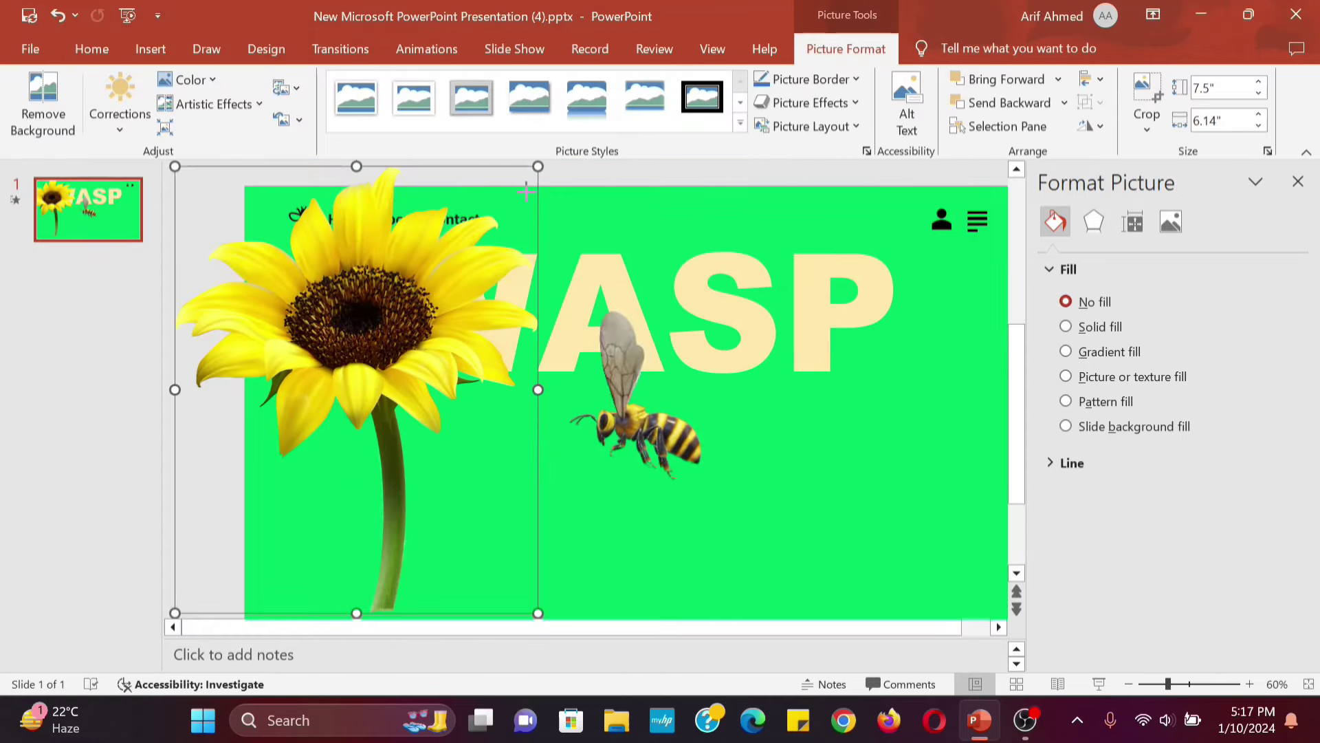
left_click_drag(534, 169, 377, 346)
left_click_drag(277, 311, 344, 357)
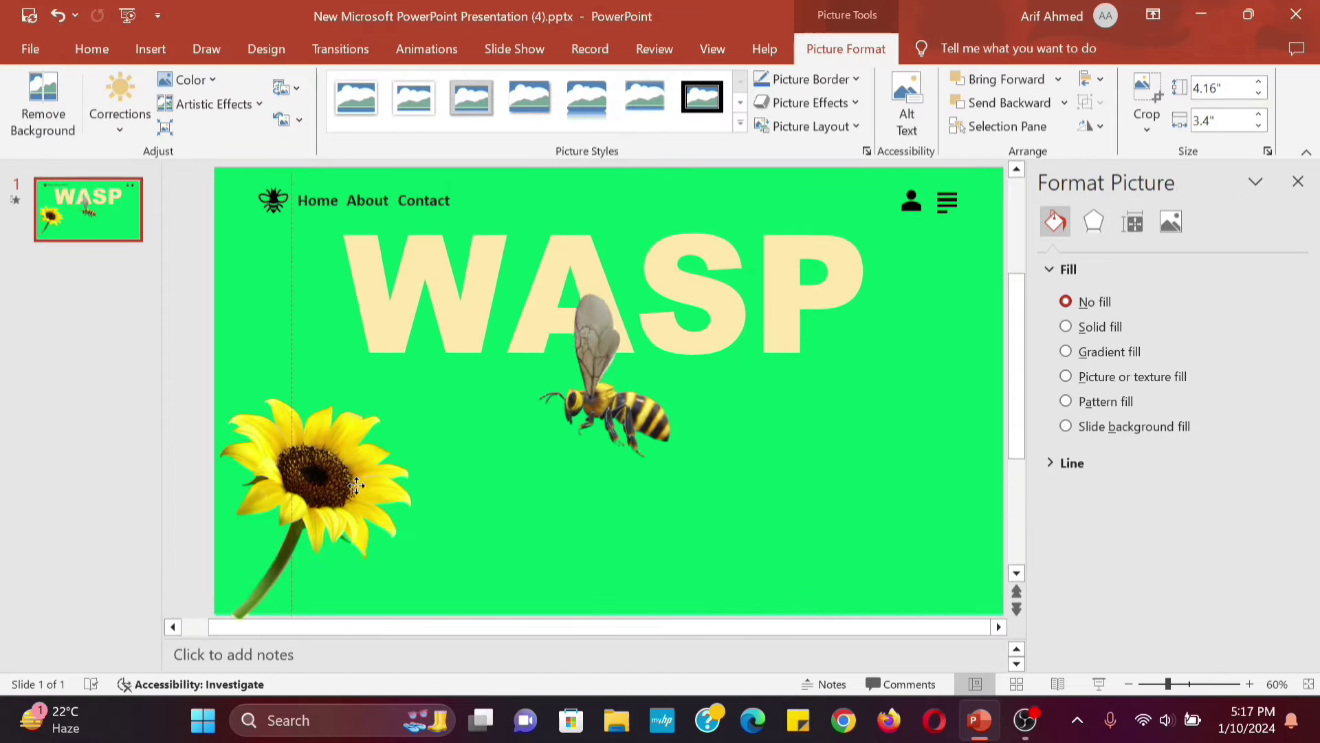
mouse_move(396, 418)
left_mouse_down()
mouse_move(363, 440)
mouse_move(534, 490)
left_mouse_up()
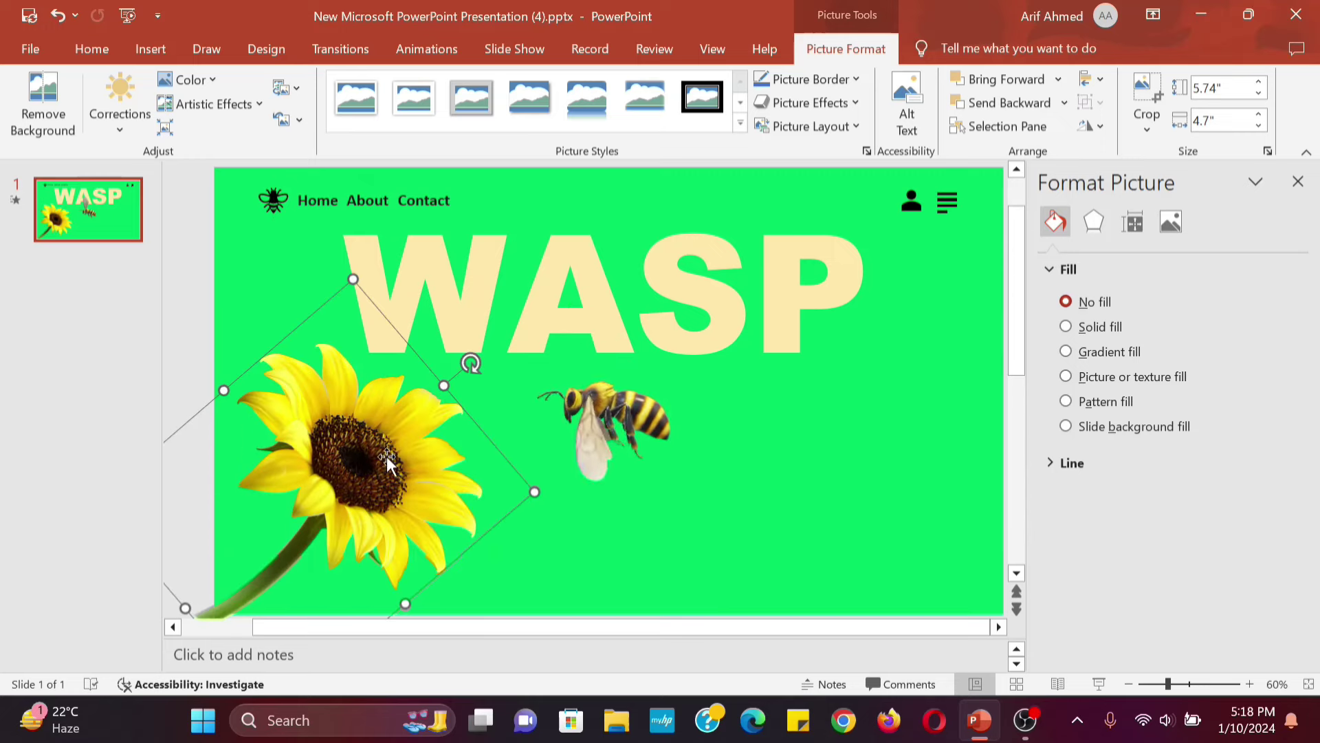
left_click(540, 316)
Turn, enlarge and tilt the 3D bee, placing it over the middle of WASP
left_click_drag(610, 225, 595, 245)
left_click_drag(690, 252, 723, 217)
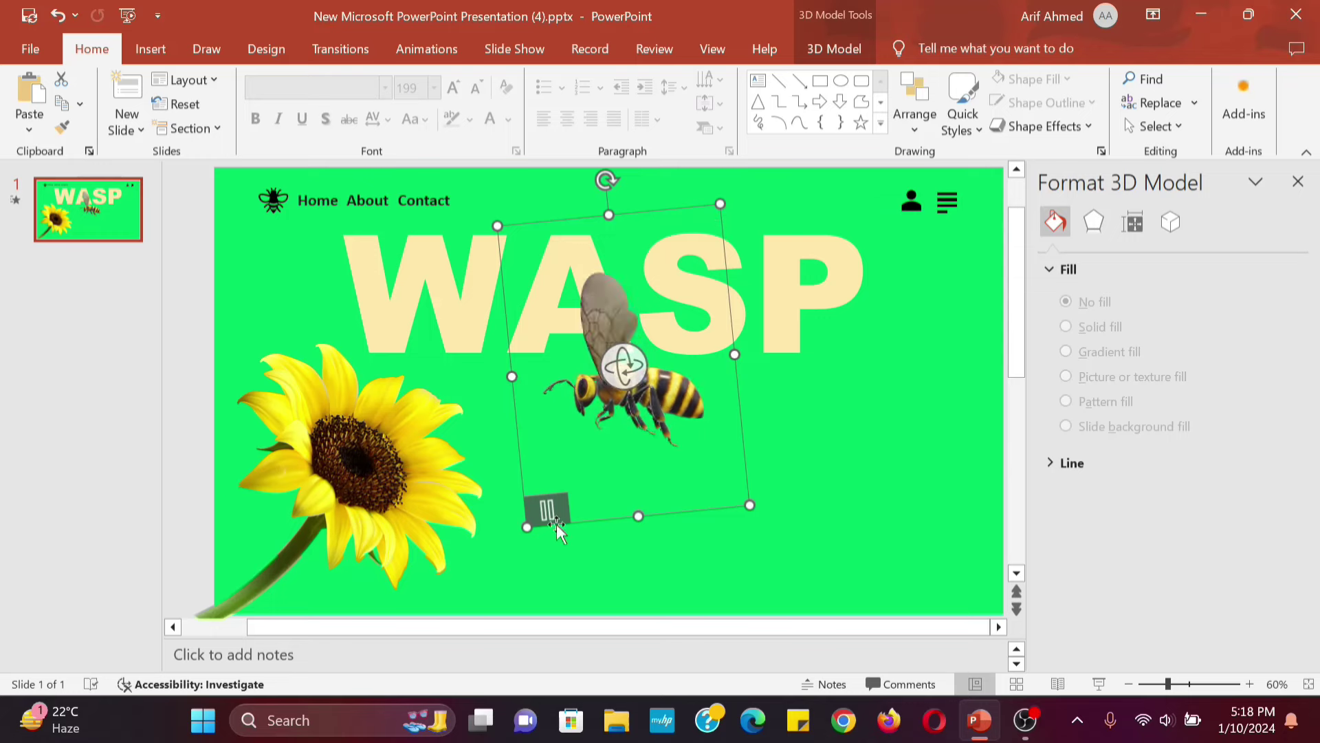
left_click_drag(528, 526, 490, 589)
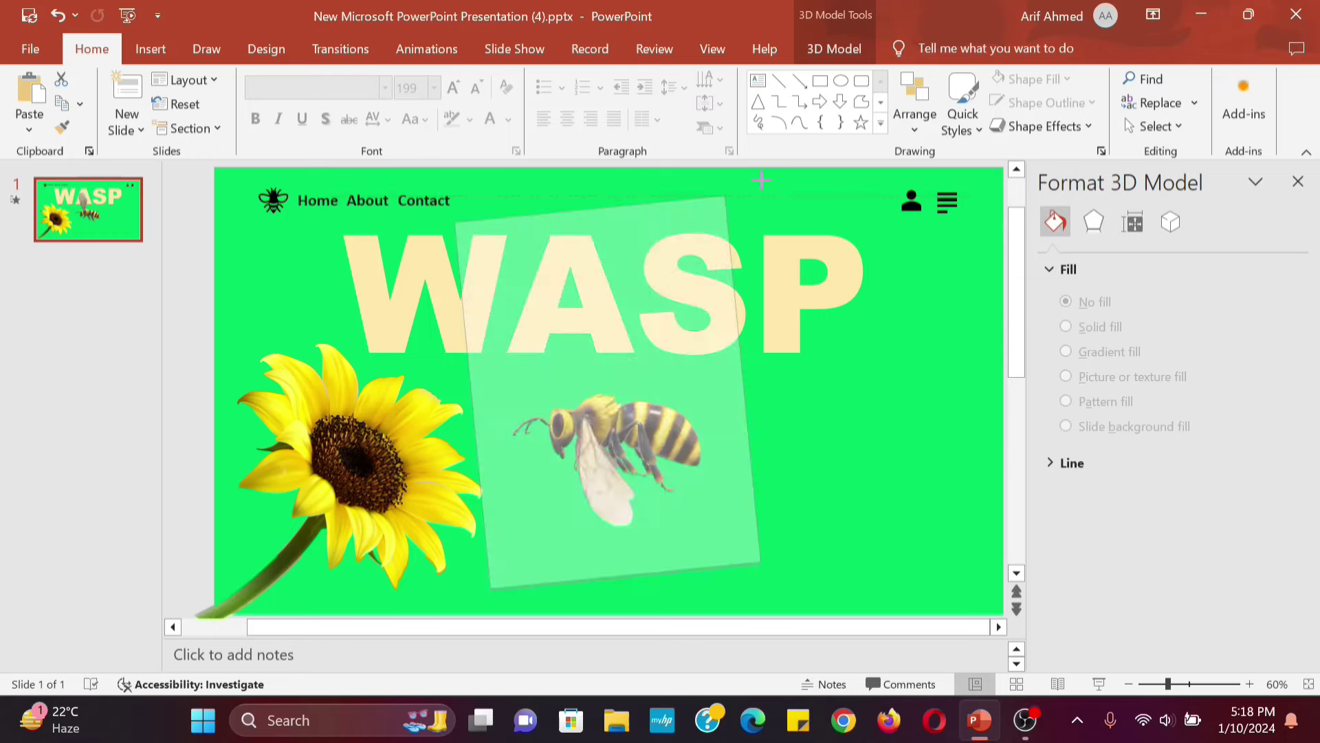
left_click_drag(697, 342, 629, 402)
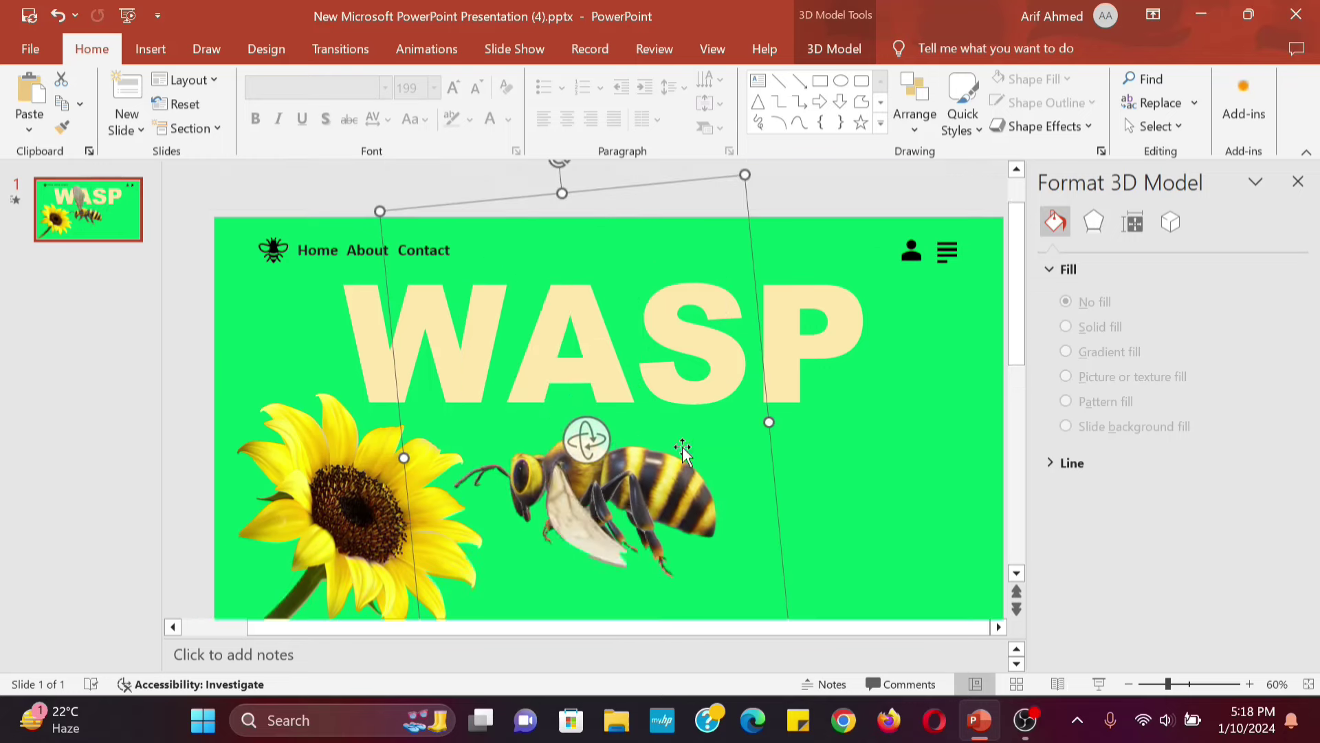
left_click_drag(555, 160, 629, 203)
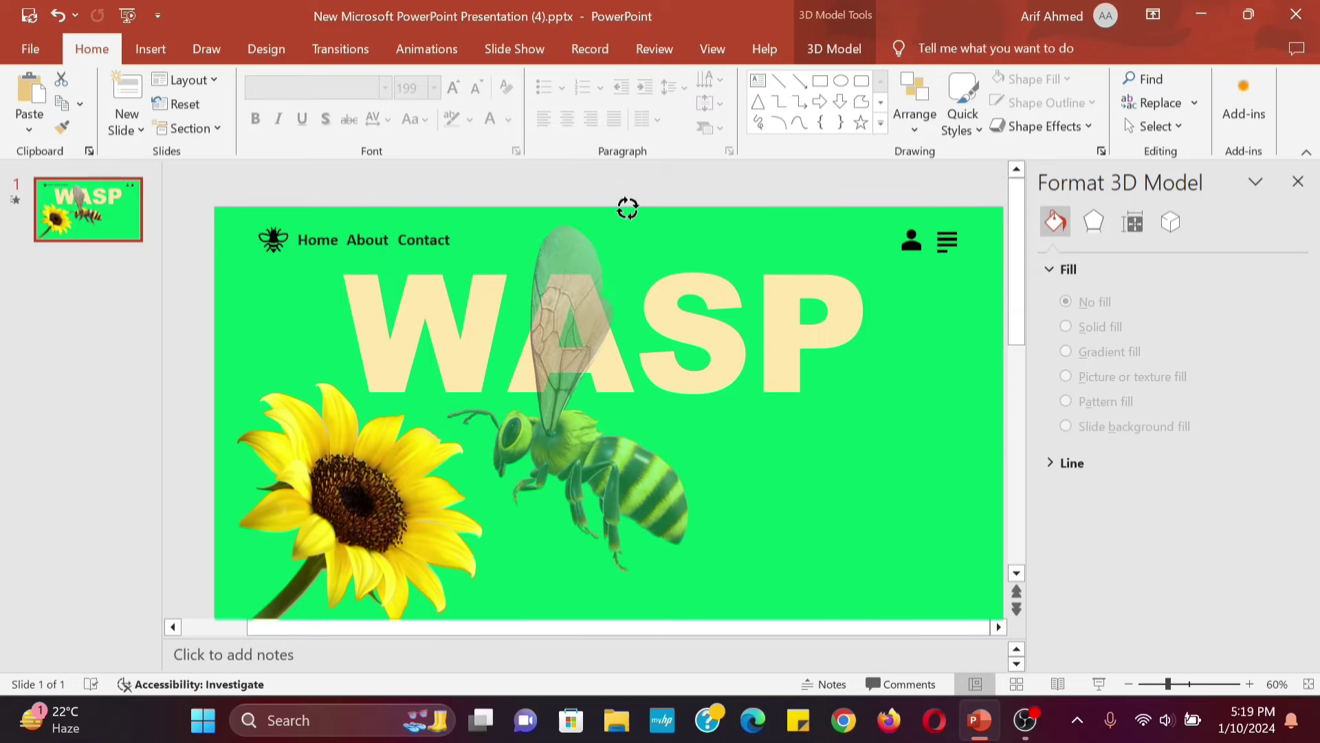
left_click_drag(647, 505, 696, 439)
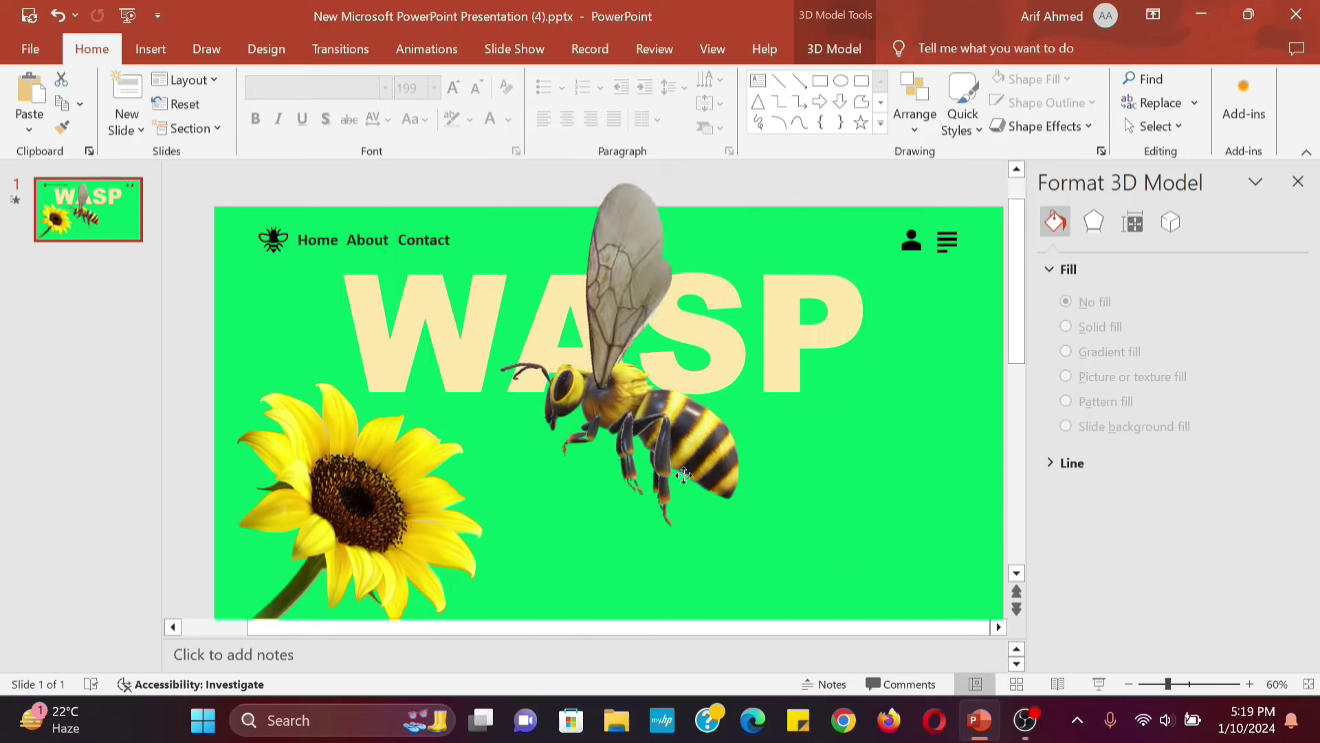
left_click(844, 558)
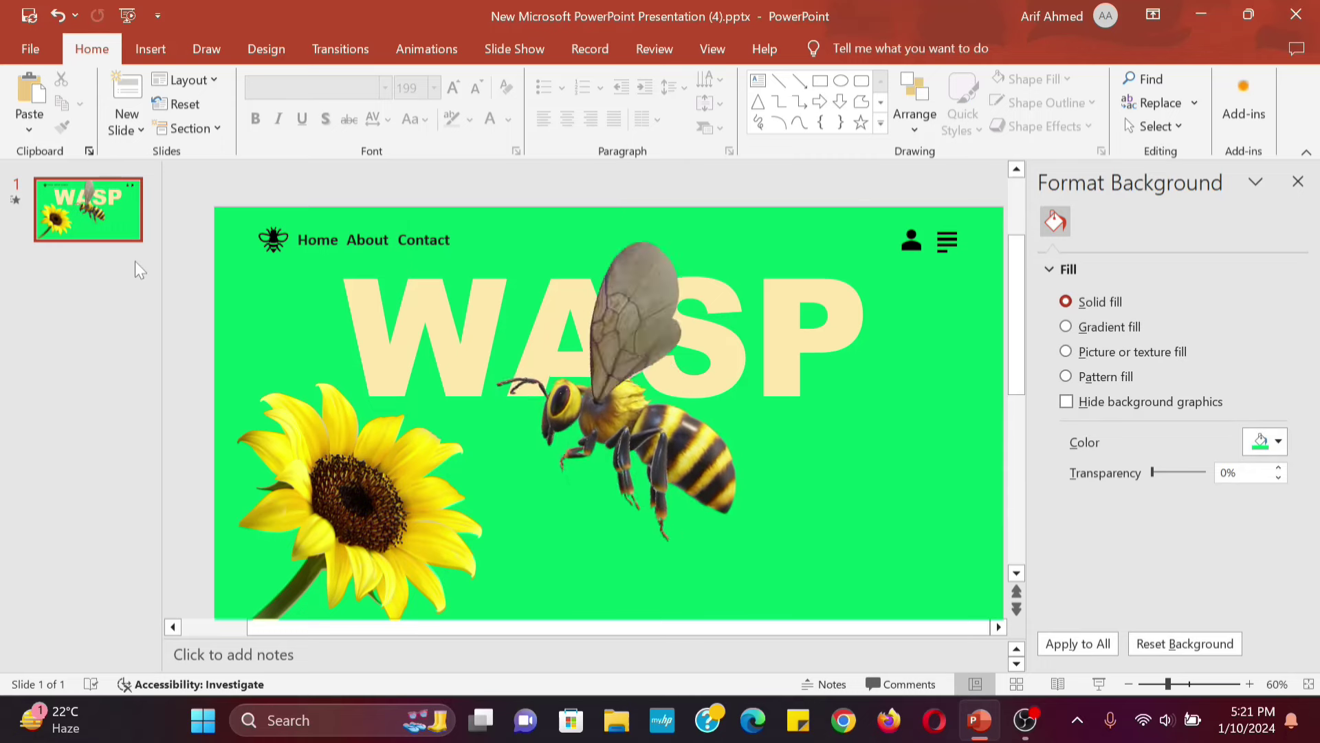
Duplicate slide 1 and nudge the copy's sunflower off the slide's lower-left
left_click(109, 213)
key("ctrl+d")
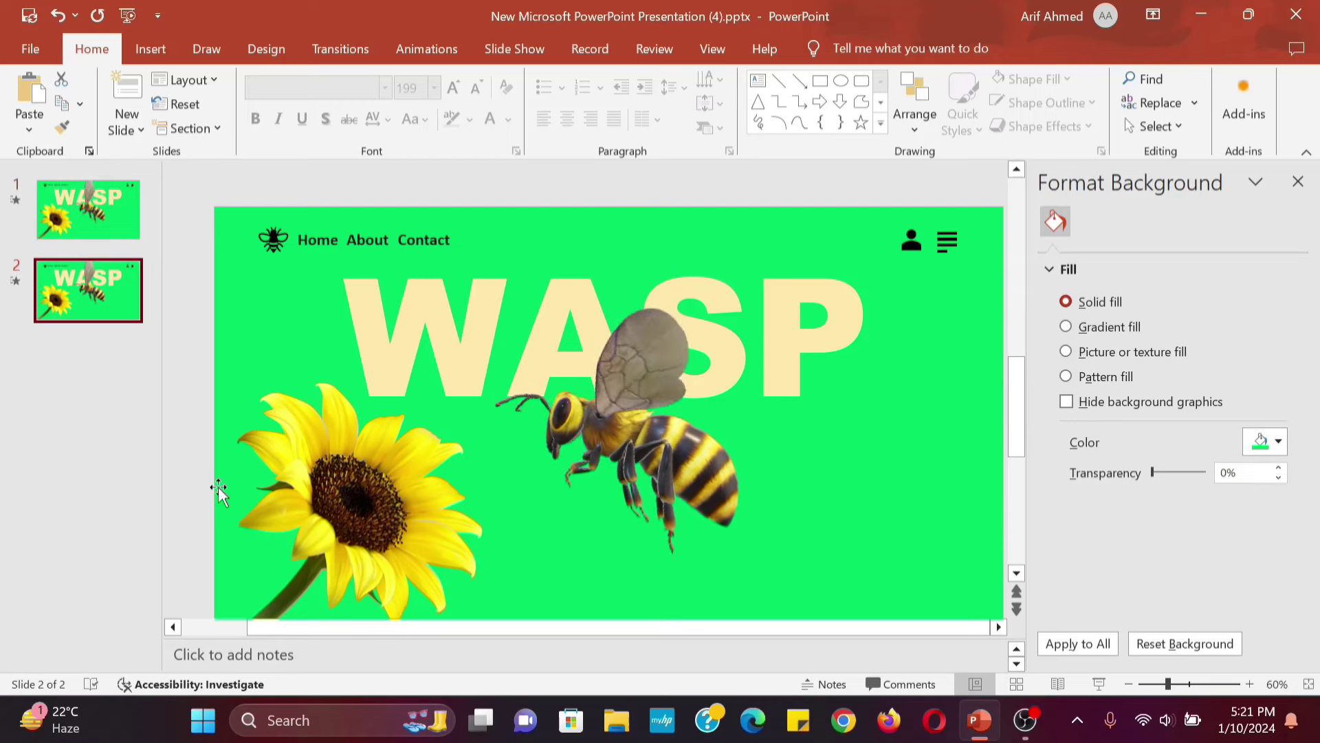
scroll(435, 459, "down", 2)
scroll(435, 460, "down", 1)
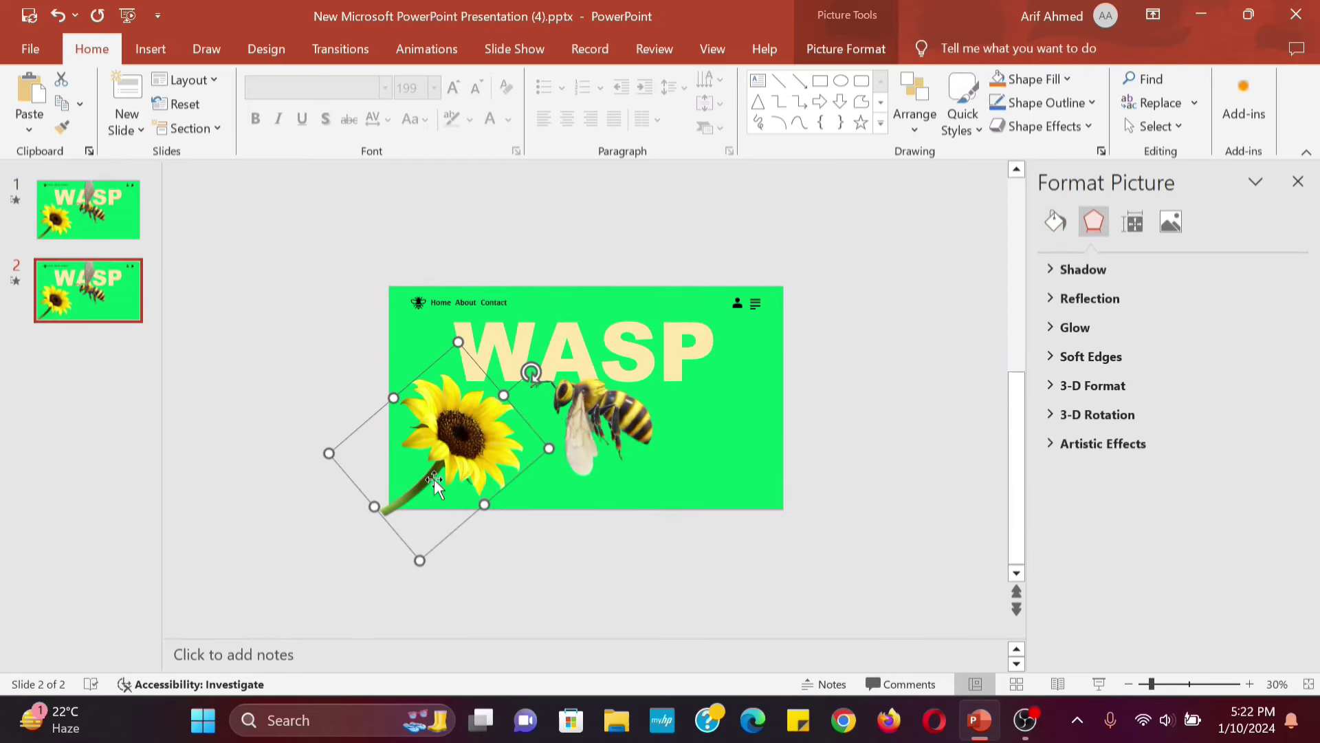
key("Left")
key("Left")
key("Left")
key("Down")
key("Down")
key("Down")
key("Down")
key("Left")
key("Down")
key("Left")
key("Left")
key("Left")
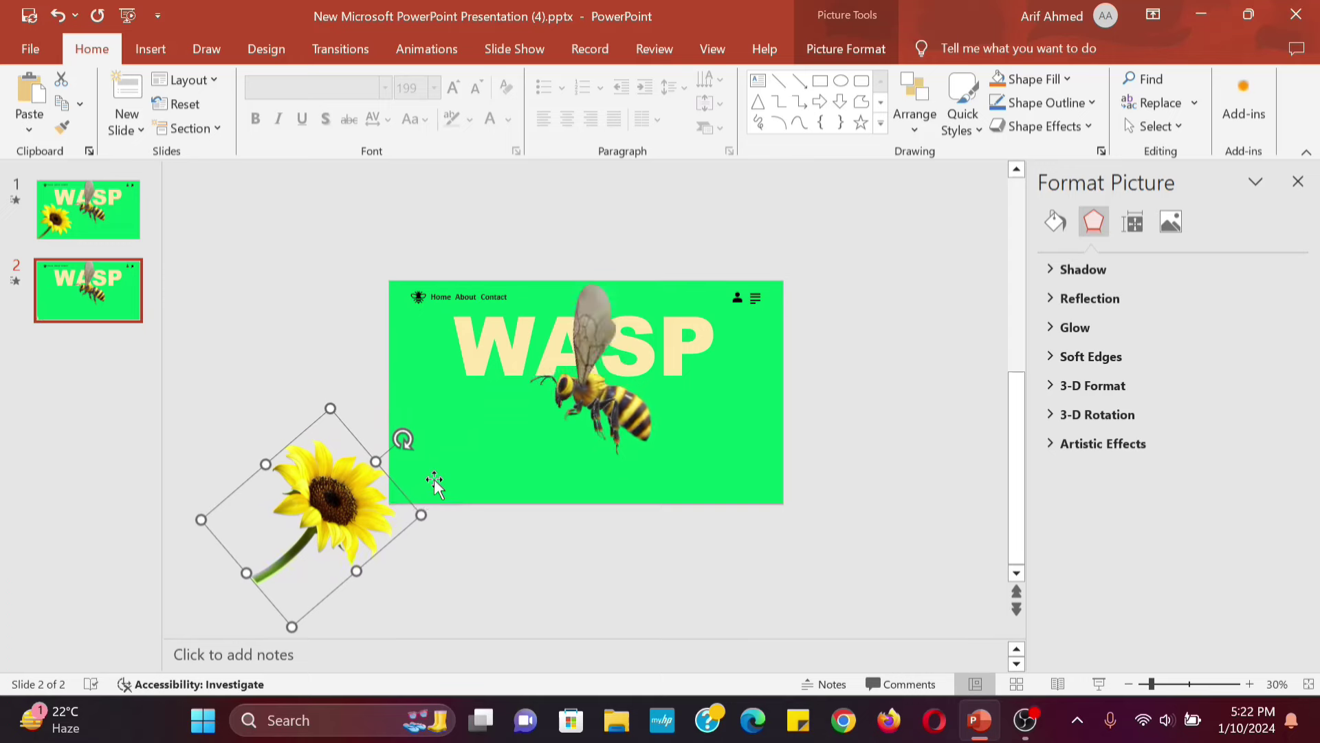
key("Down")
key("Down")
key("Down")
key("Left")
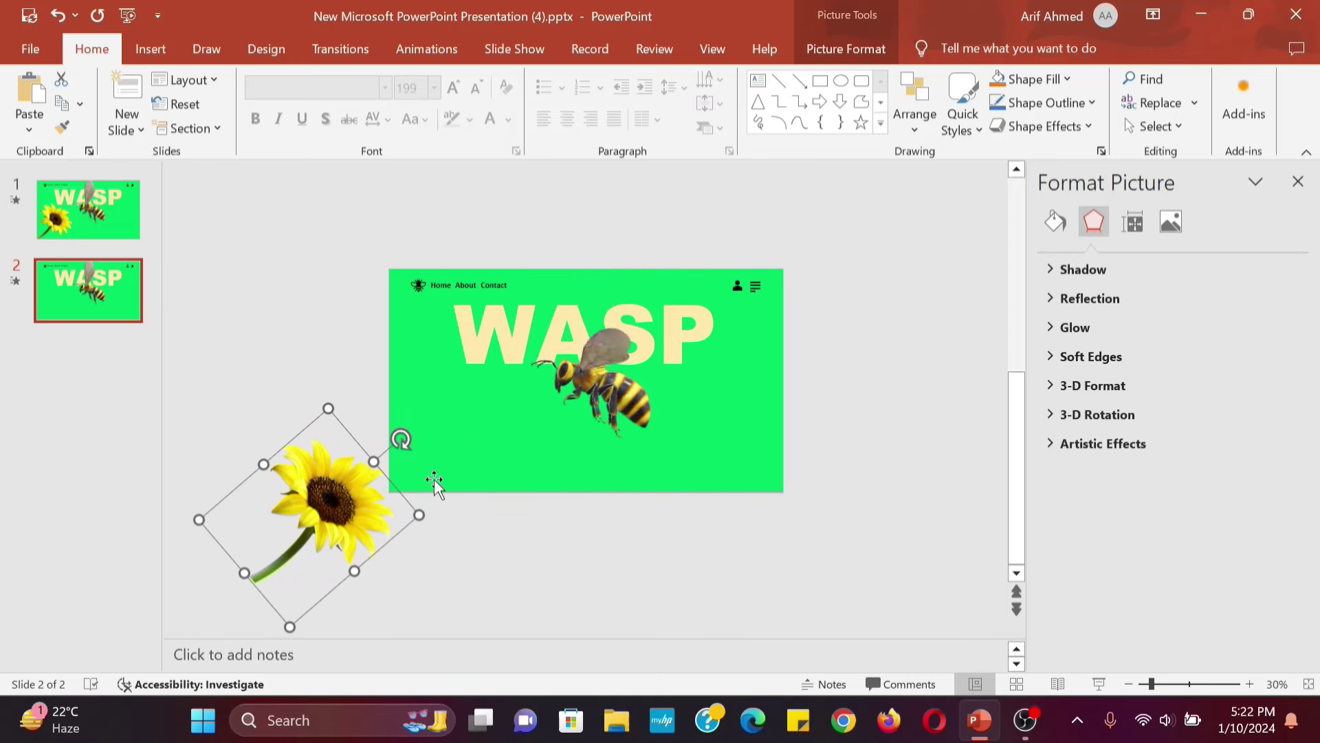
Push the WASP title off-slide right and add a copy reading 01 at lower left
left_click(722, 330)
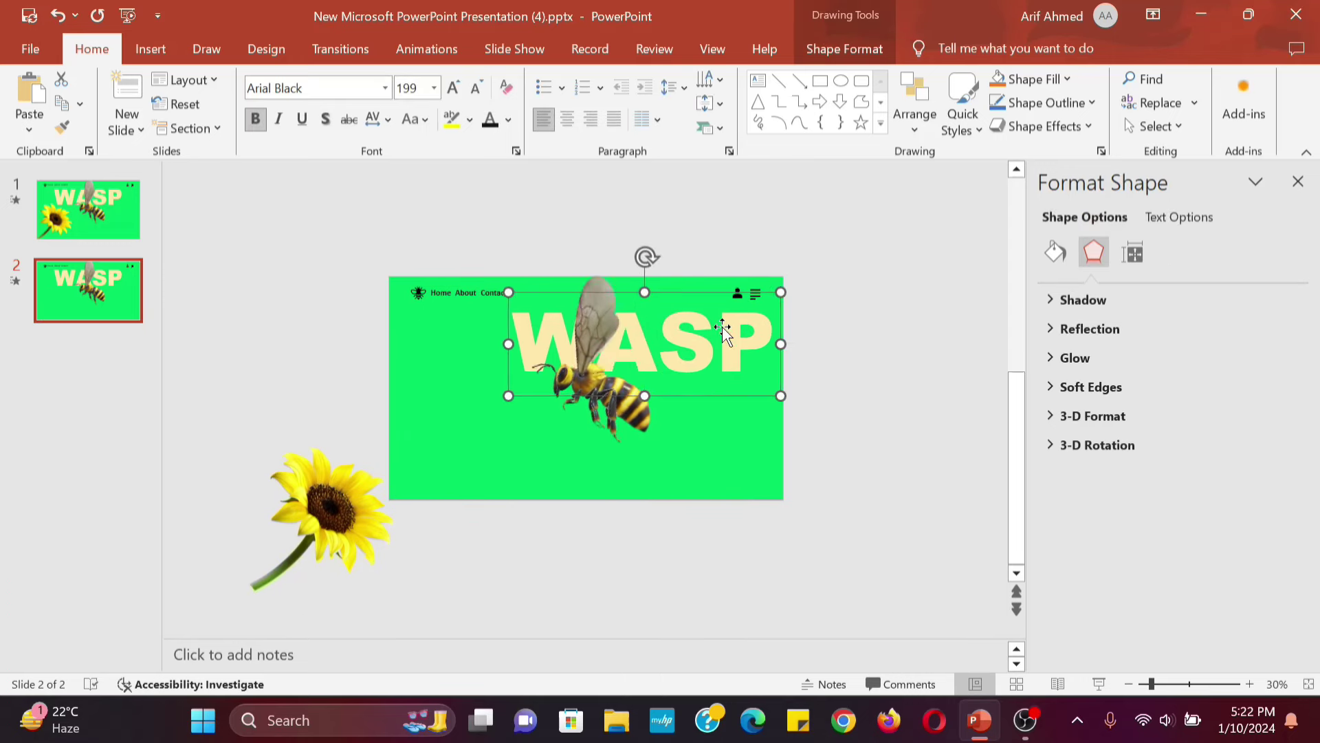
key("Right")
key("Right")
key("Right")
key("Right")
key("Right")
key("Right")
key("Right")
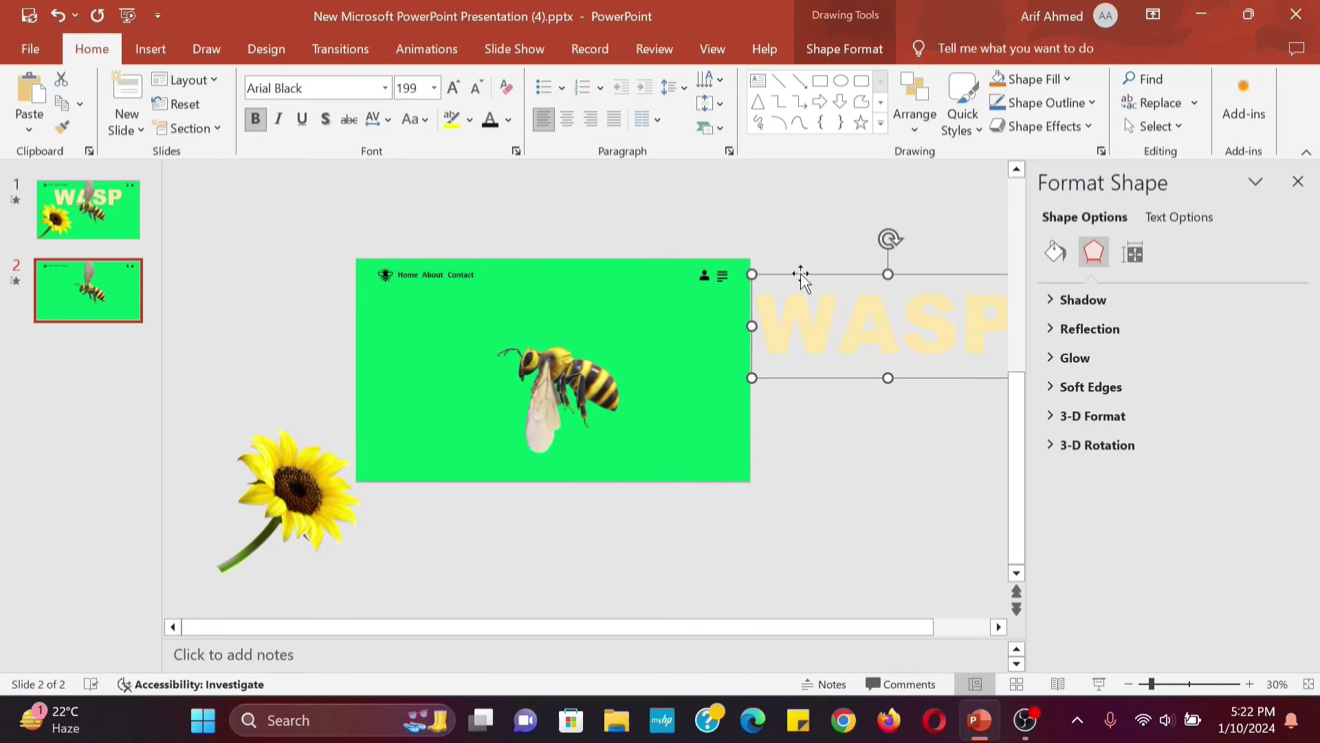
left_click_drag(736, 375, 367, 457)
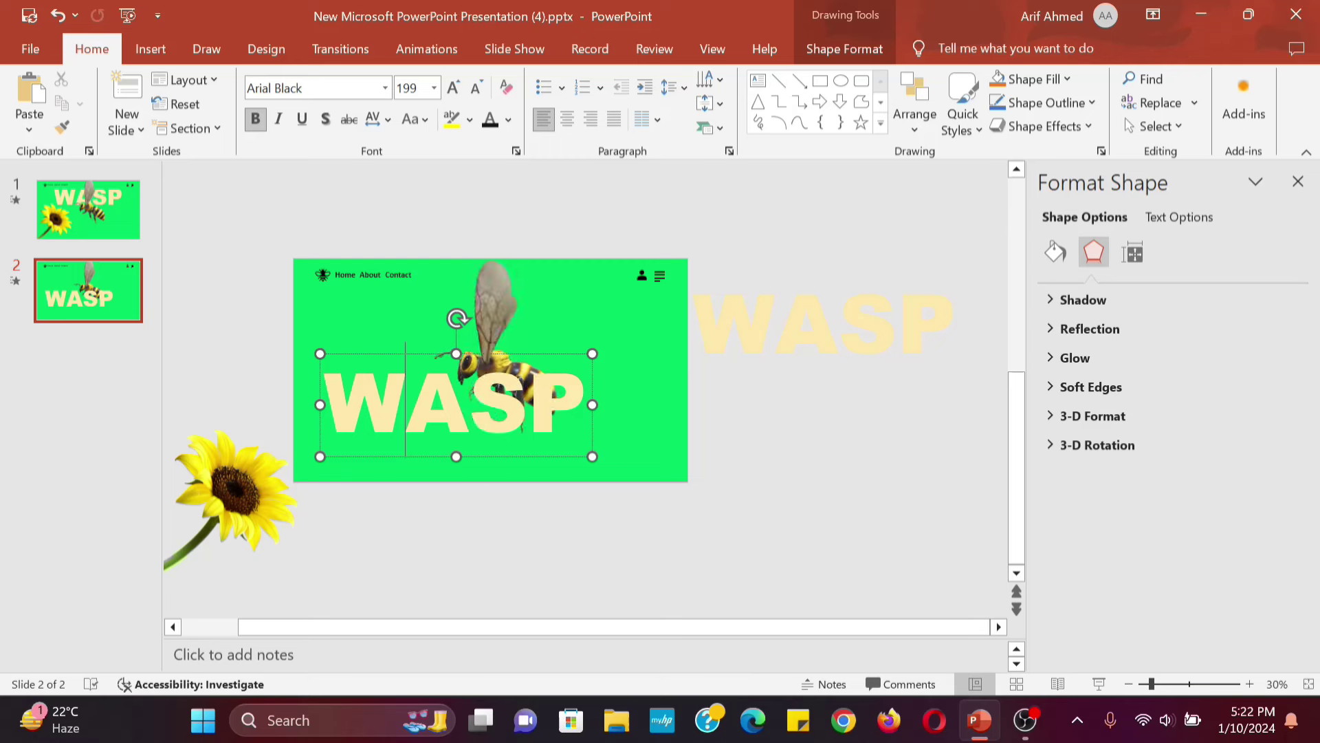
key("ctrl+a")
type("01")
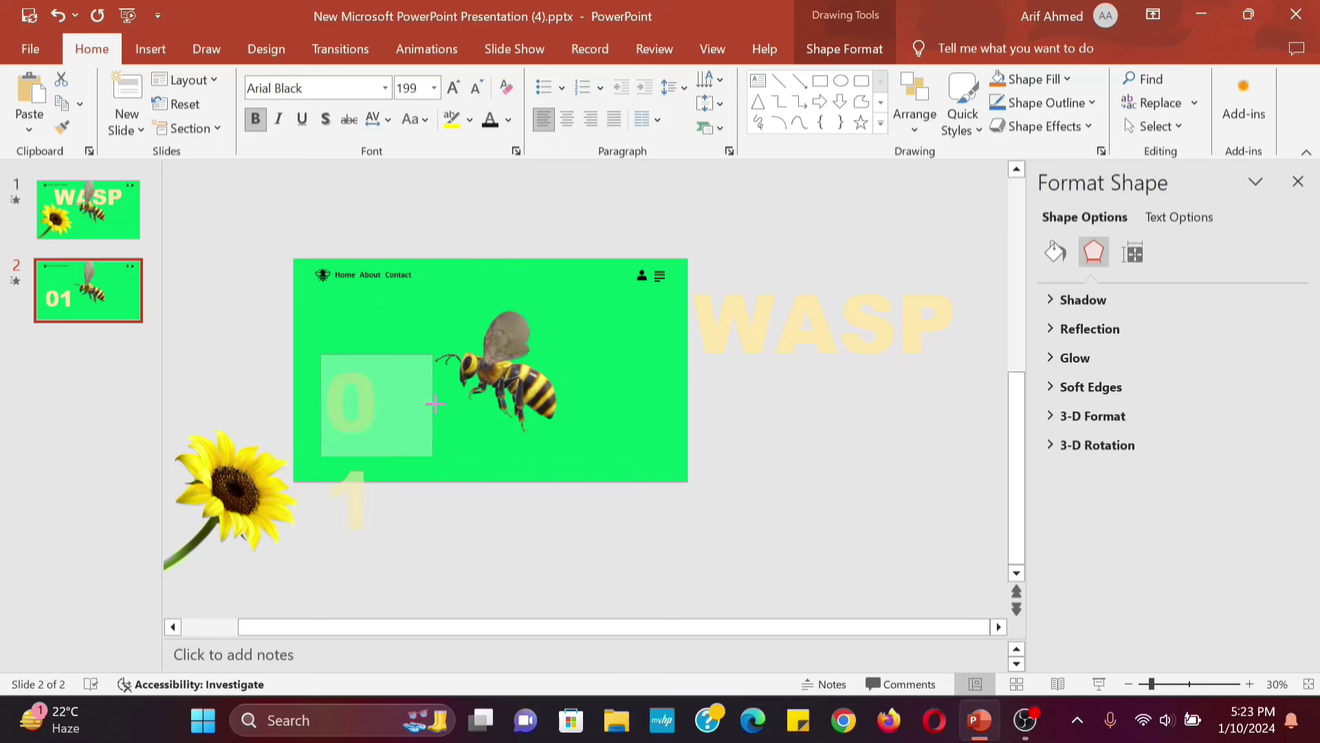
Give the 3D bee a Lines motion path starting With Previous, then preview it
left_click(339, 385)
left_click(456, 354)
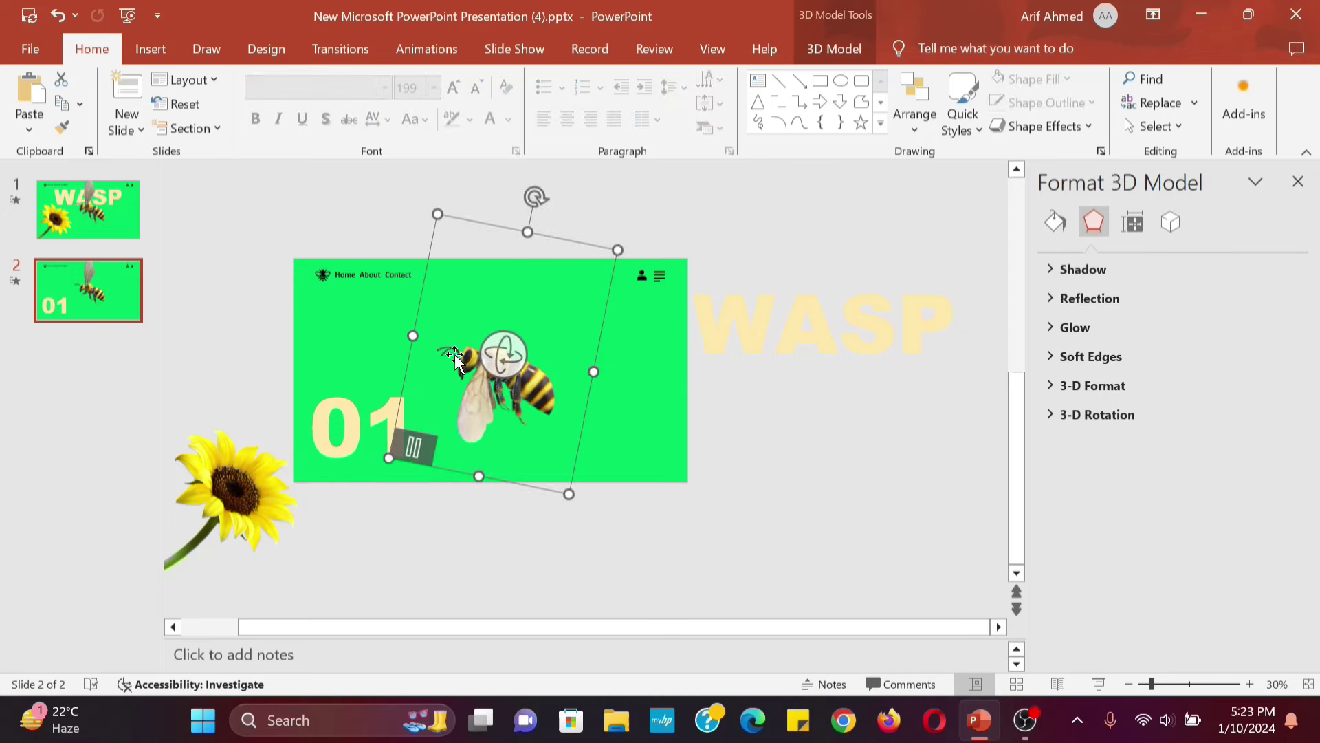
left_click(234, 399)
left_click(482, 385)
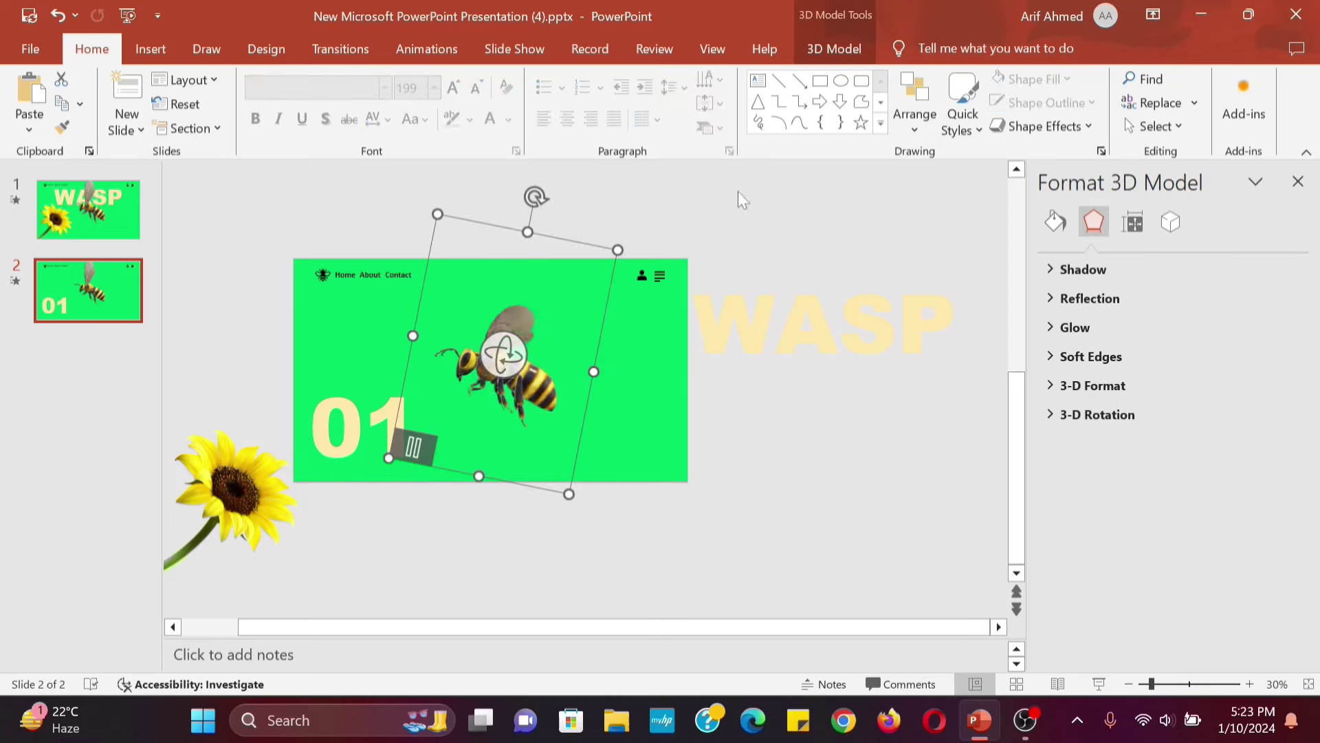
left_click(426, 48)
left_click(797, 103)
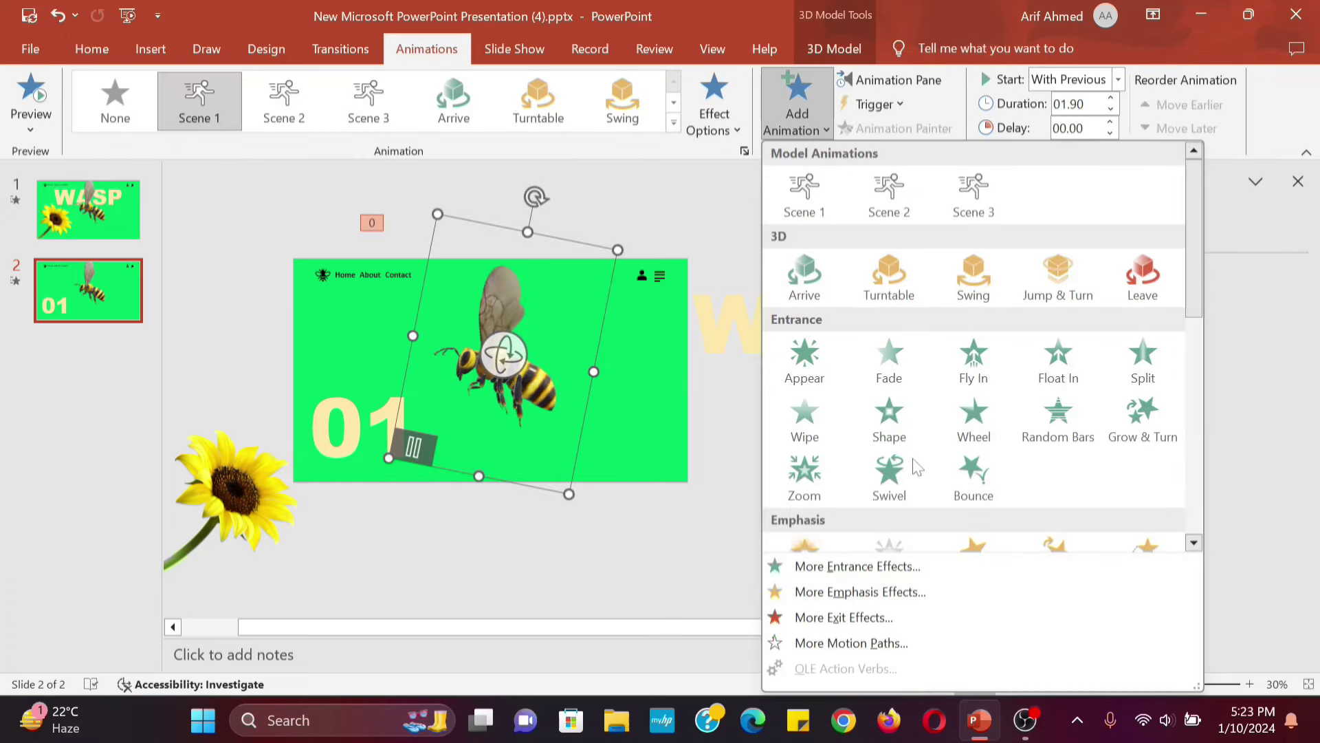
scroll(813, 490, "down", 5)
left_click(804, 468)
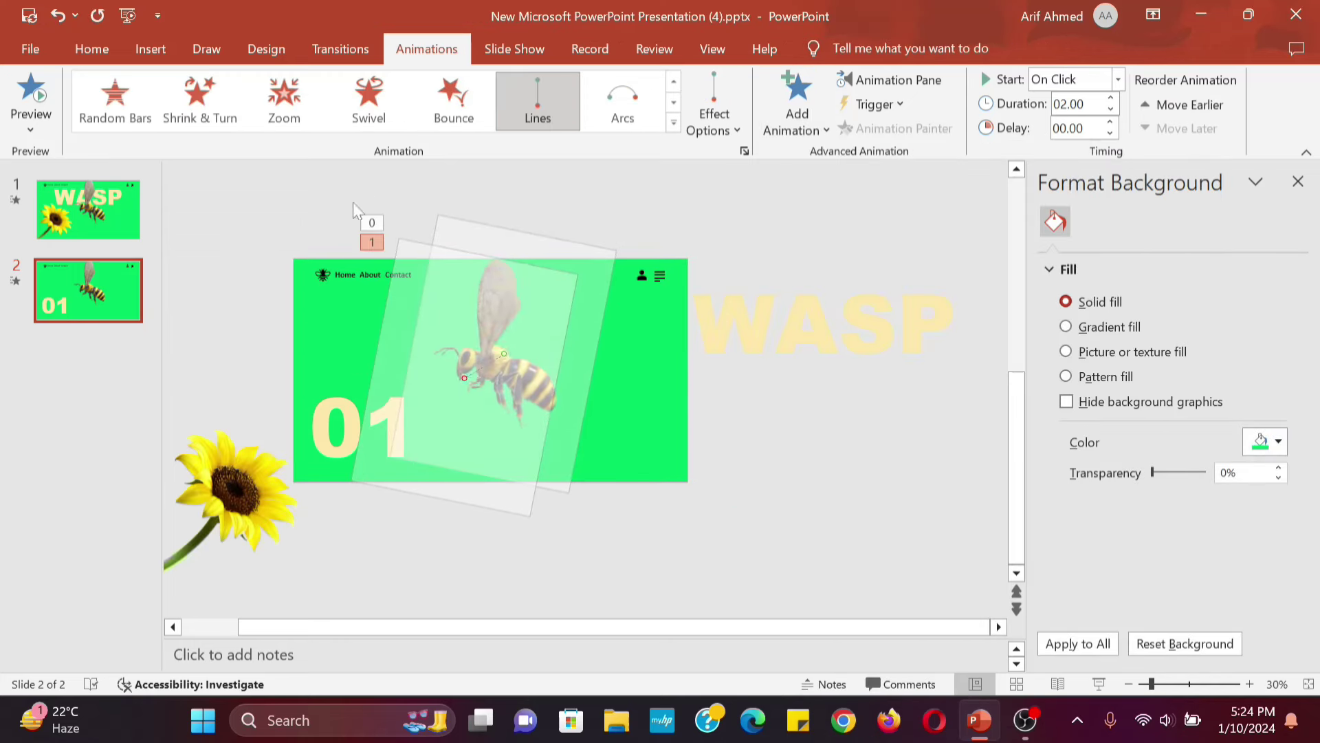
left_click(1118, 79)
left_click(1068, 110)
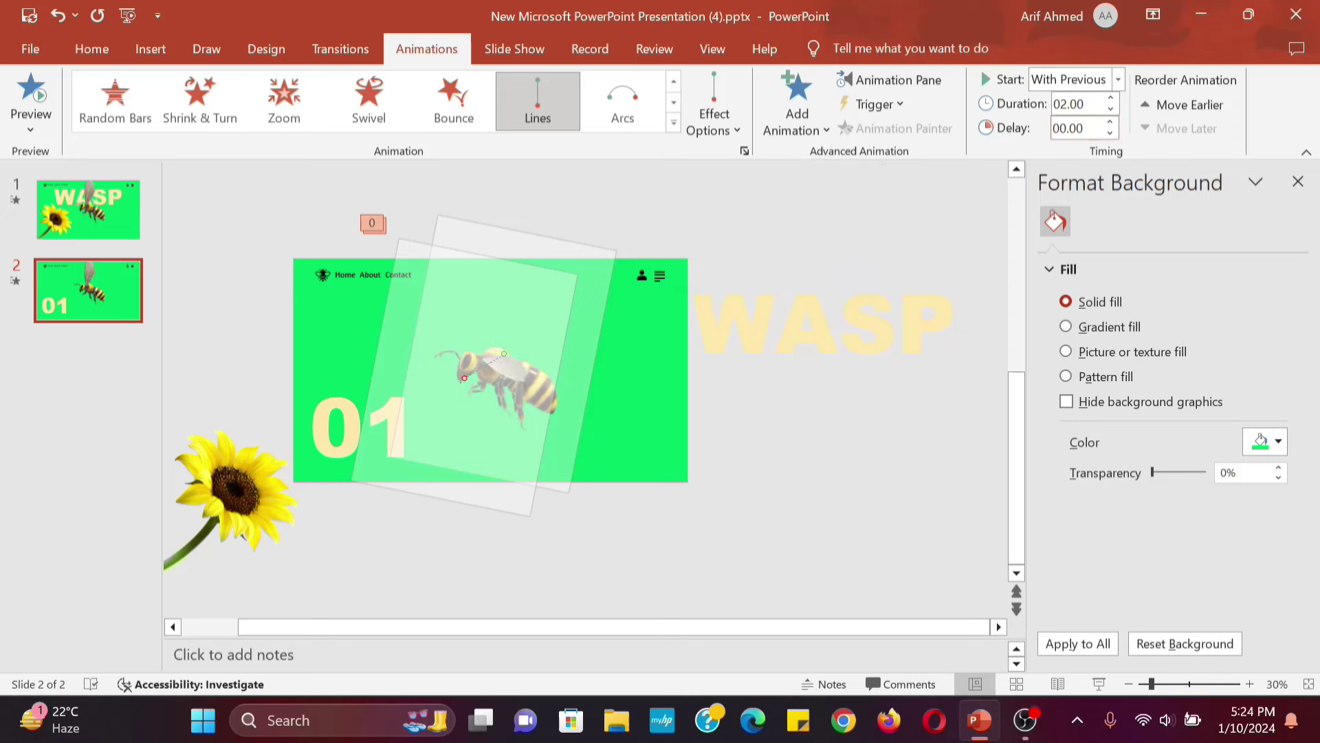
left_click(34, 89)
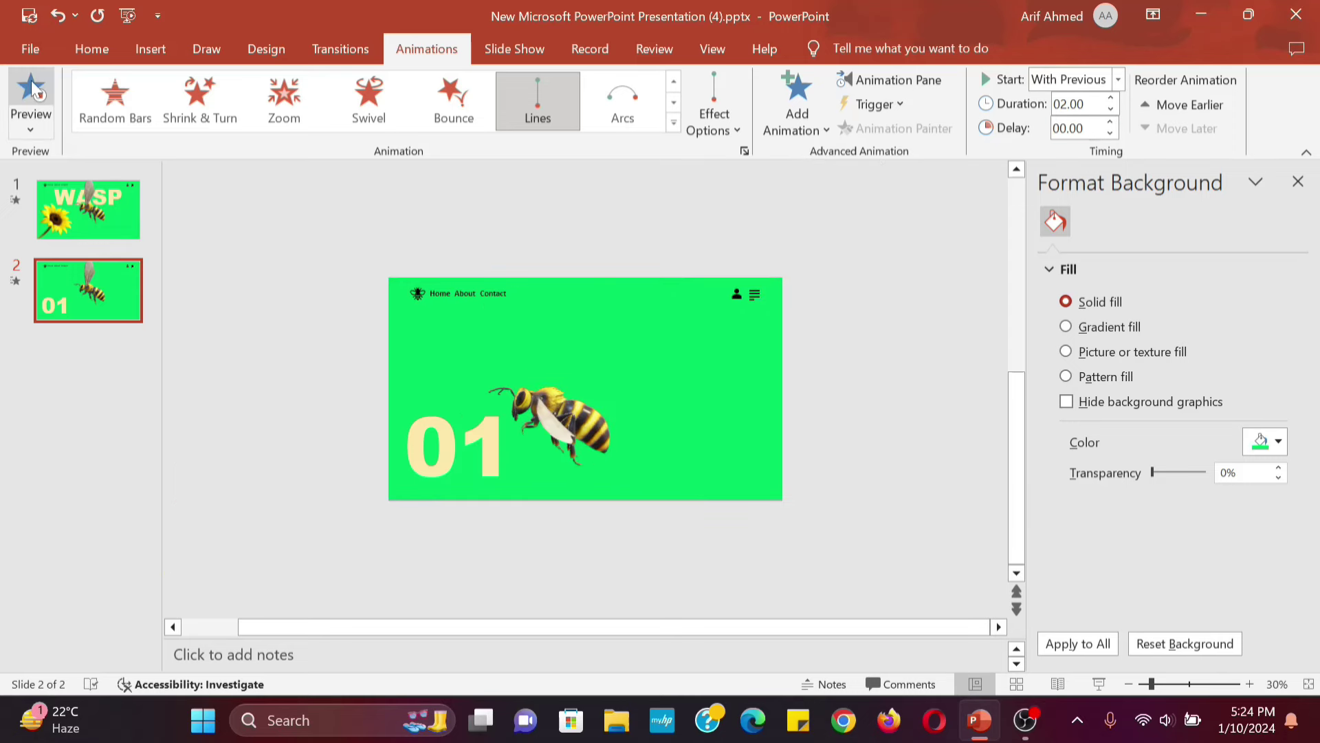
left_click(33, 88)
Make the 01 fly in from the left, starting With Previous, and preview again
left_click(357, 426)
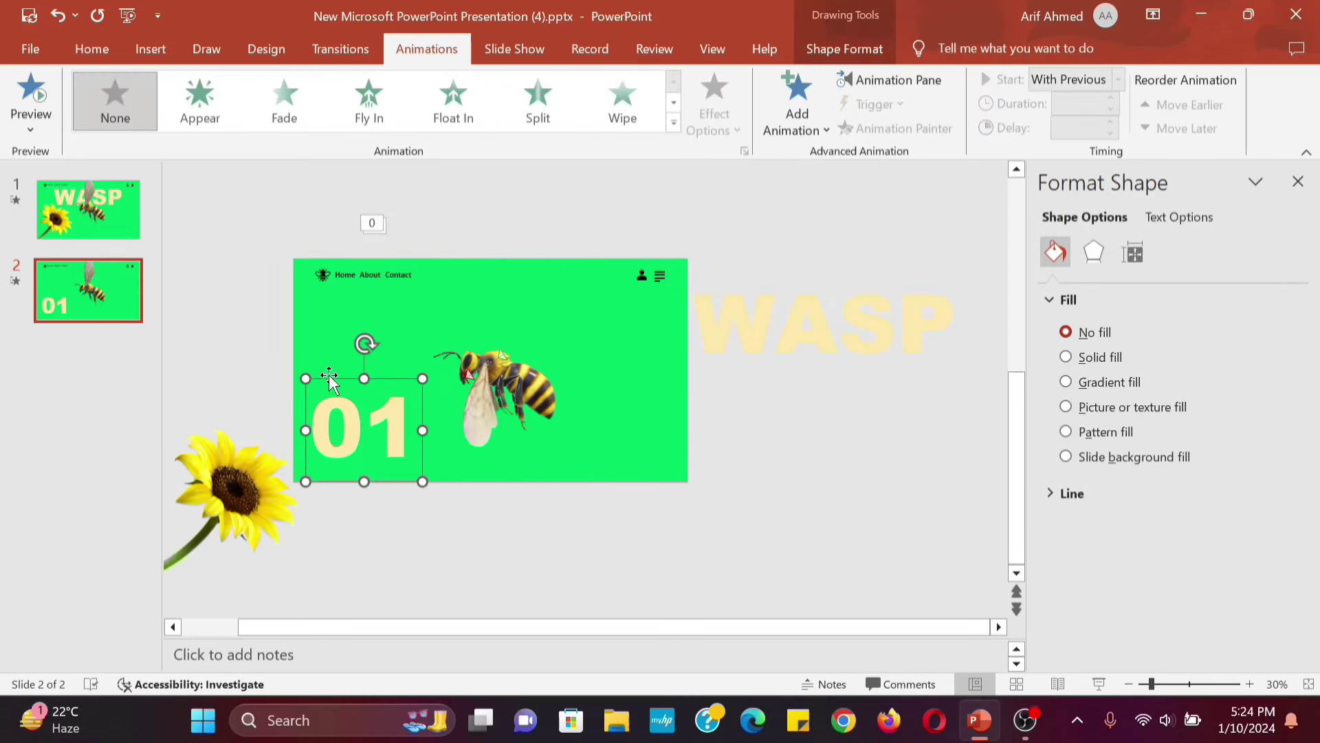
left_click(368, 99)
left_click(714, 103)
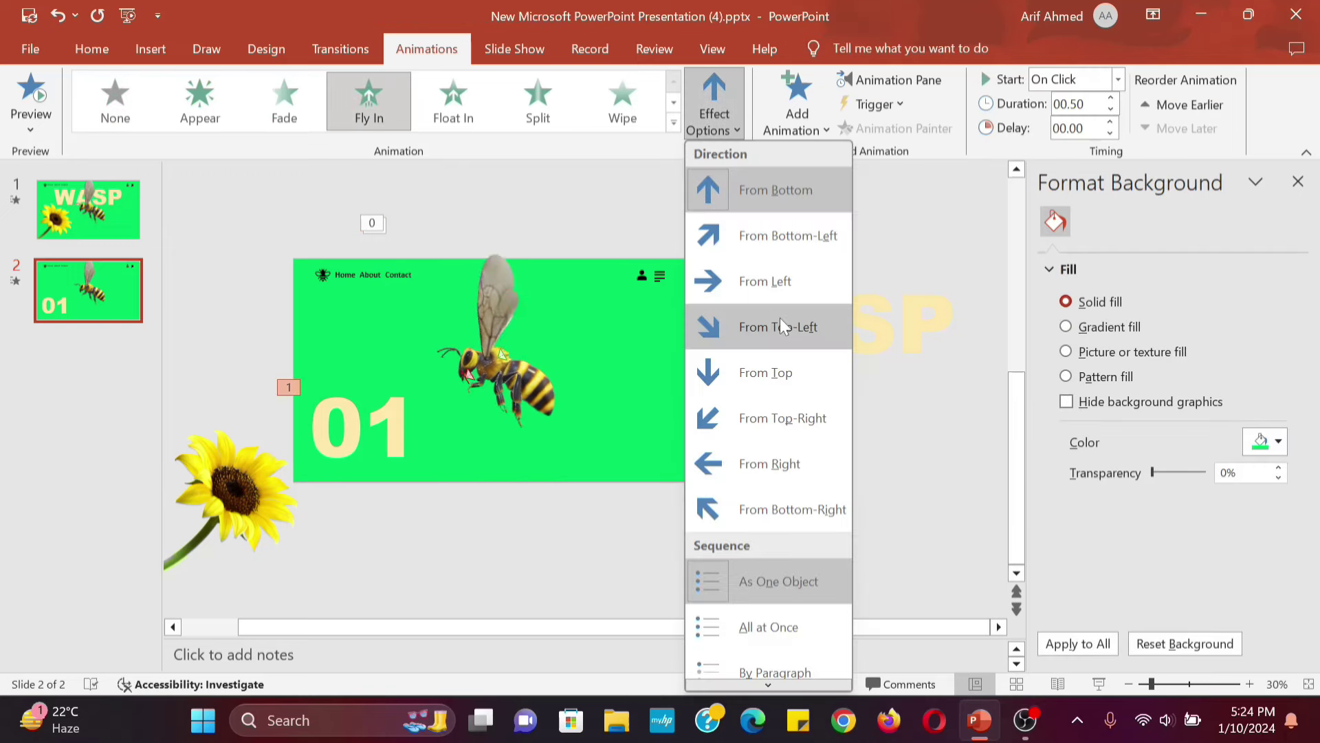
left_click(780, 320)
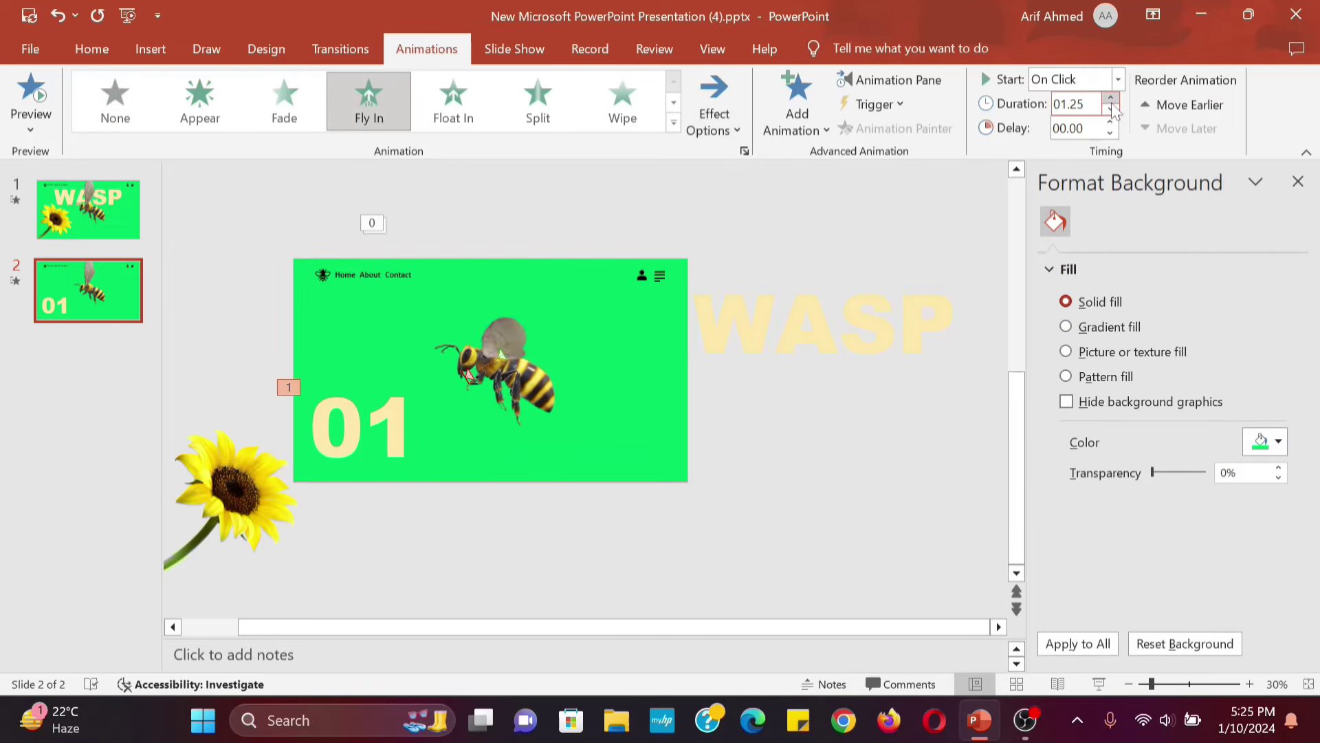
left_click(1118, 79)
left_click(1059, 100)
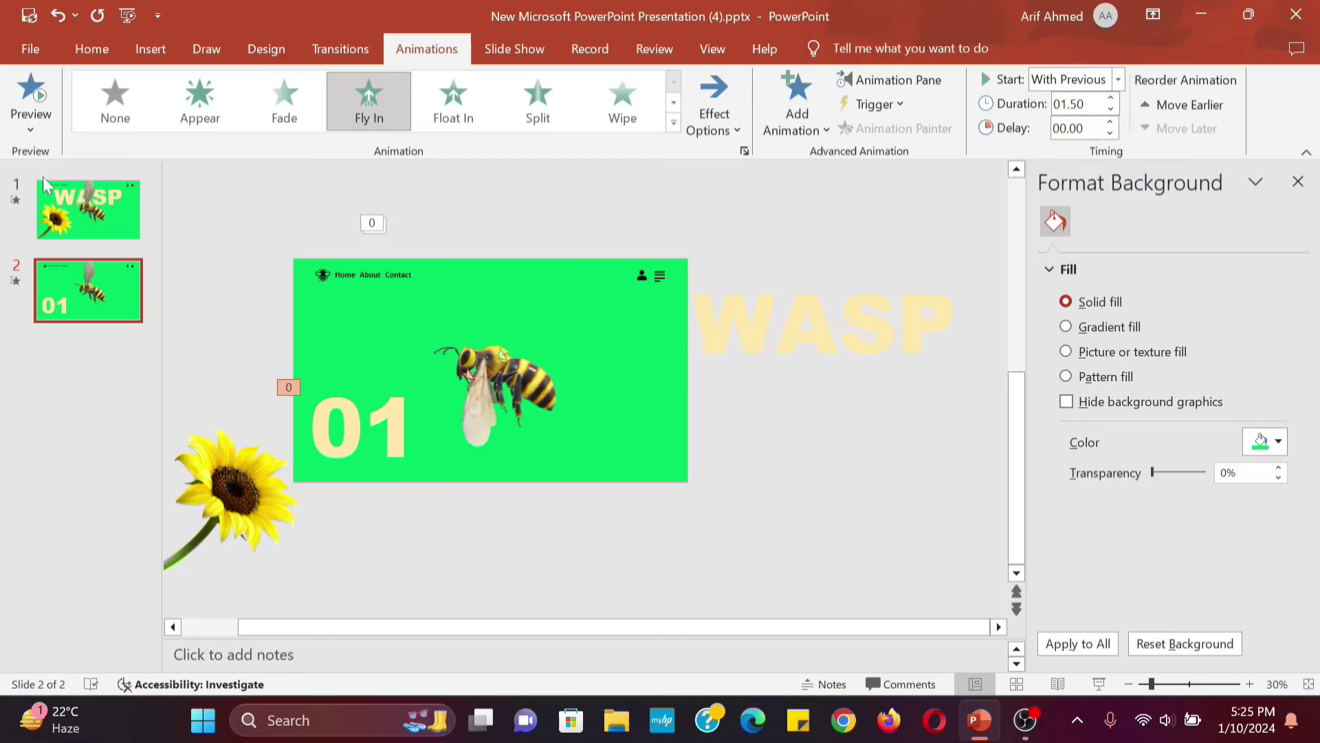
left_click(31, 93)
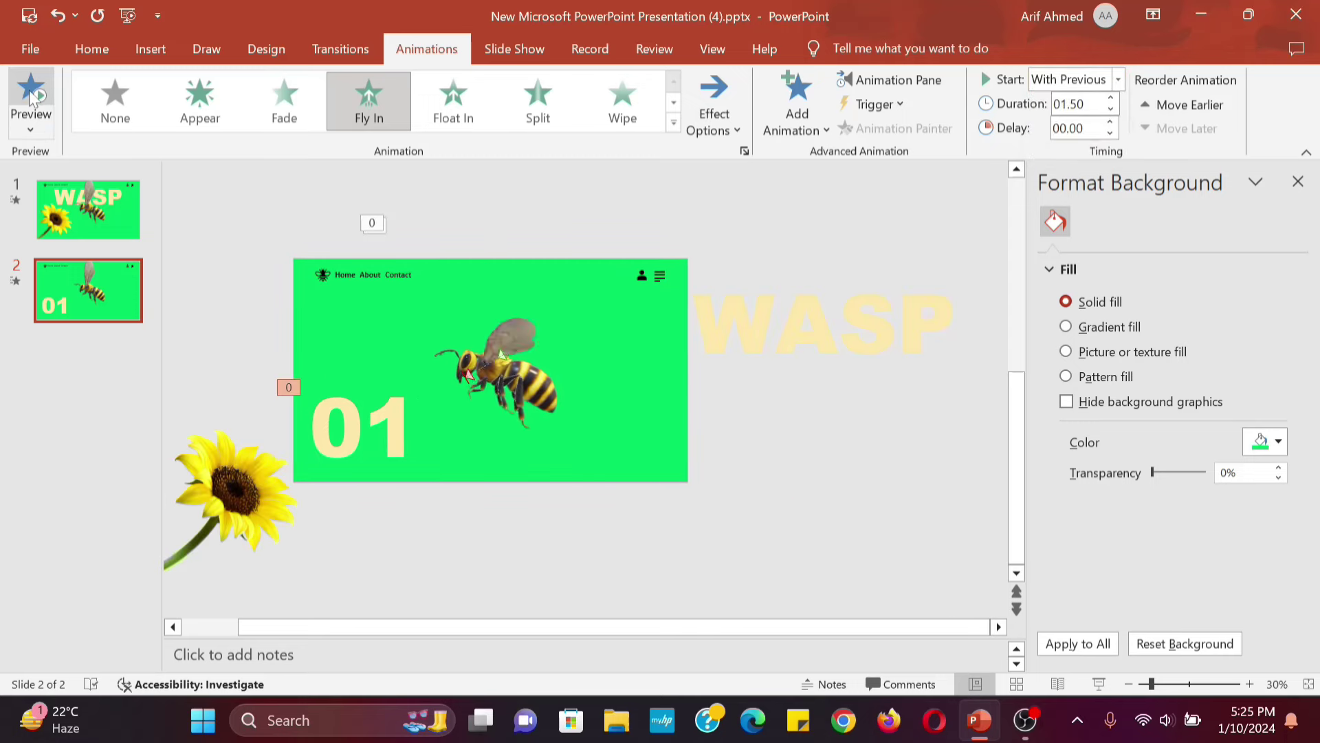
Copy the Home text box beside the bee as an enlarged 'Heading' on one line
left_click(151, 55)
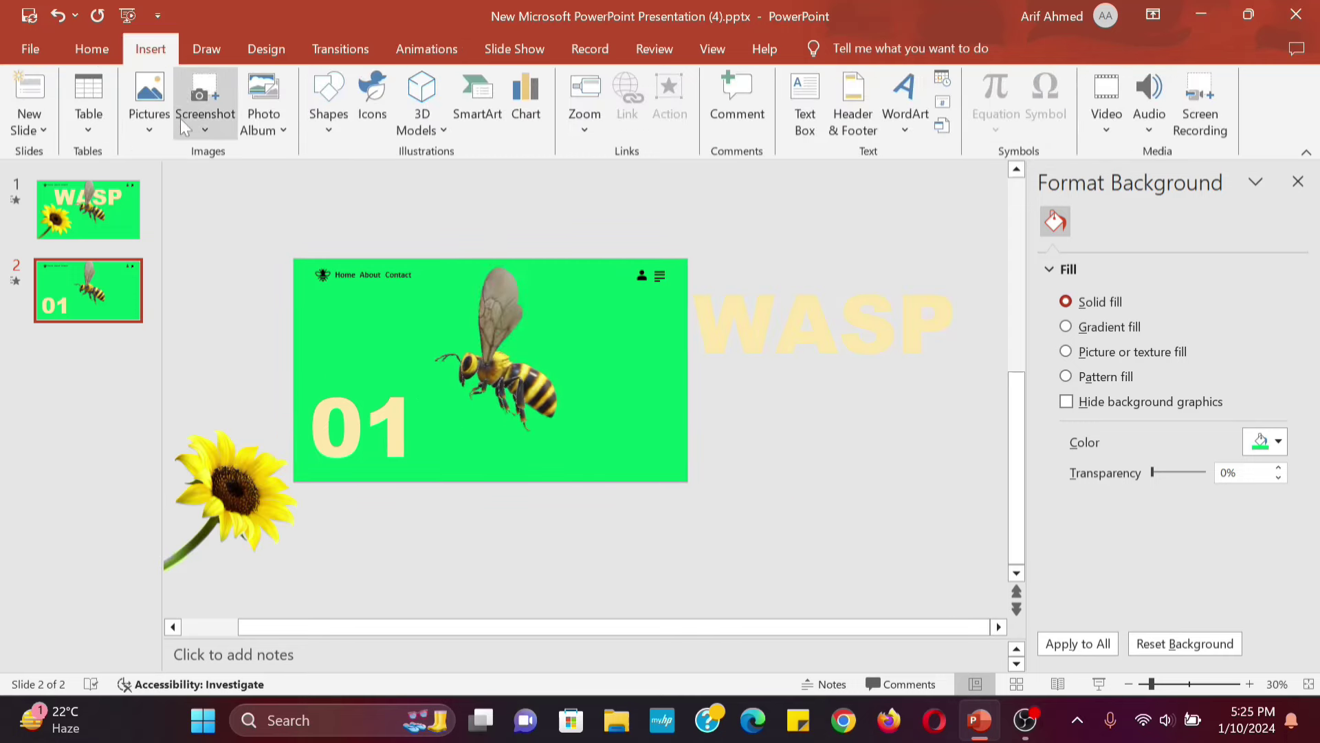
left_click(343, 272)
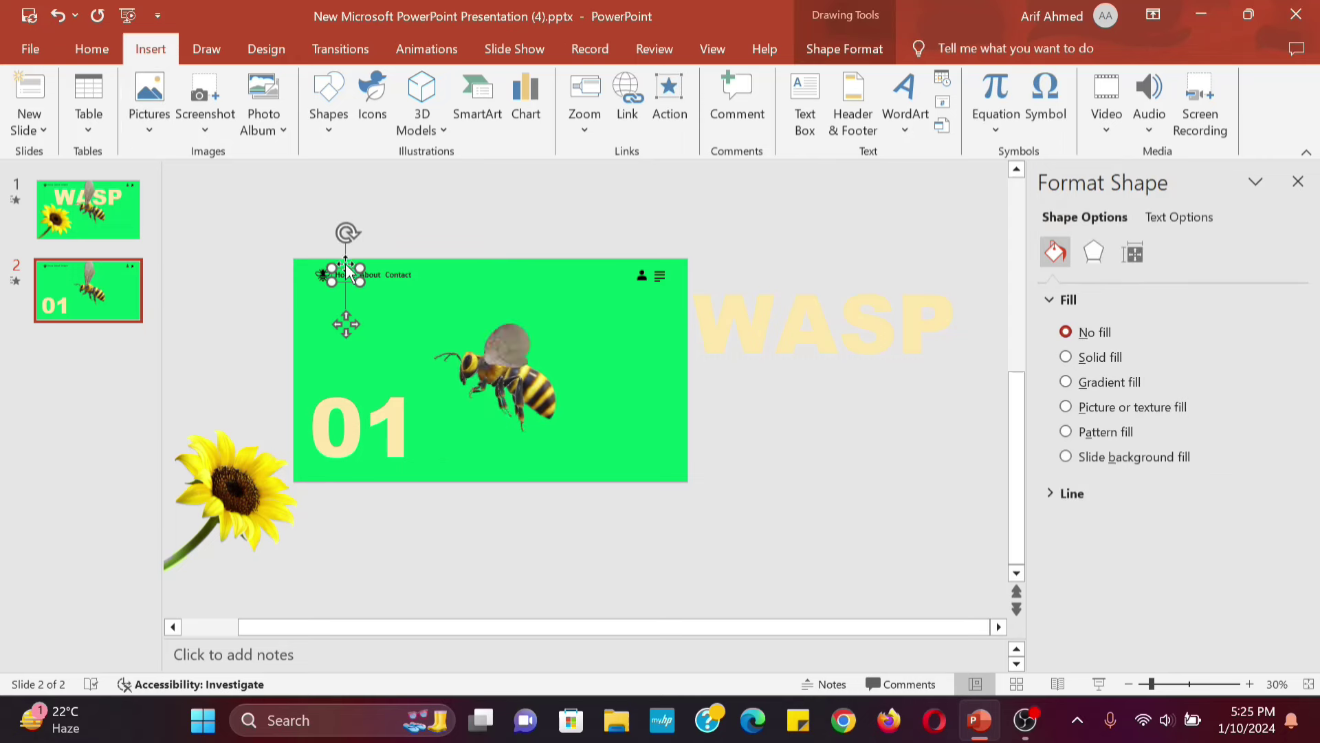
left_click_drag(344, 272, 596, 365)
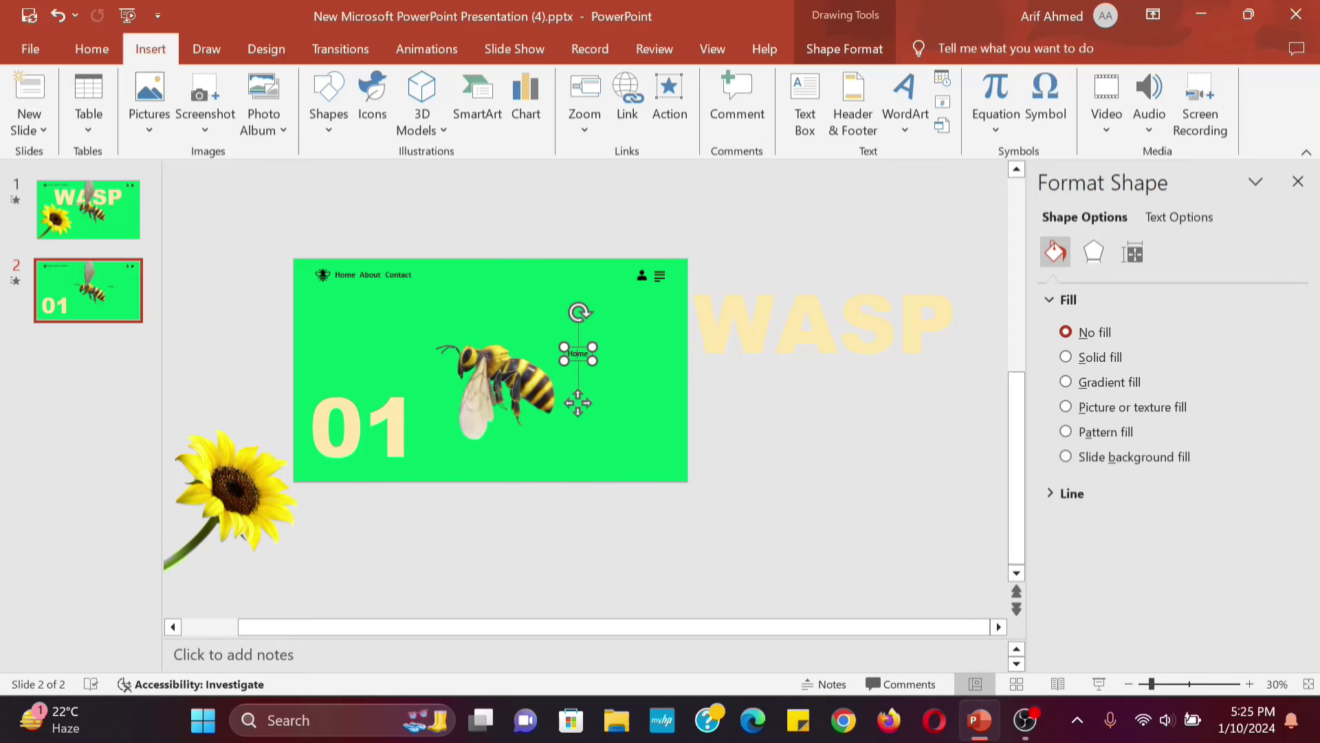
type("Heading")
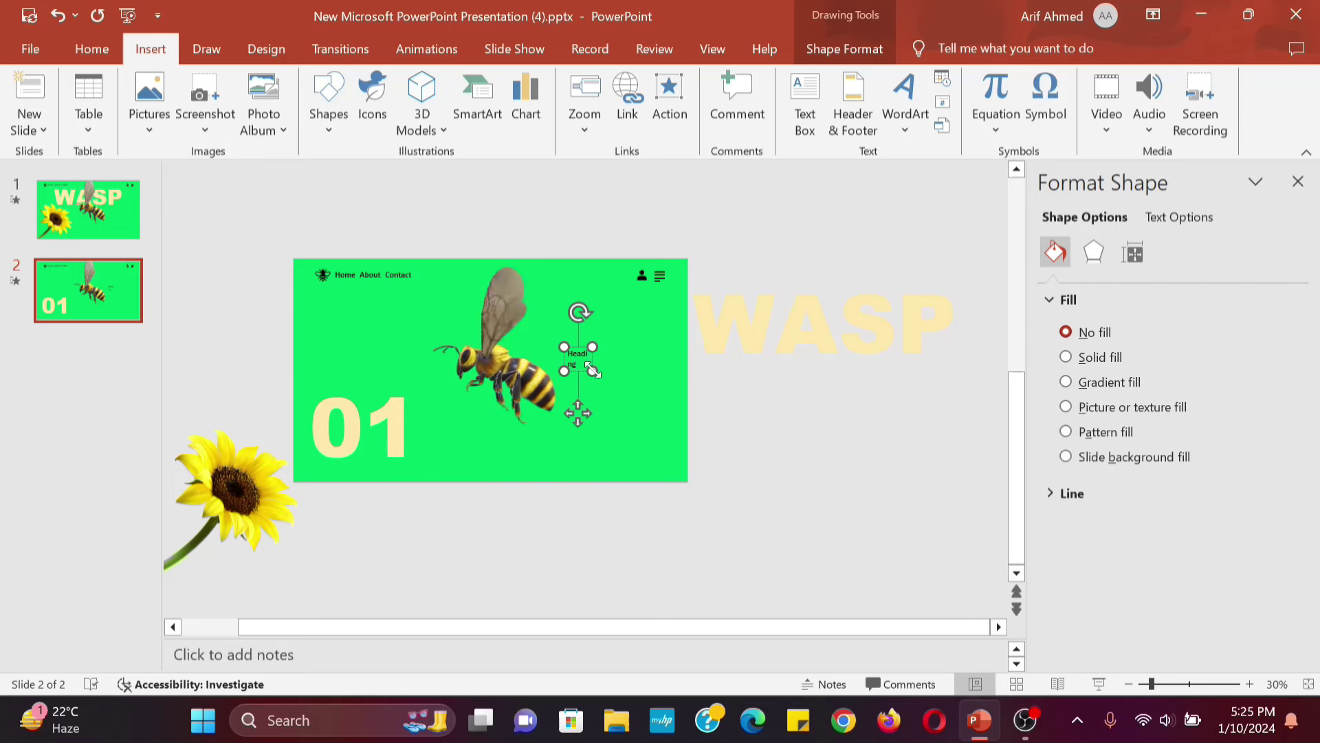
left_click_drag(592, 369, 666, 366)
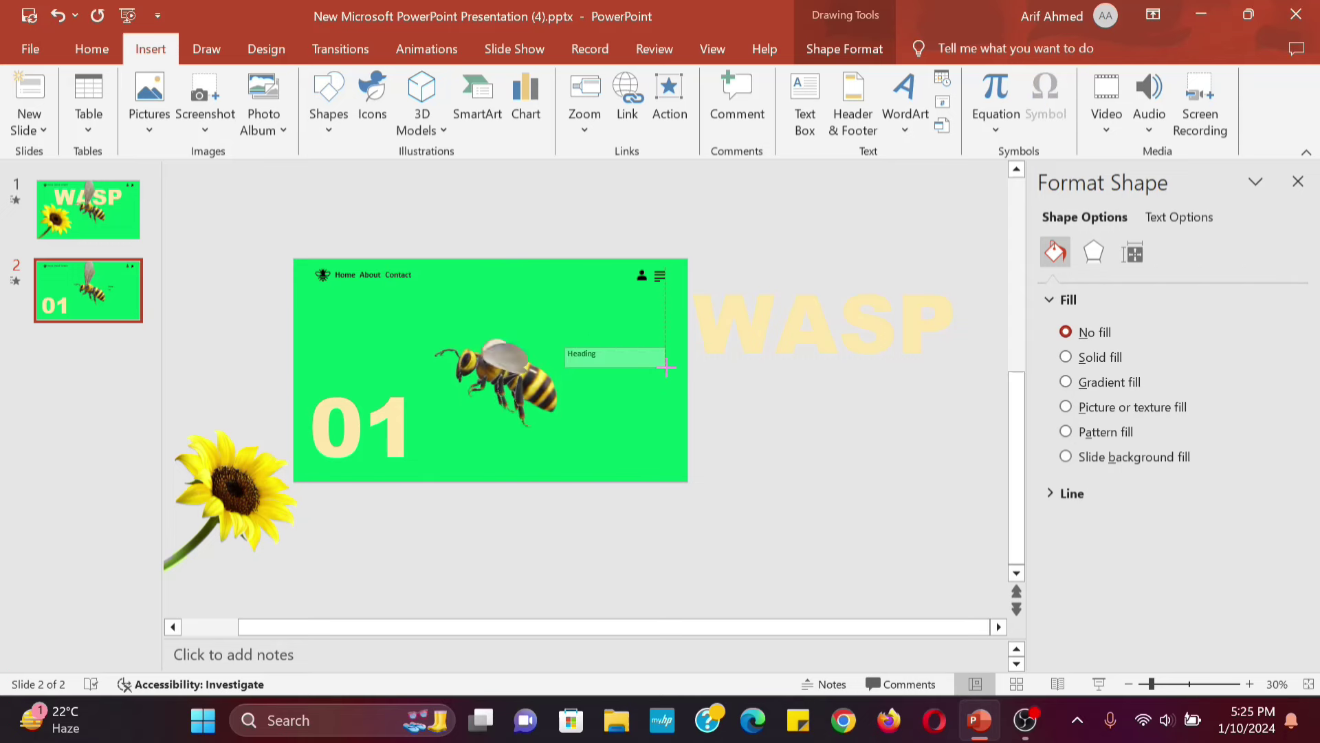
left_click_drag(666, 366, 666, 367)
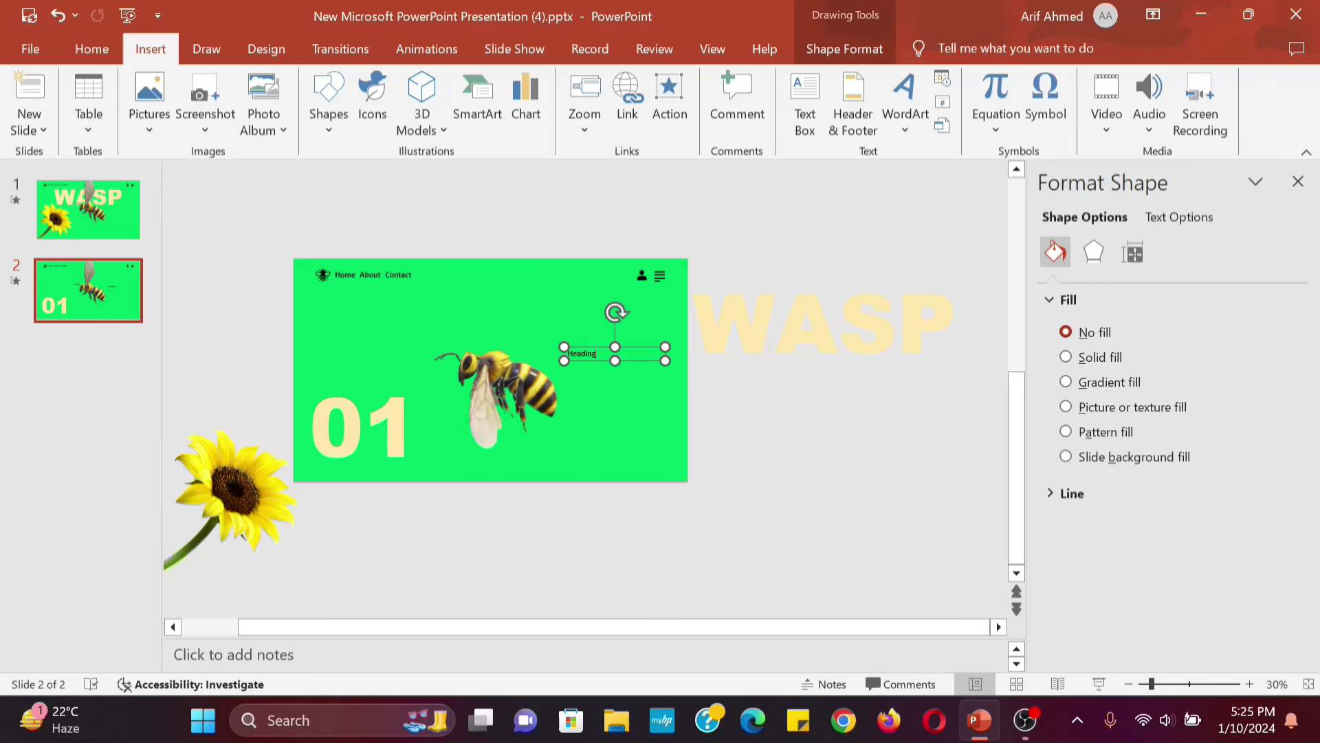
key("ctrl+bracketright")
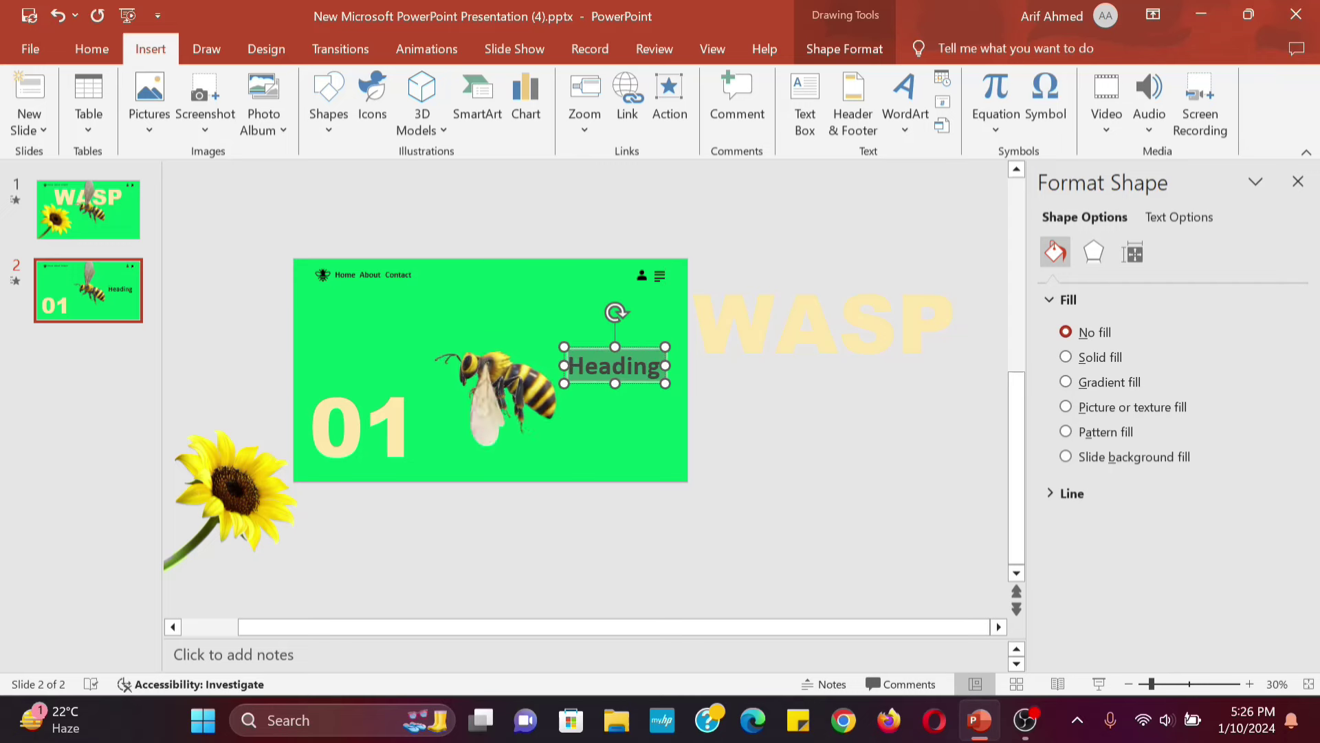
left_click(596, 398)
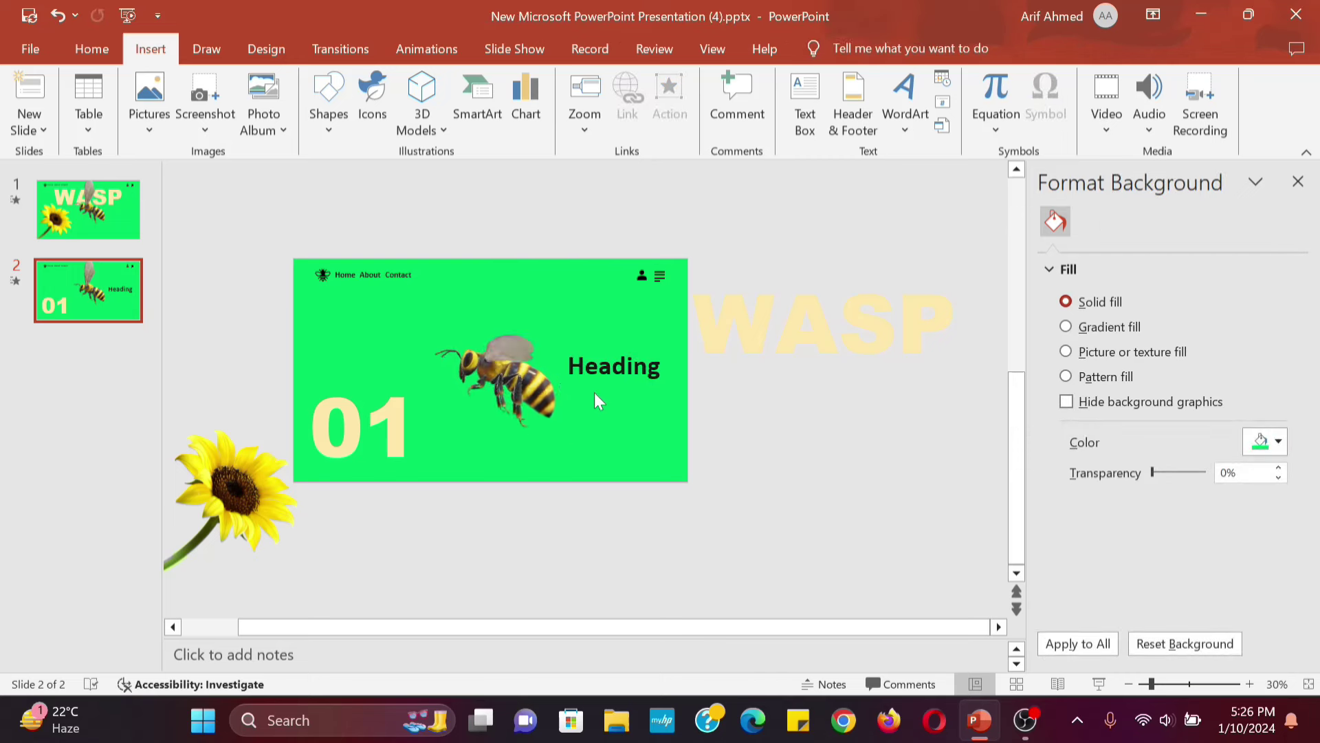
left_click(592, 389)
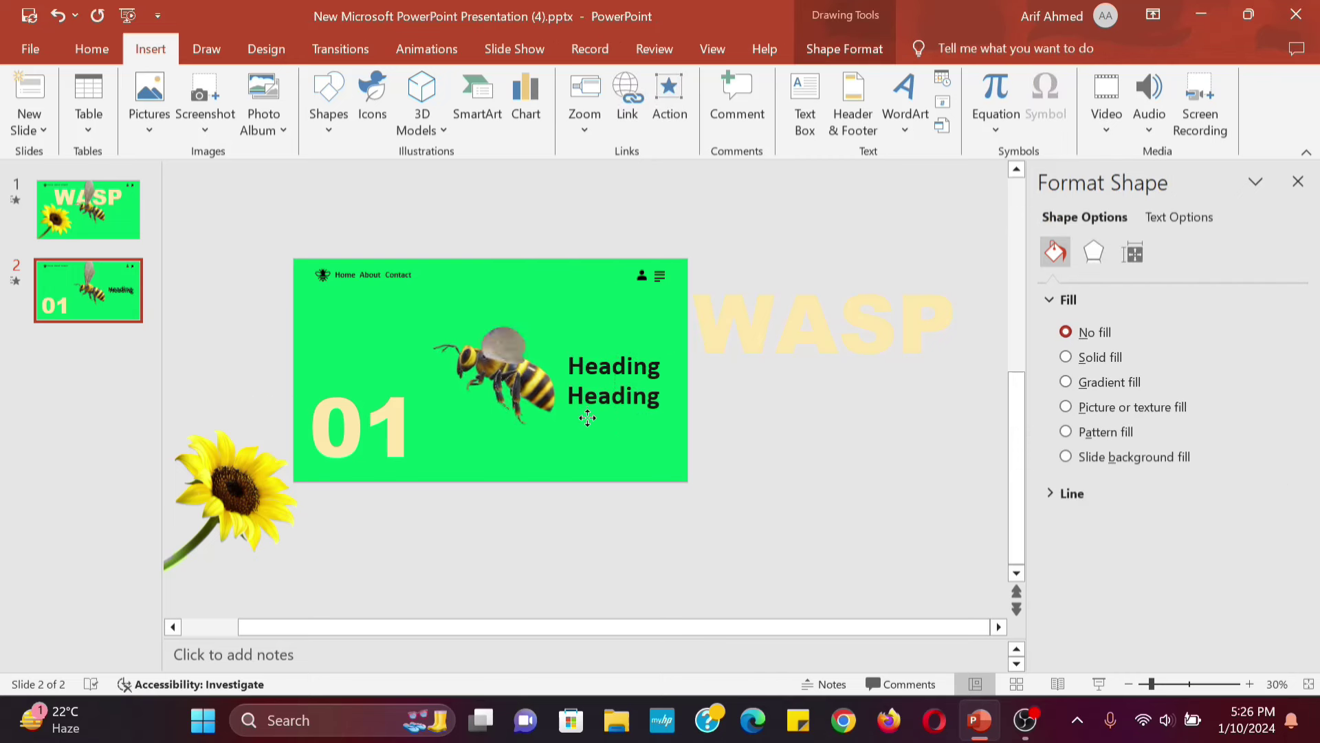
Add a small-size Lorem ipsum paragraph in a box beneath the Heading
left_click_drag(587, 417, 590, 412)
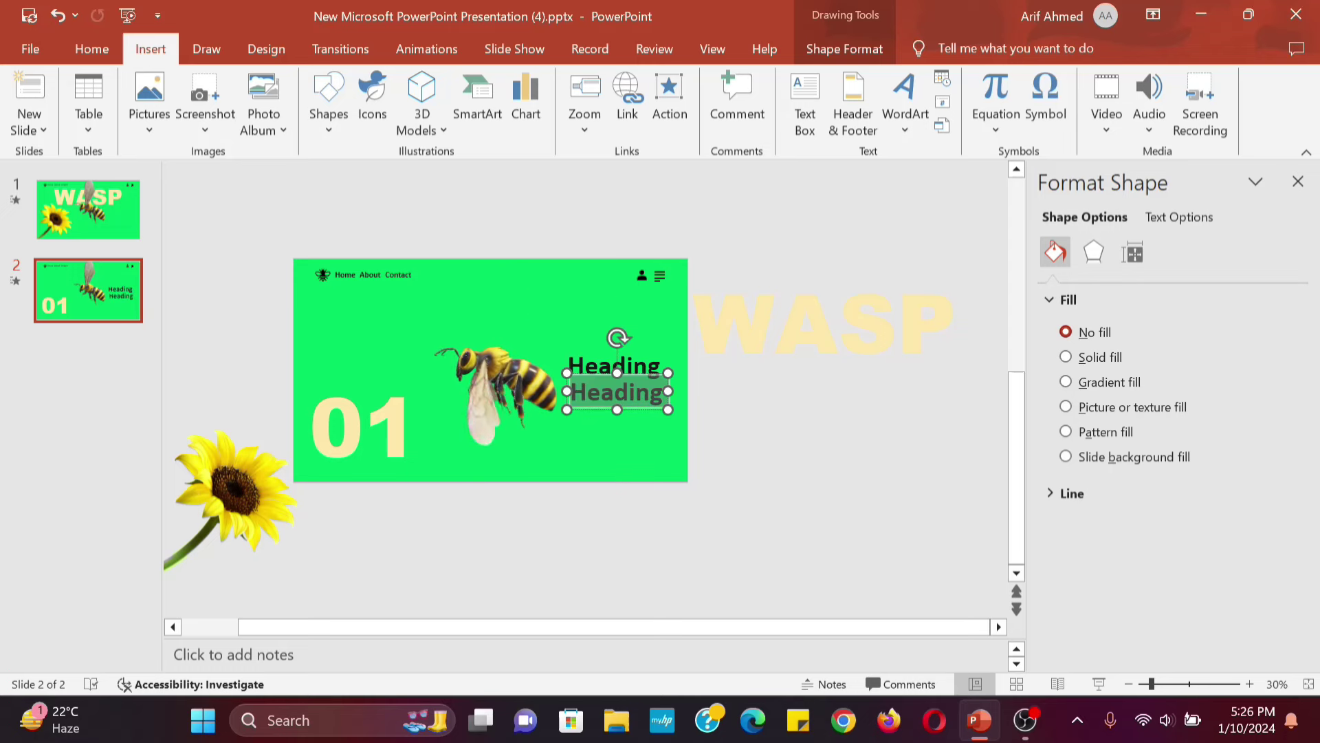
key("ctrl+z")
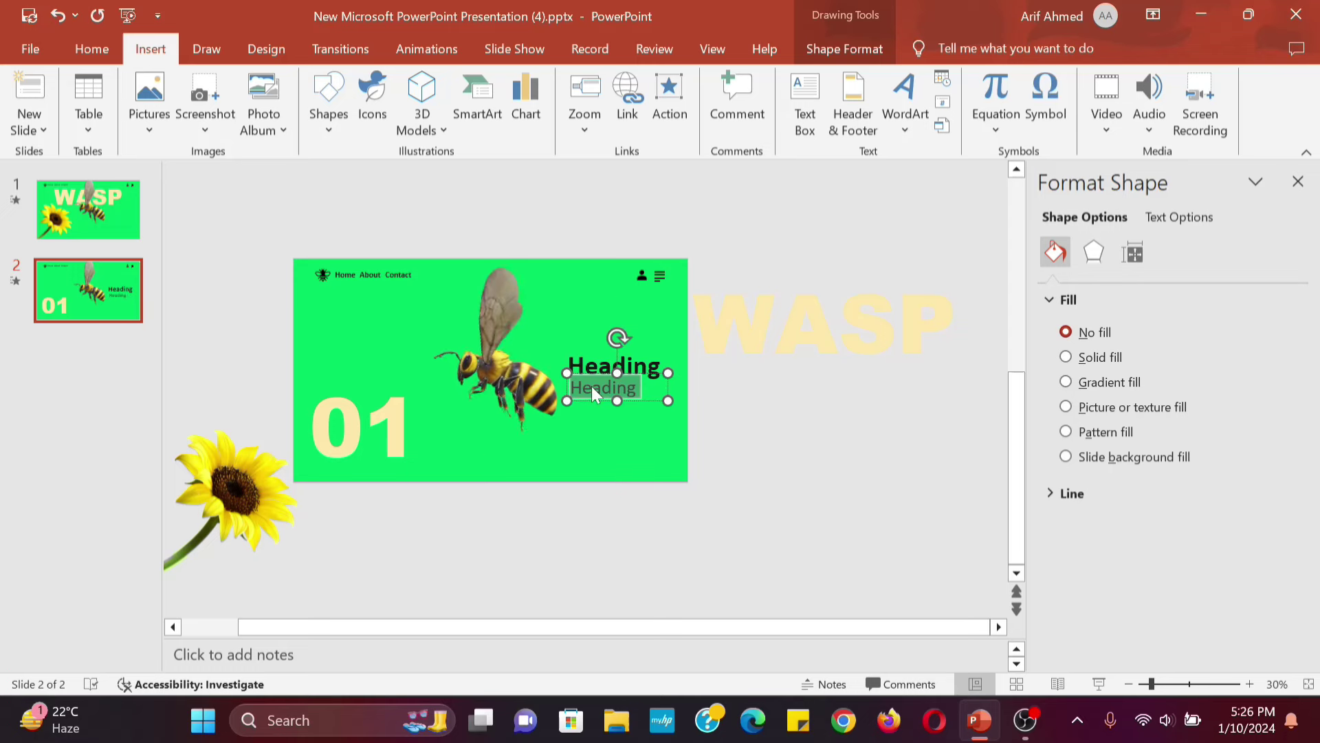
key("ctrl+v")
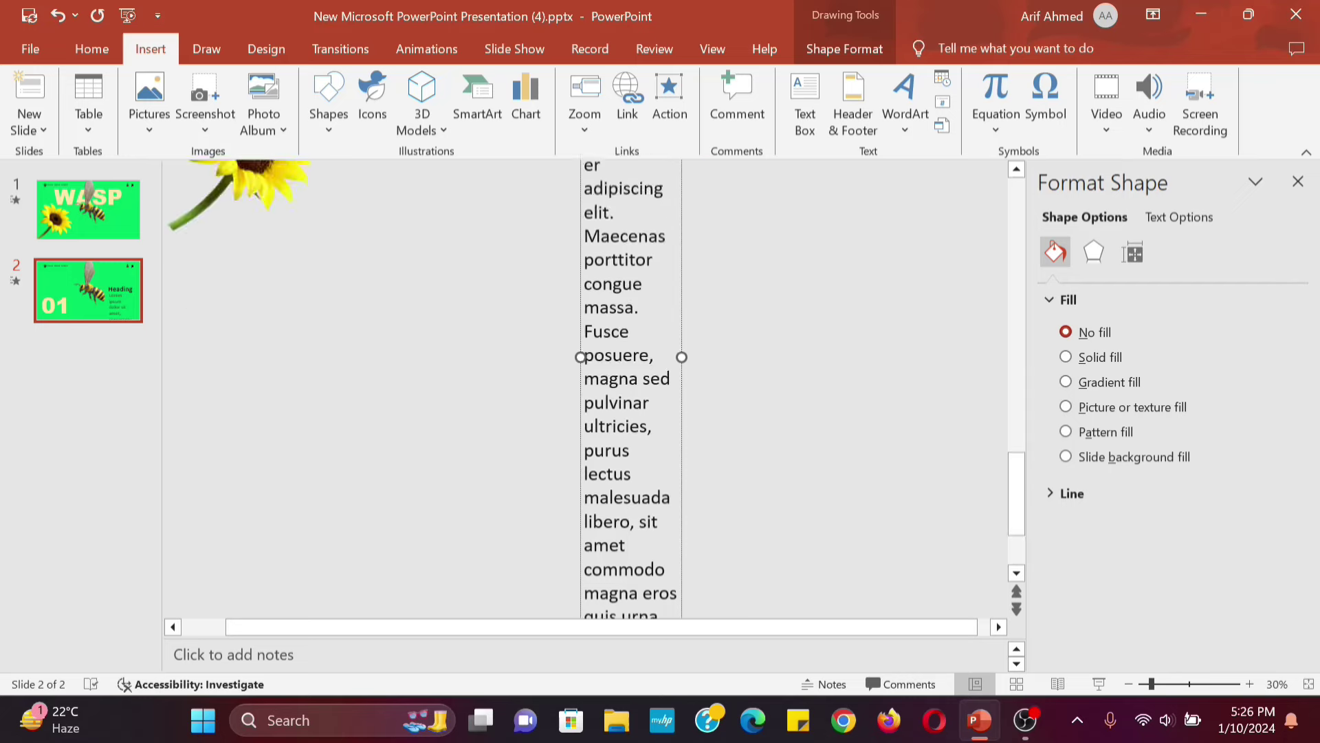
key("ctrl+a")
key("ctrl+shift+less")
key("ctrl+shift+less")
key("ctrl+shift+less")
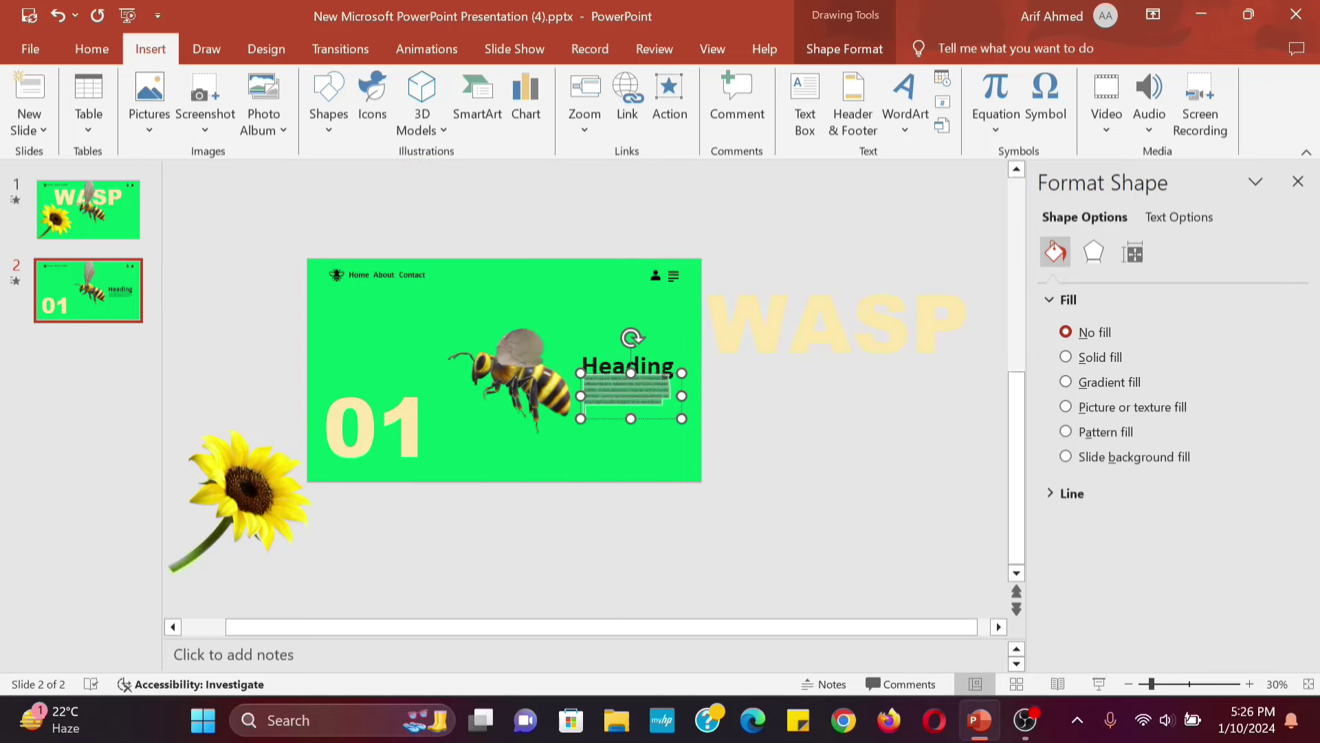
left_click_drag(630, 419, 611, 455)
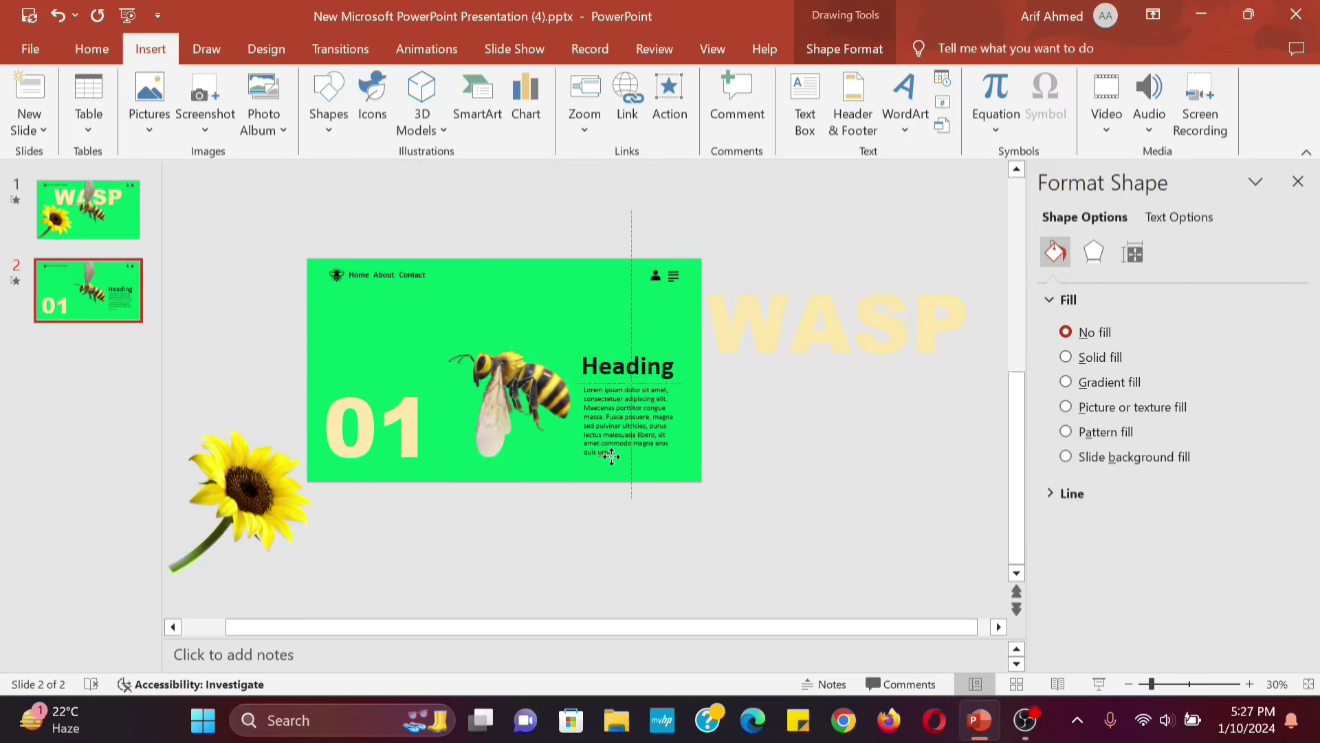
left_click(628, 366)
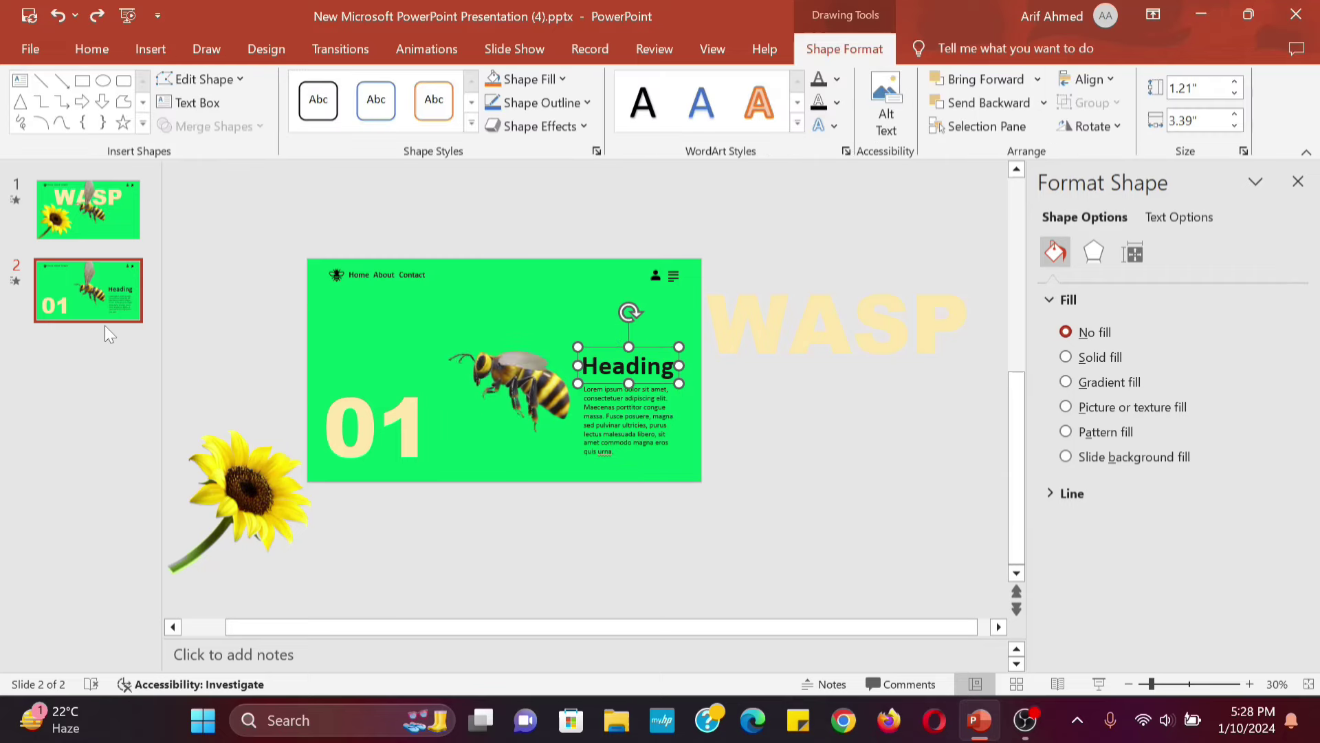
Insert the leaf-branch picture from this device
left_click(151, 54)
left_click(158, 130)
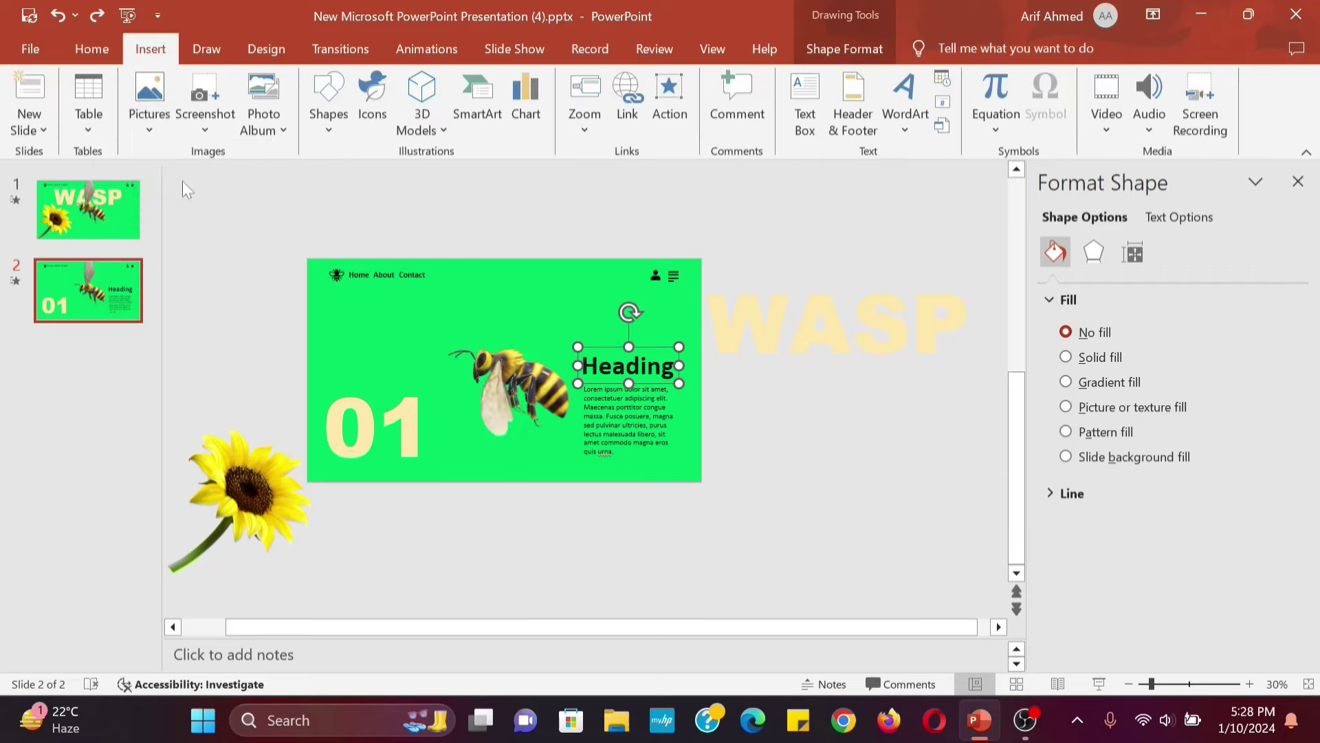
left_click(183, 180)
left_click(271, 186)
left_click(472, 468)
Tilt the leaf-branch picture, then duplicate slide 2 as a new slide 3
mouse_move(498, 220)
left_mouse_down()
mouse_move(808, 345)
mouse_move(811, 465)
mouse_move(706, 411)
mouse_move(789, 409)
left_mouse_up()
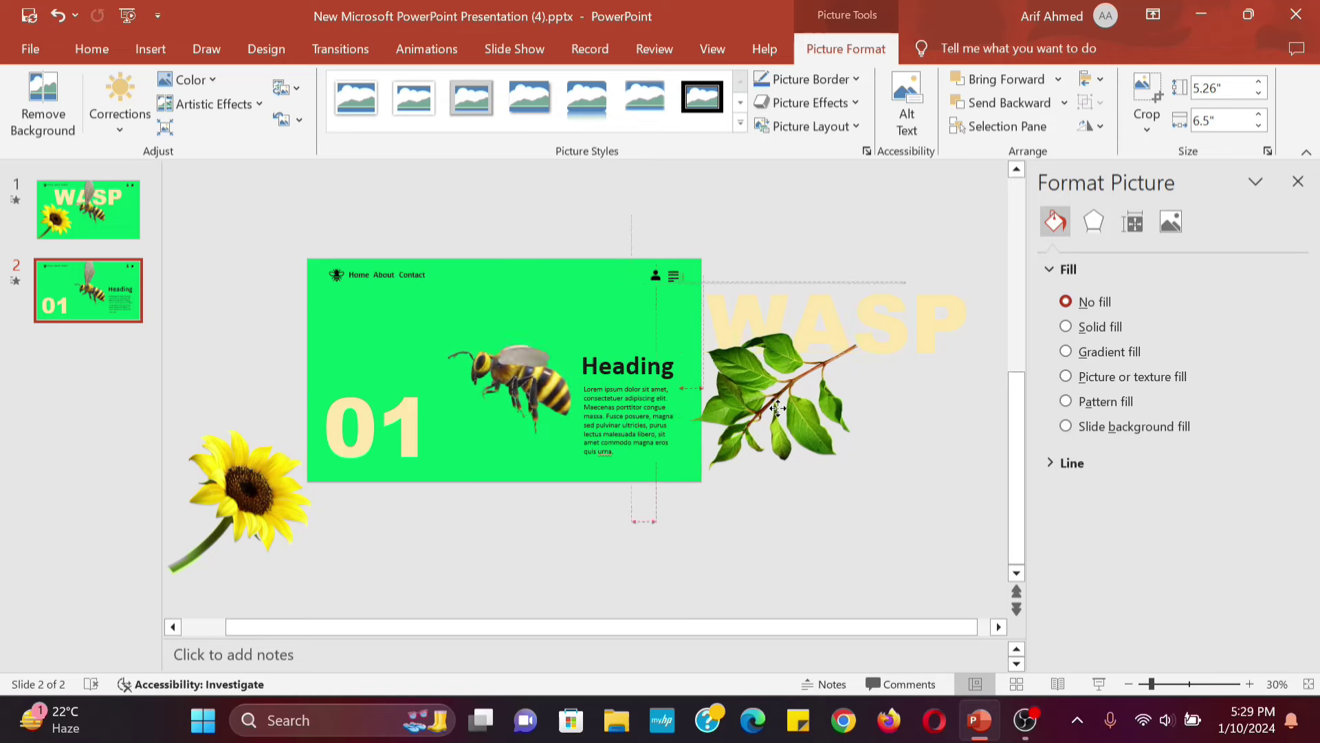
left_click(547, 523)
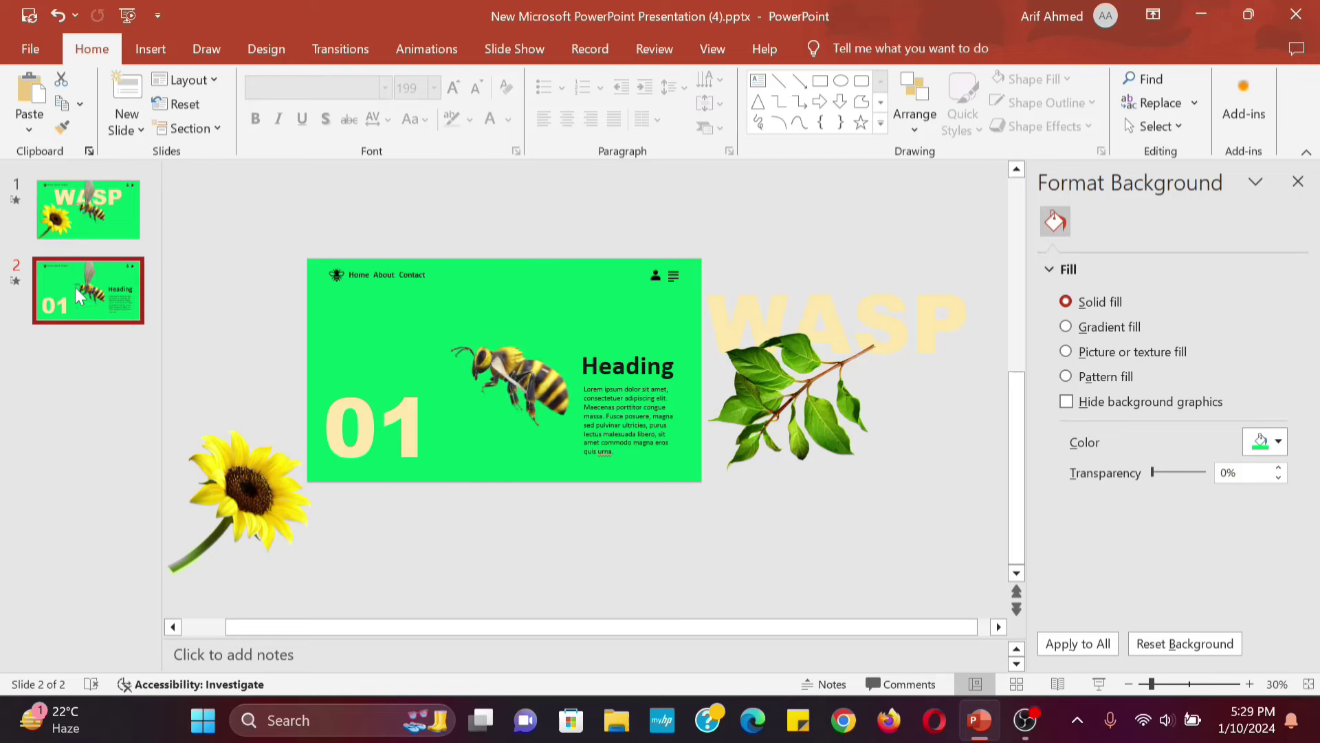
key("ctrl+d")
Change the big number to 02 and move the Heading and body text to the upper left
left_click(430, 430)
type("02")
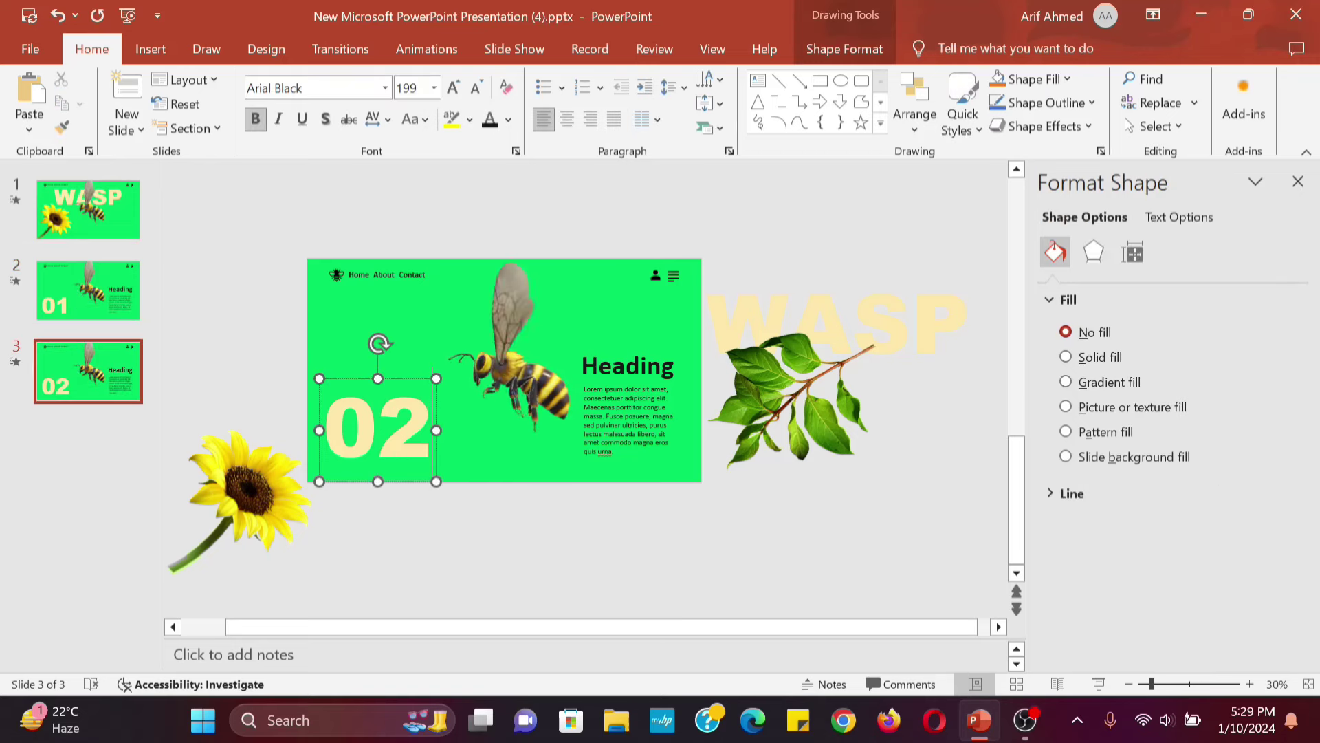
left_click(587, 398)
left_click_drag(599, 348, 350, 279)
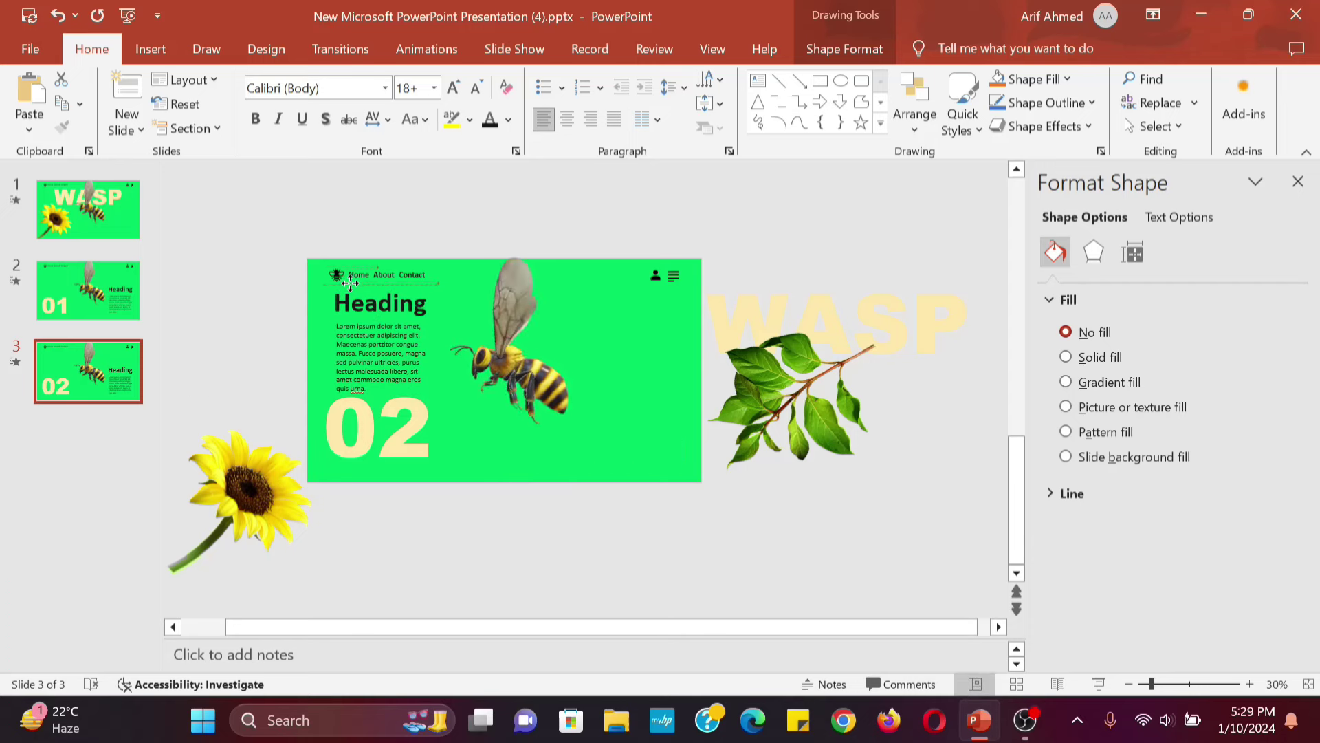
left_click_drag(350, 278, 352, 280)
key("Escape")
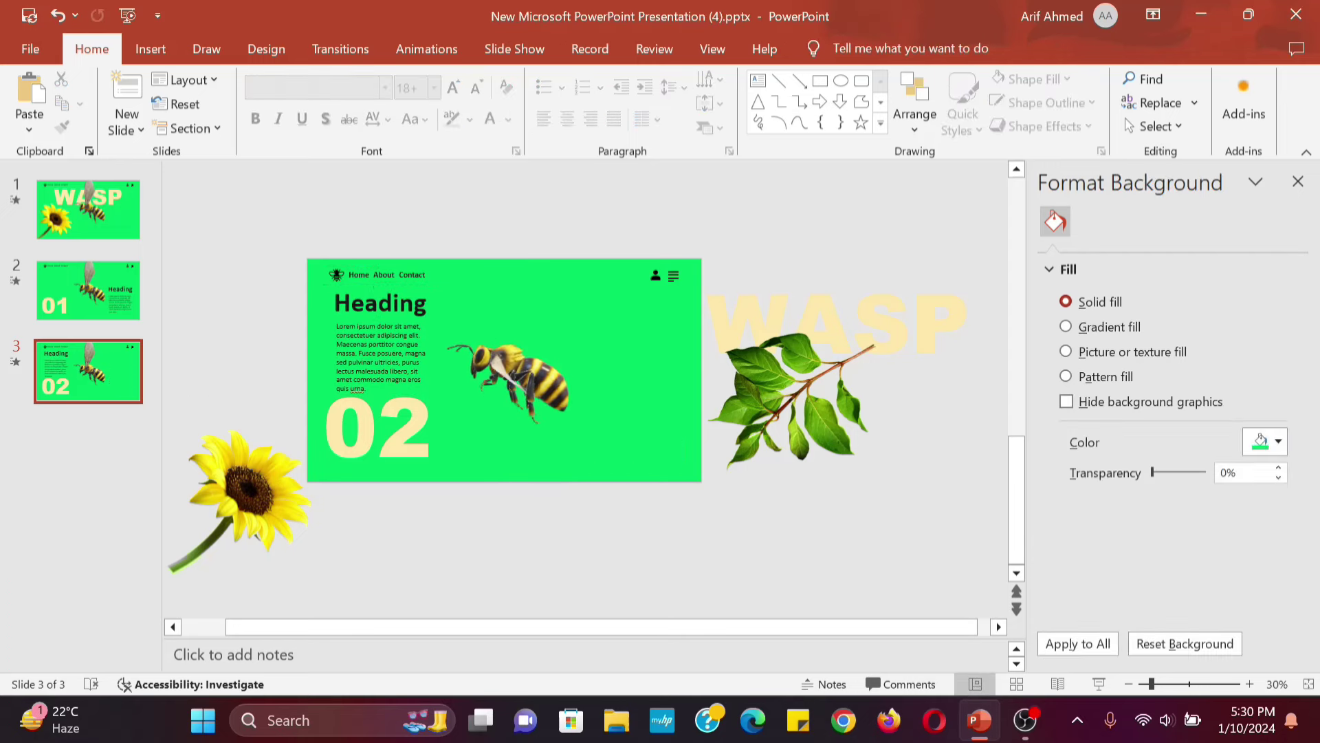
left_click(356, 324)
left_click(349, 283)
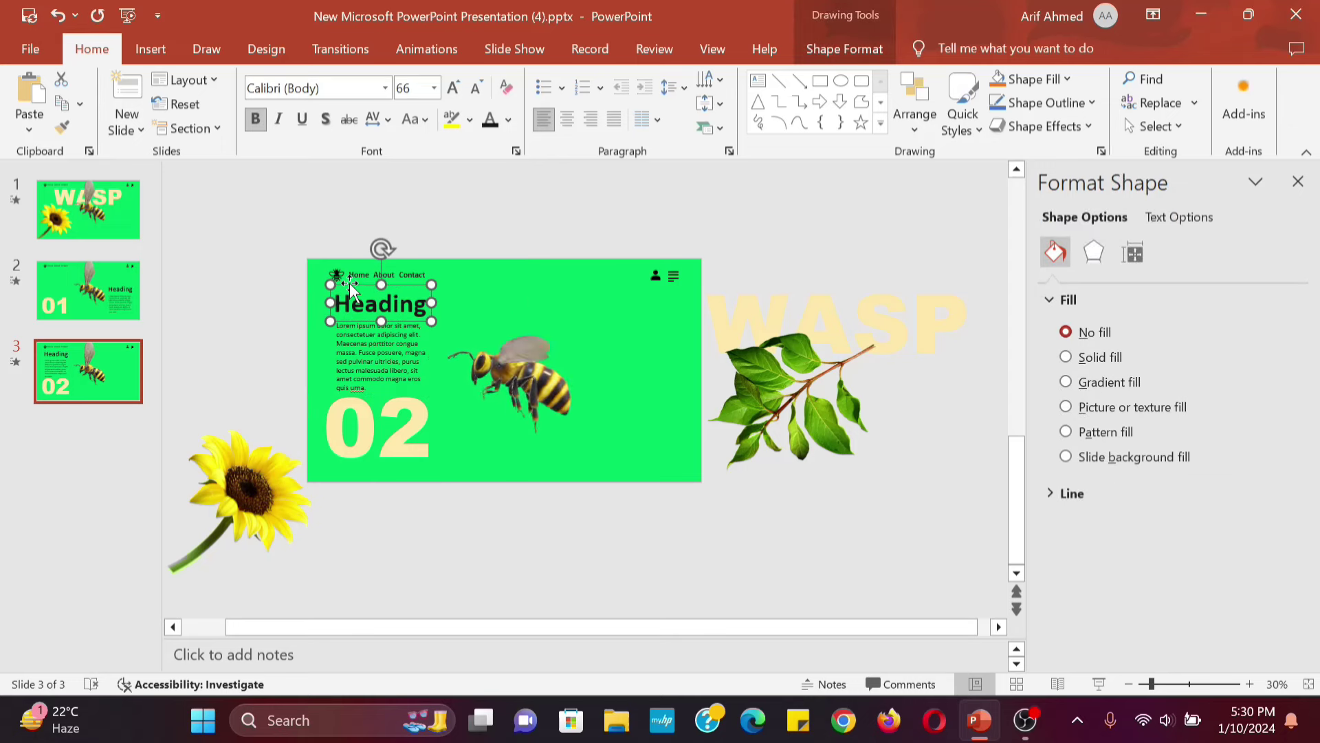
Reposition and shrink the 02, and pull the leaf branch over the slide's right edge
left_click(358, 426)
left_click_drag(357, 426, 331, 390)
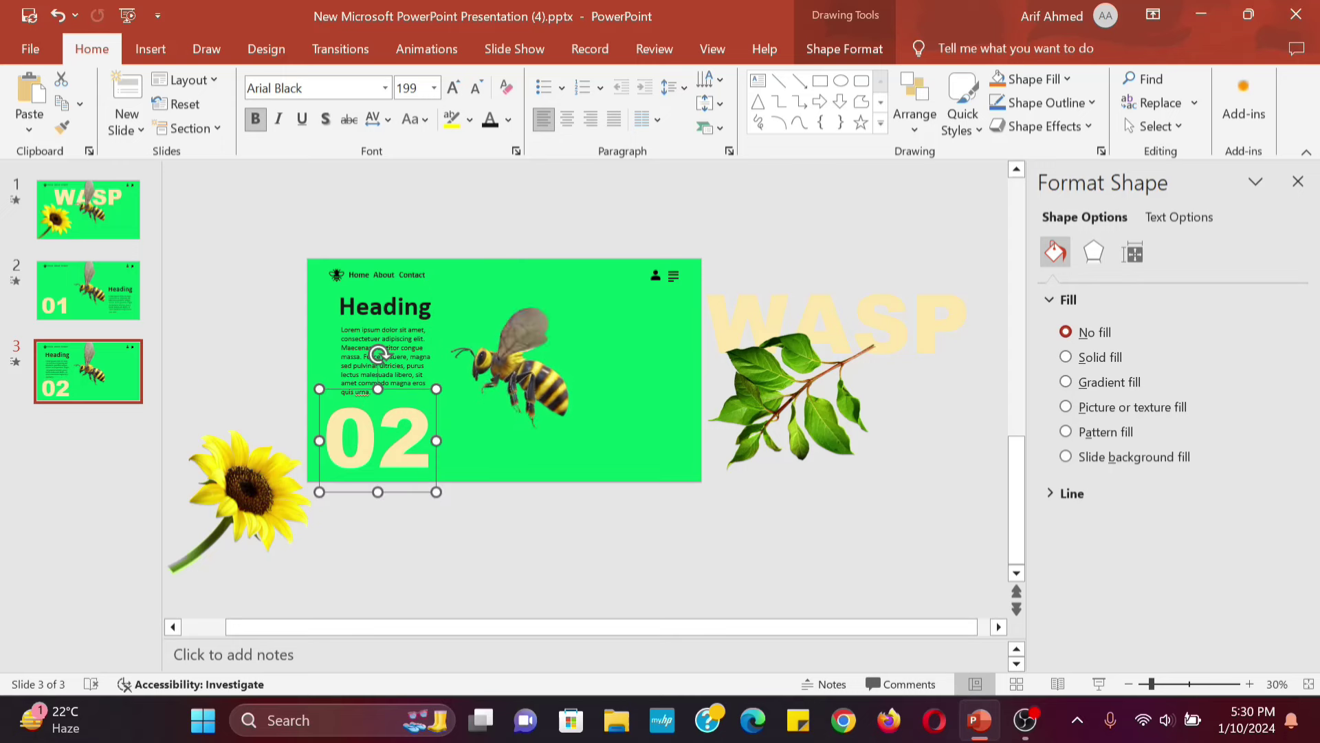
left_click_drag(378, 444, 333, 385)
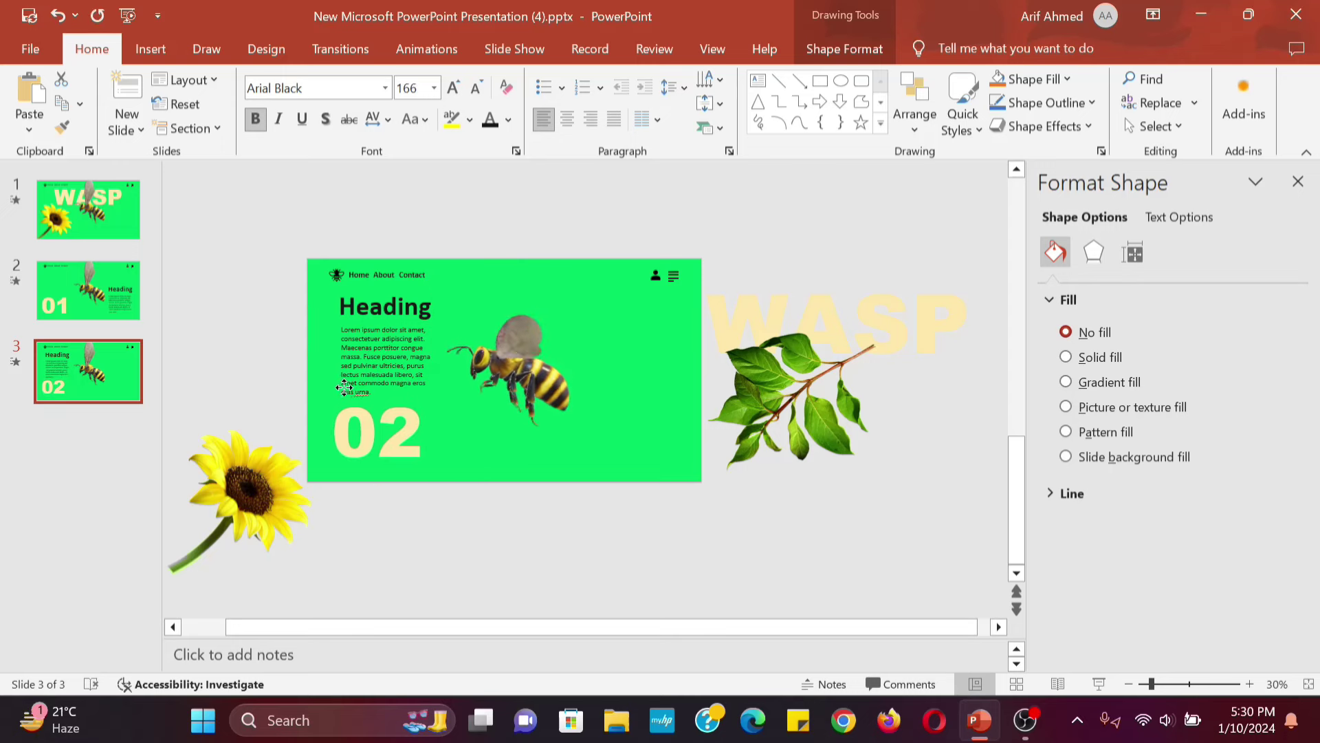
left_click(296, 369)
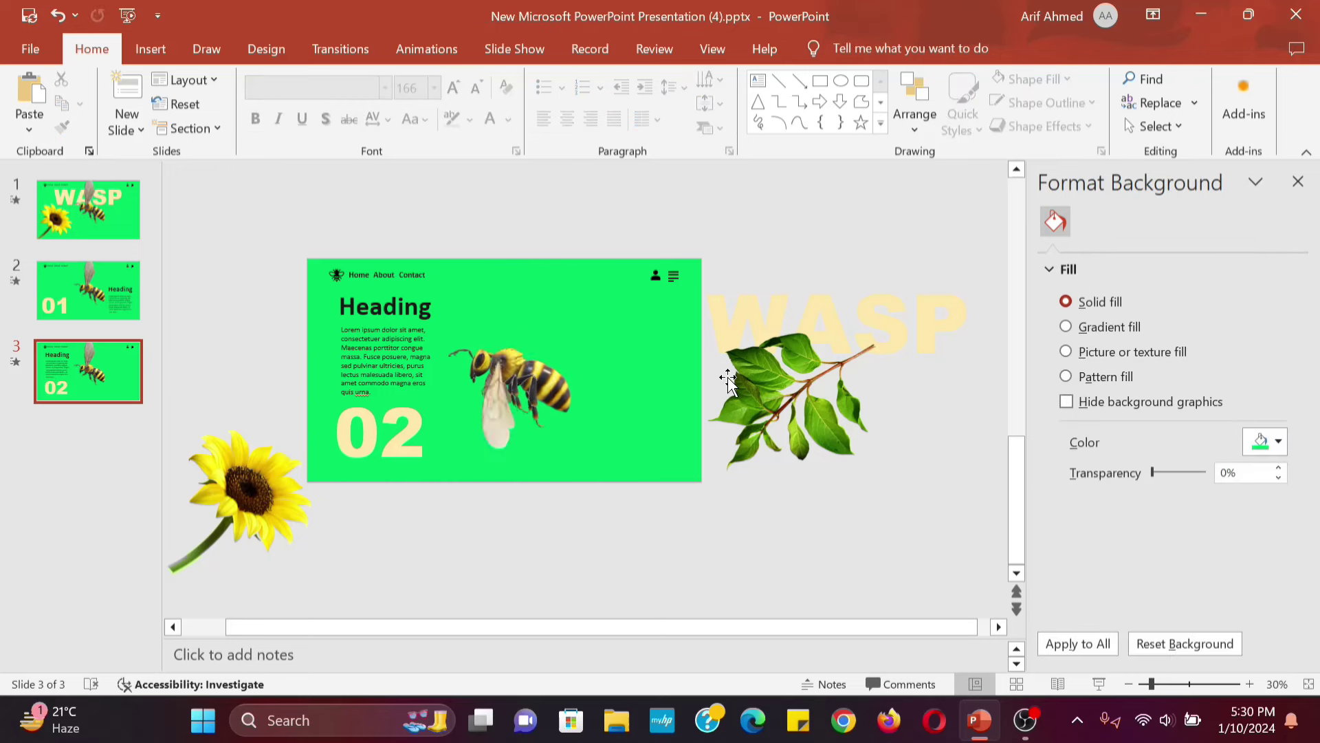
left_click_drag(719, 374, 477, 363)
left_click(476, 362)
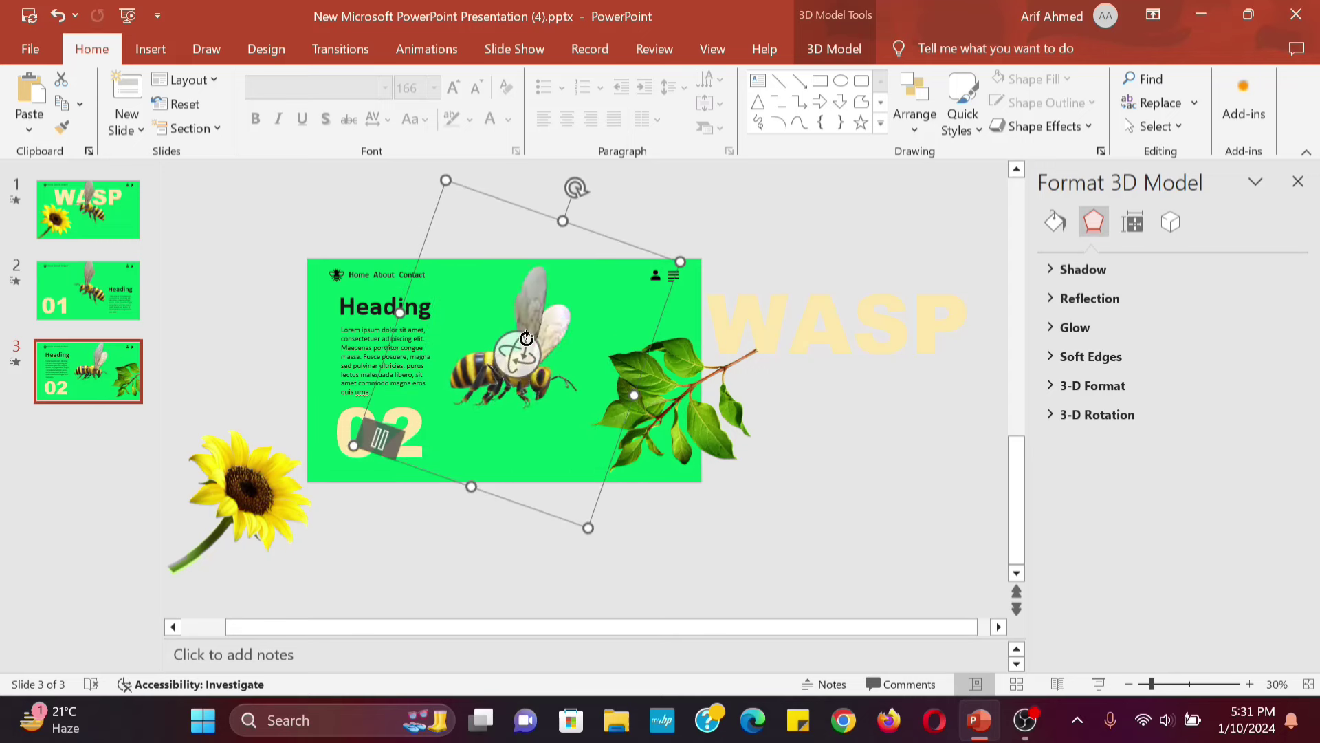
Shift the 3D bee slightly right and bring it to the front
left_click_drag(539, 413, 562, 415)
right_click(565, 412)
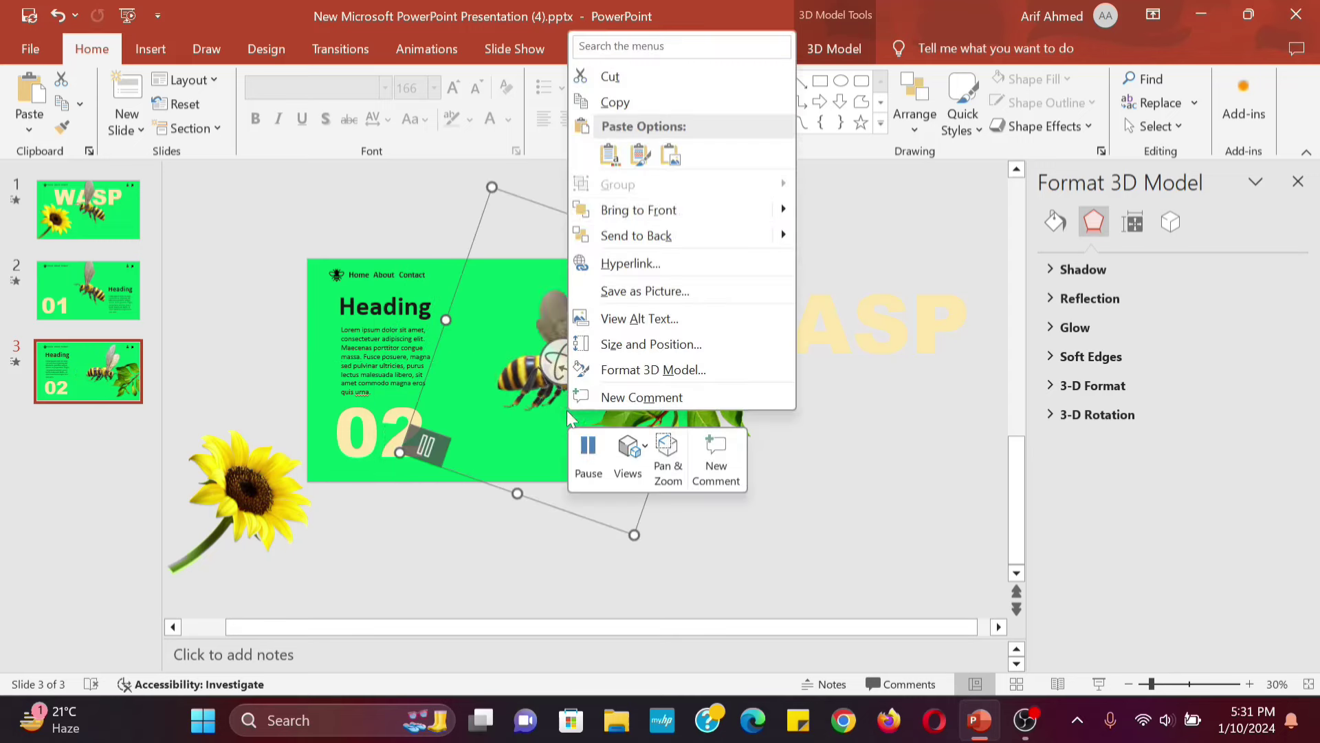
left_click(651, 203)
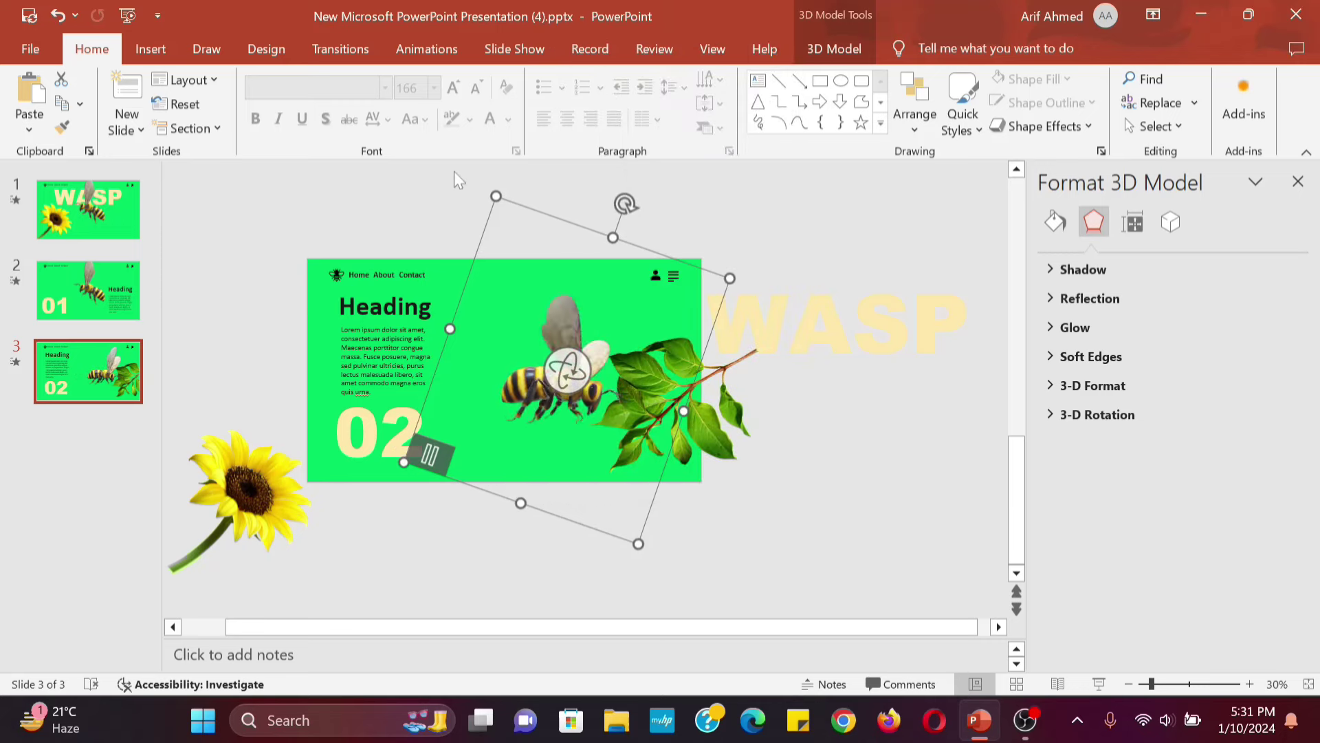
Remove the Lines motion path from the slide 3 bee in the Animation Pane
left_click(427, 48)
left_click(528, 398)
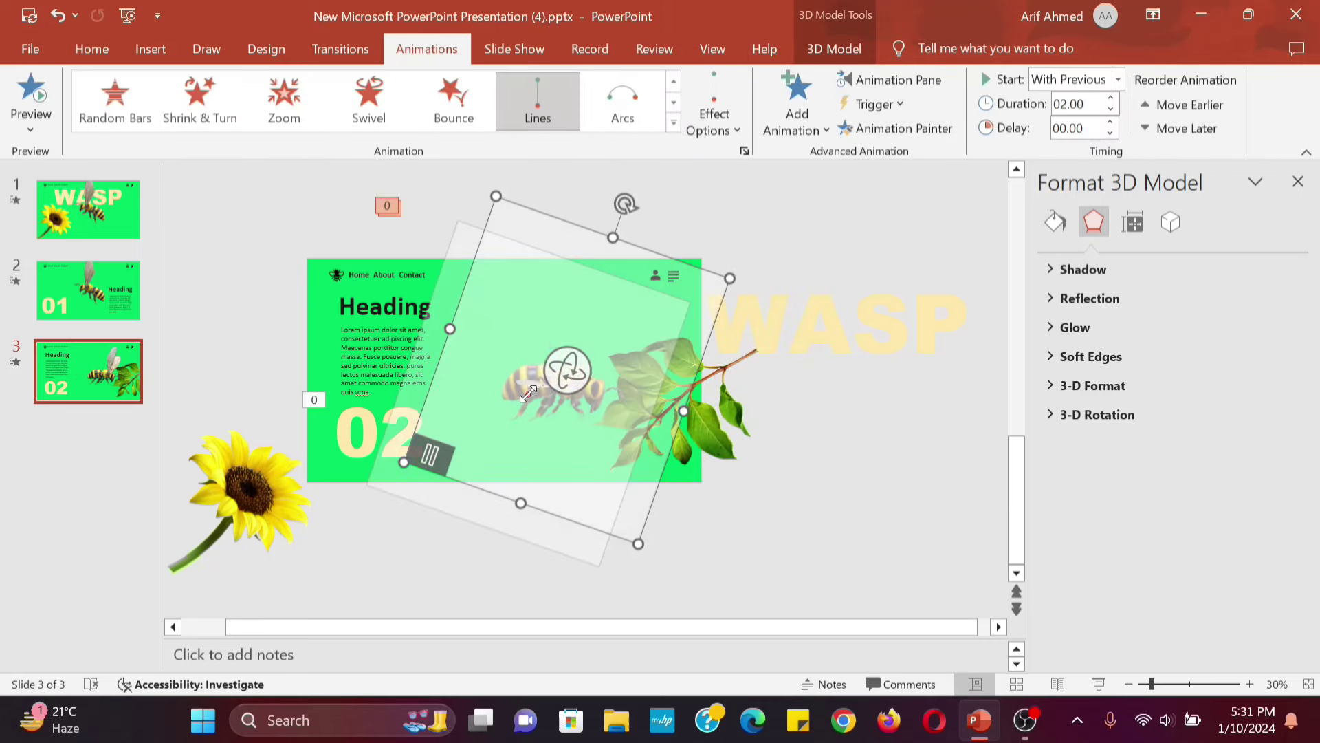
left_click(892, 80)
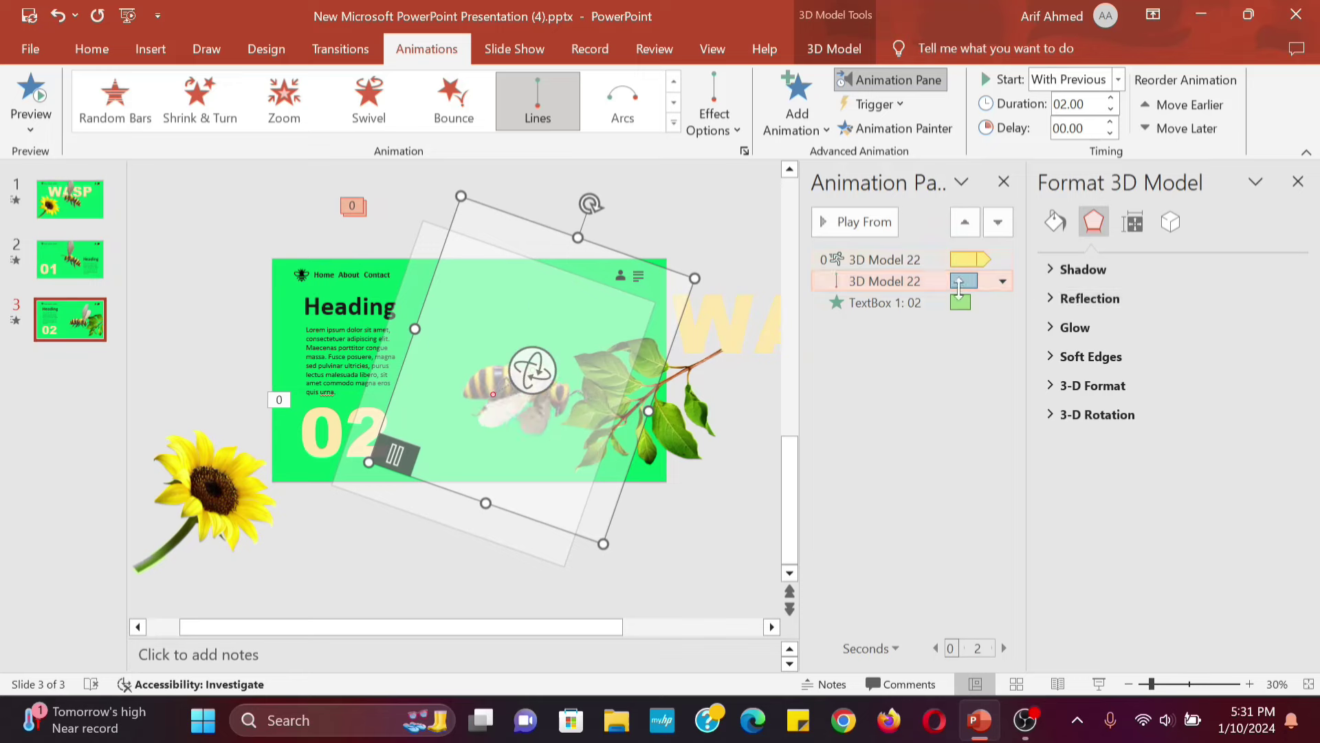
left_click(1002, 281)
left_click(916, 453)
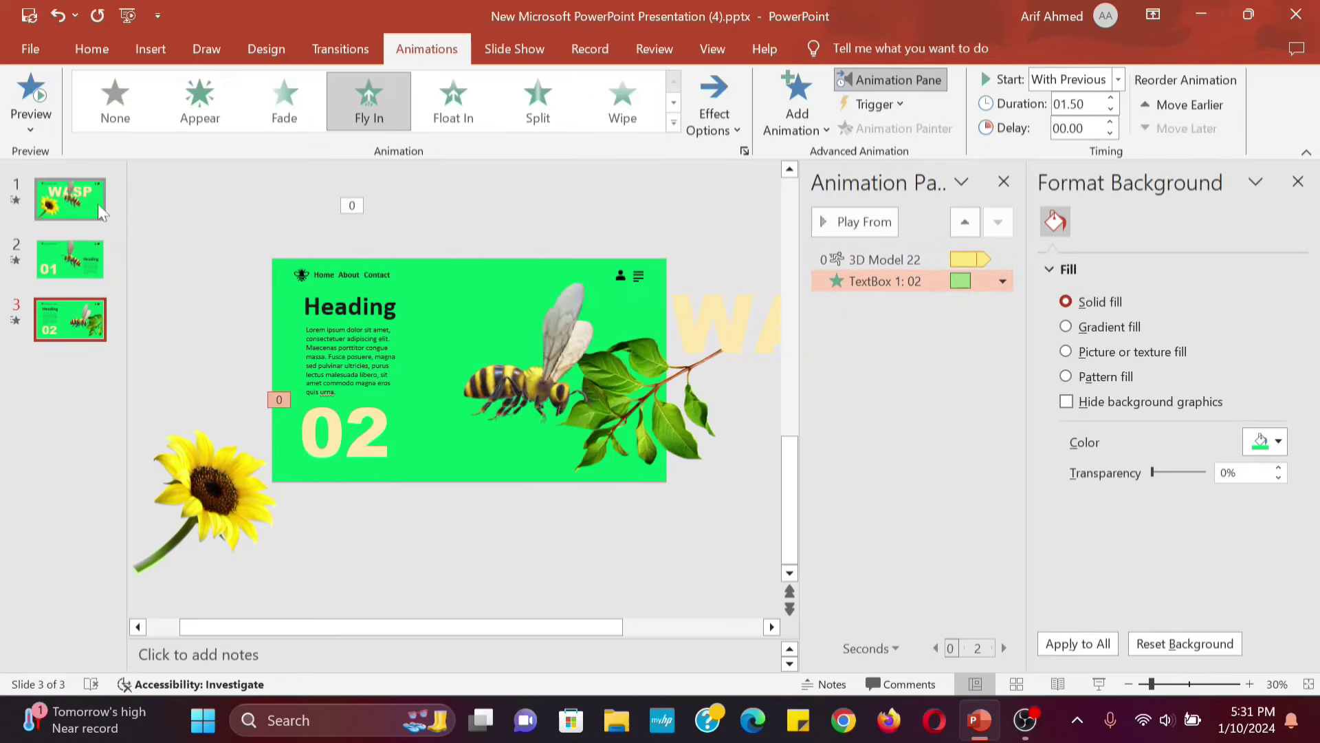
left_click(74, 267)
left_click(339, 49)
Apply the Morph transition to slides 2 and 3
left_click(201, 101)
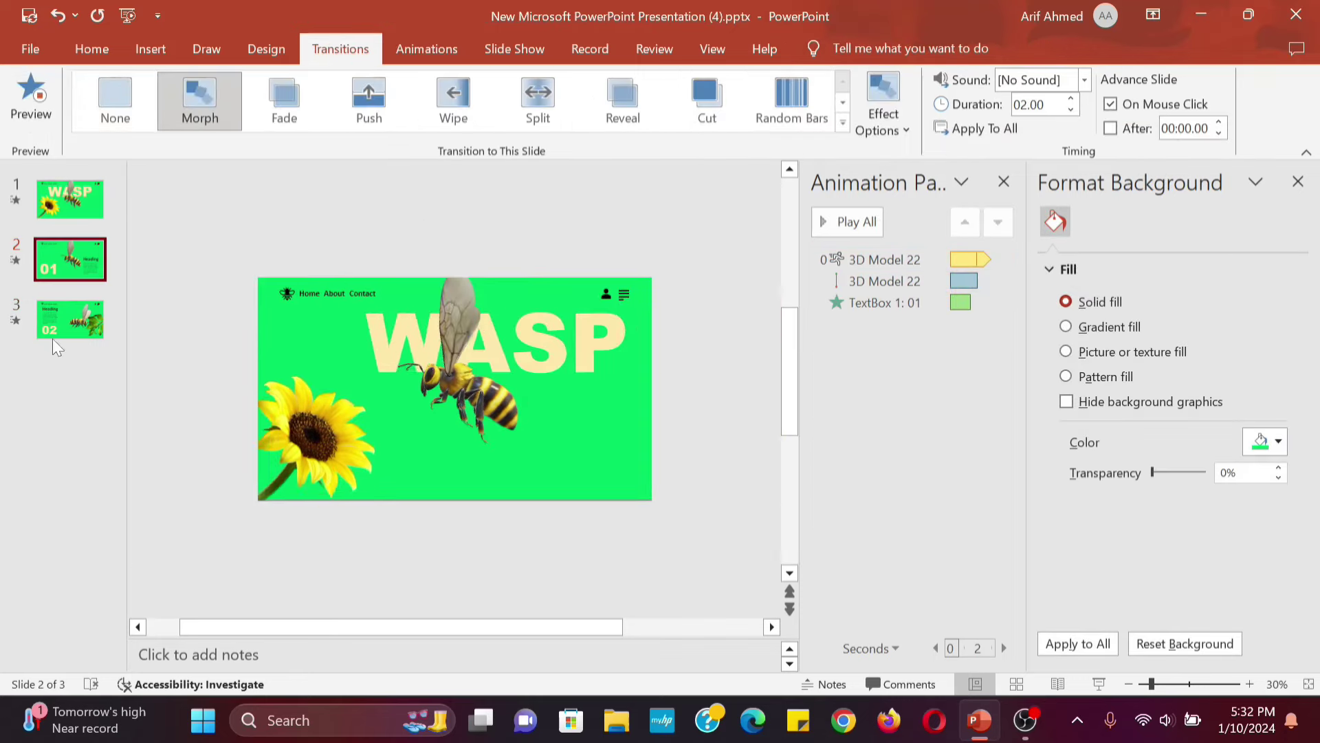
left_click(58, 336)
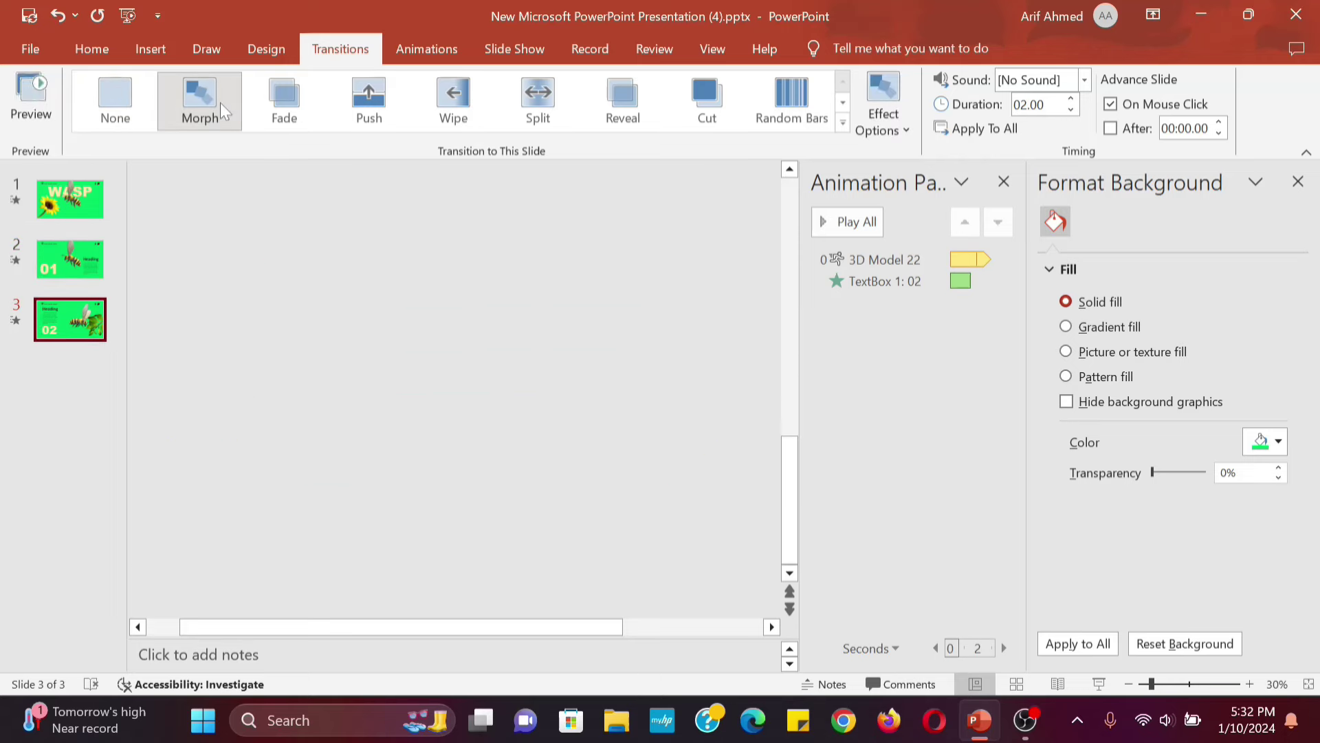
left_click(220, 102)
left_click(495, 413)
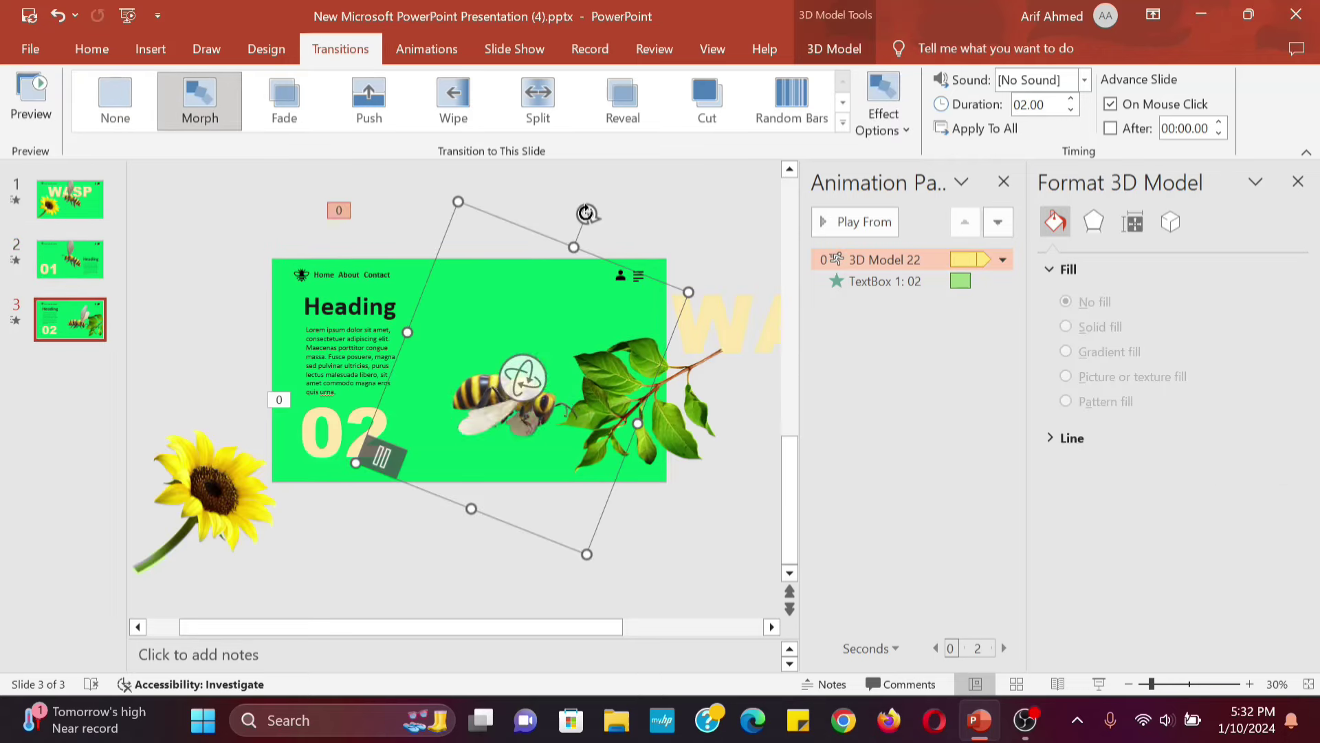
left_click(89, 206)
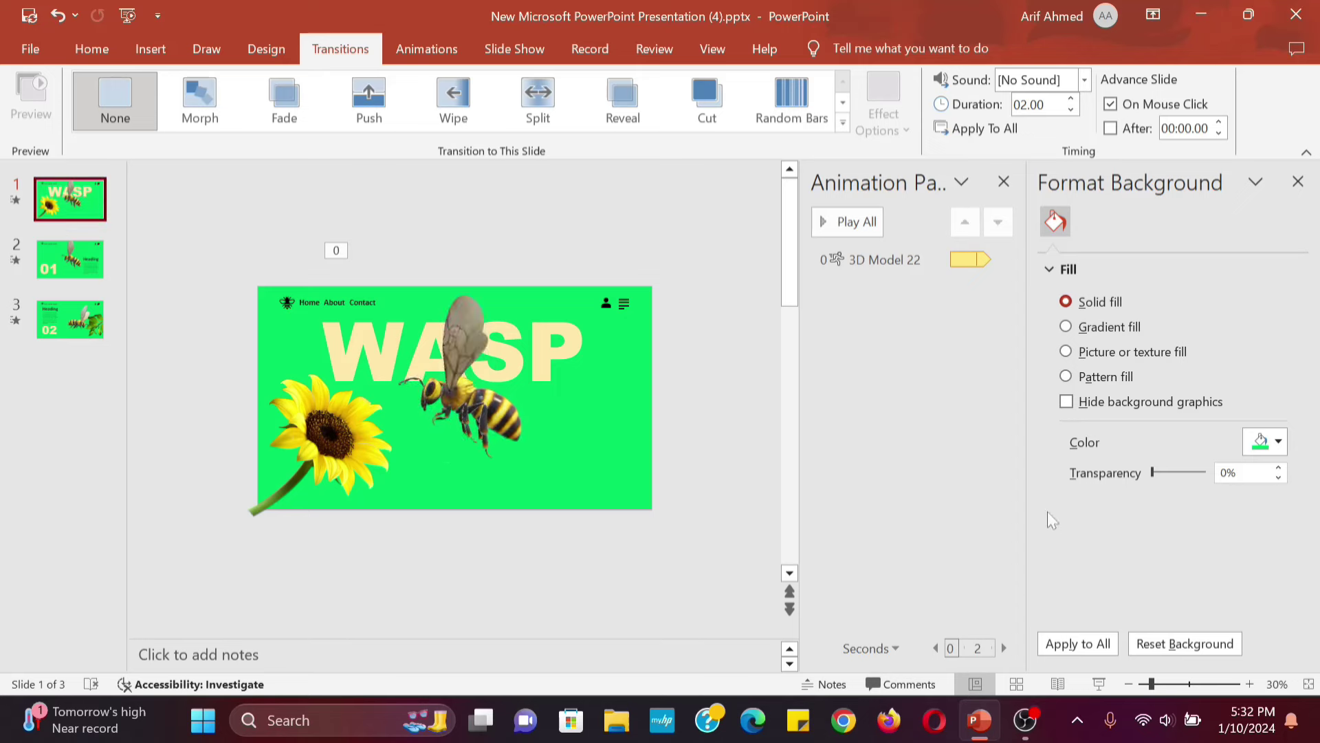
left_click(1299, 182)
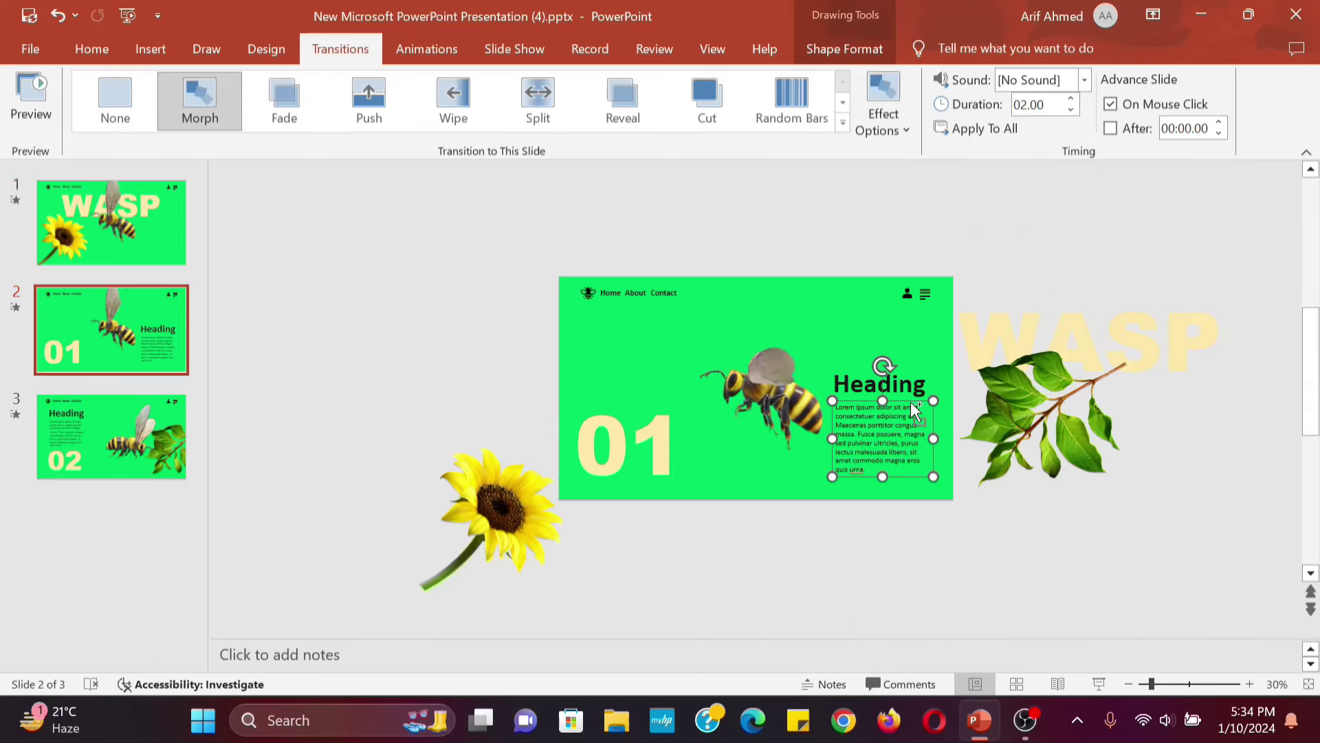
Paste the lorem ipsum body text onto slide 1, below WASP on the right
left_click(151, 248)
key("ctrl+v")
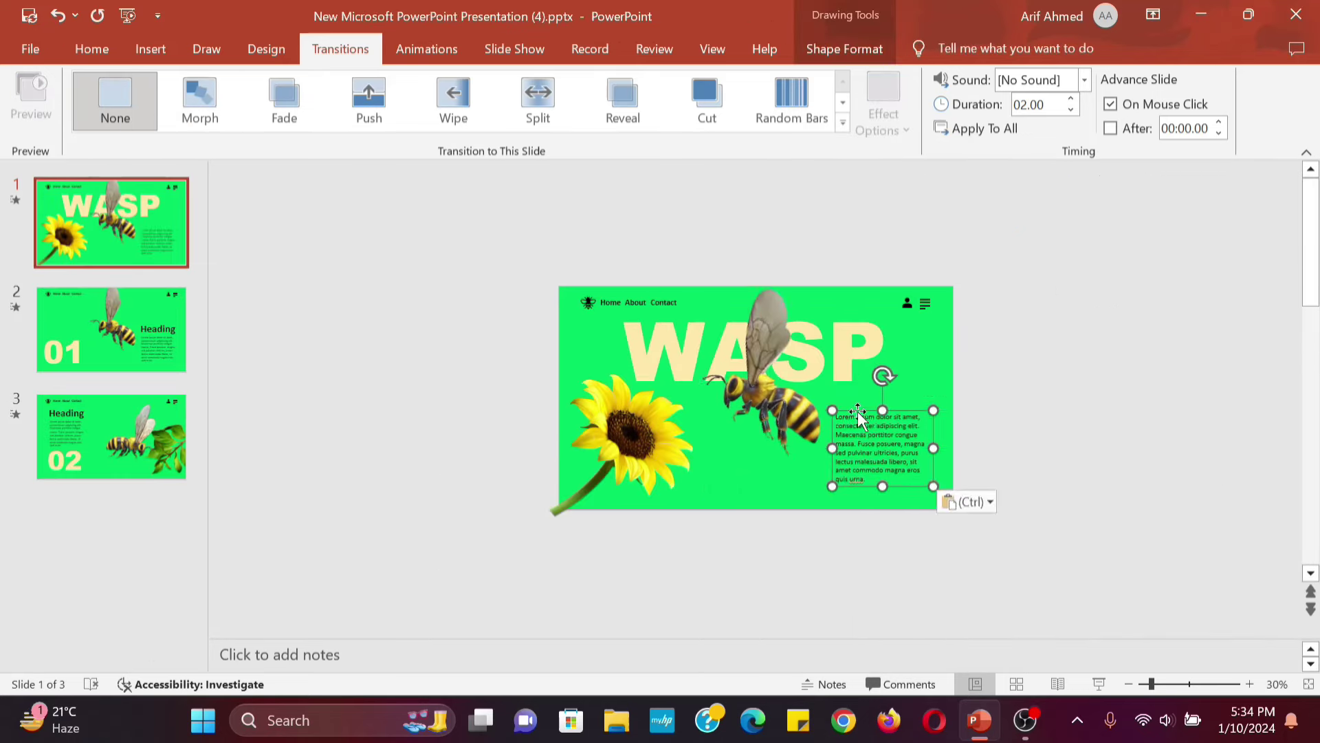
left_click_drag(858, 415, 872, 399)
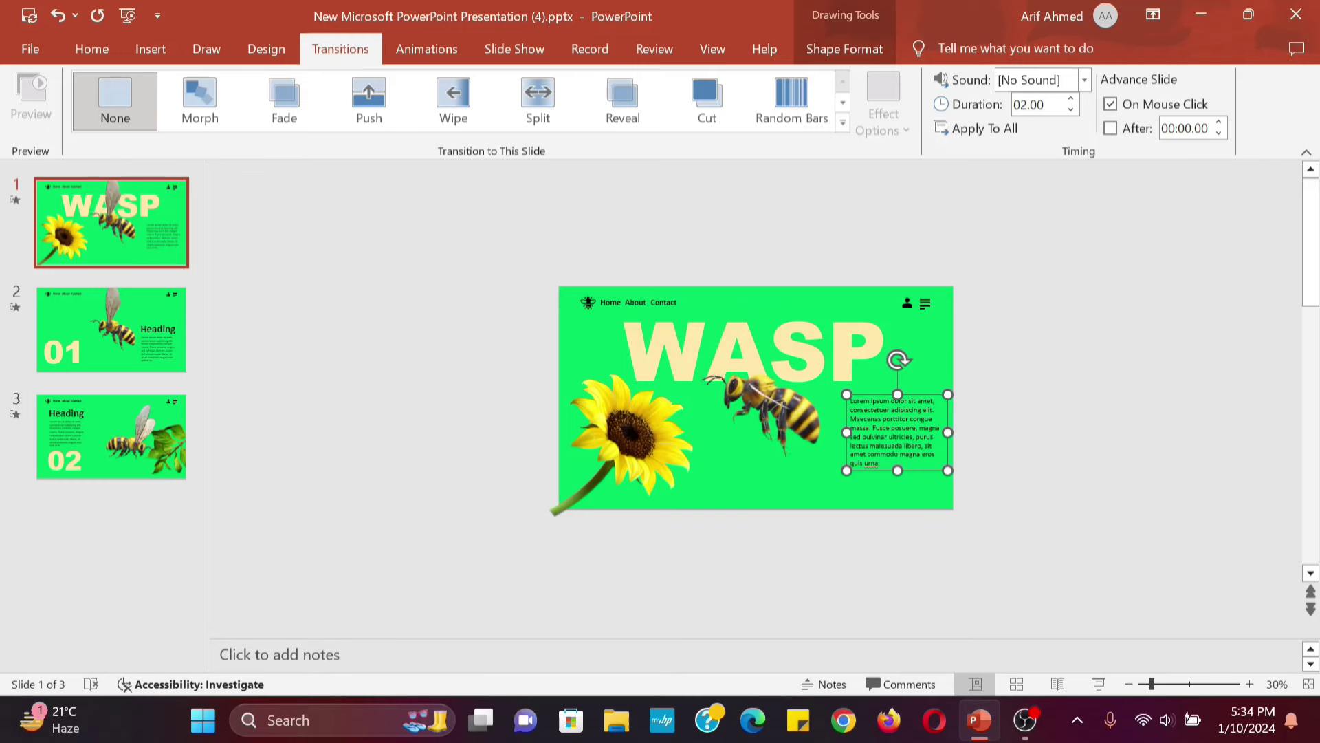
Copy the Home label under the body text as a one-line Learn More label
left_click_drag(614, 303, 617, 317)
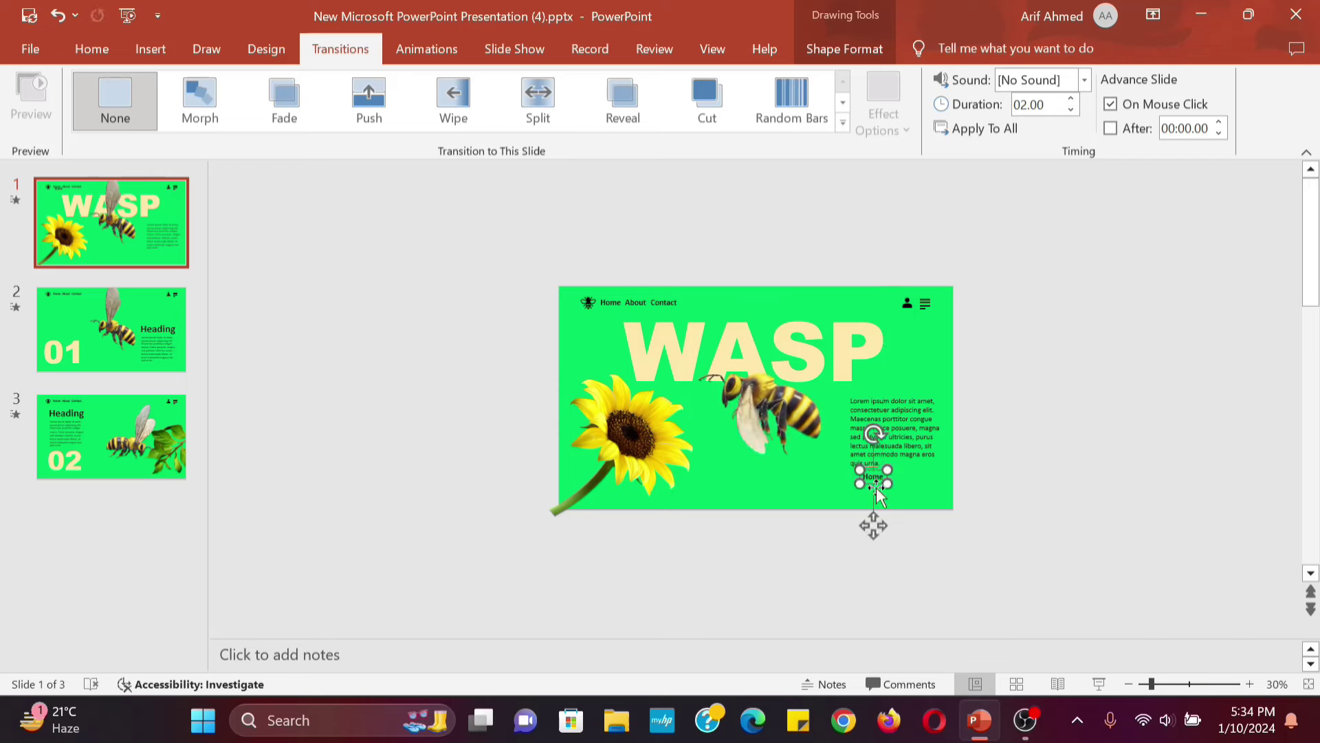
left_click_drag(876, 487, 881, 481)
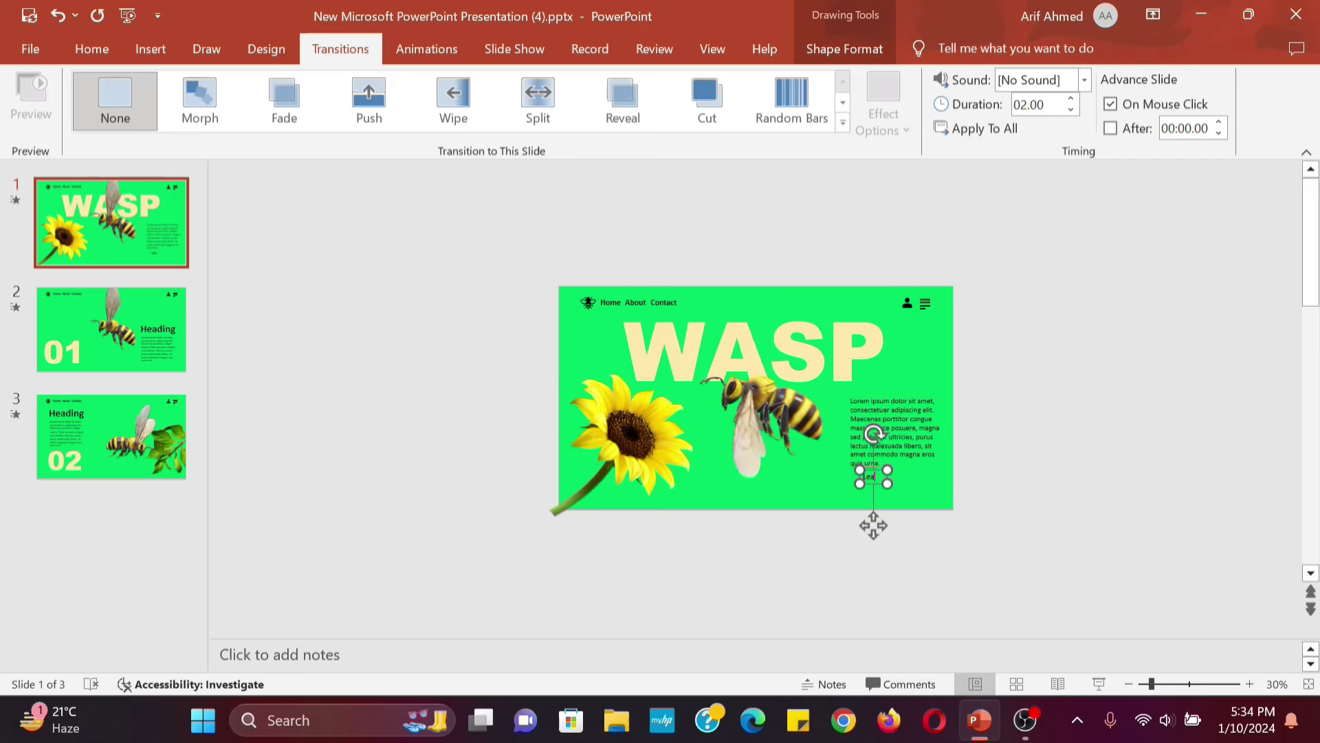
left_click_drag(873, 526, 873, 537)
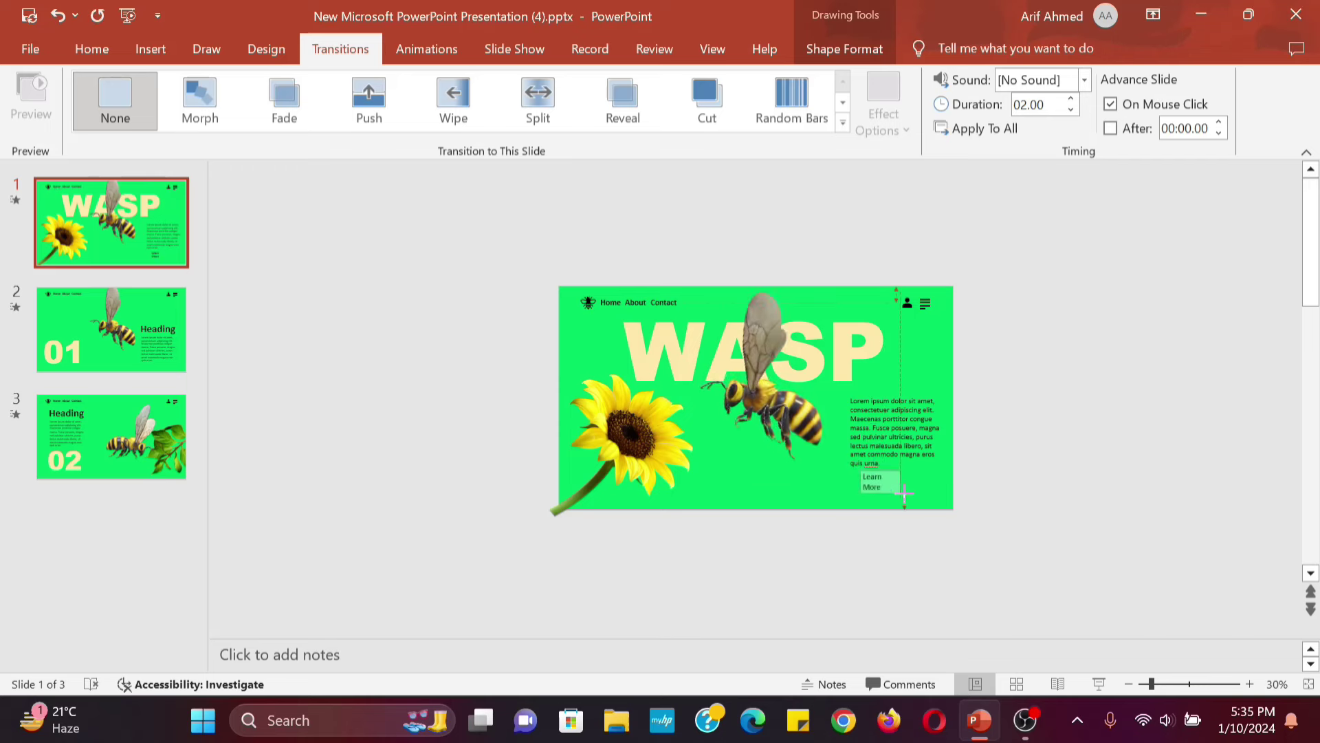
left_click_drag(909, 487, 913, 484)
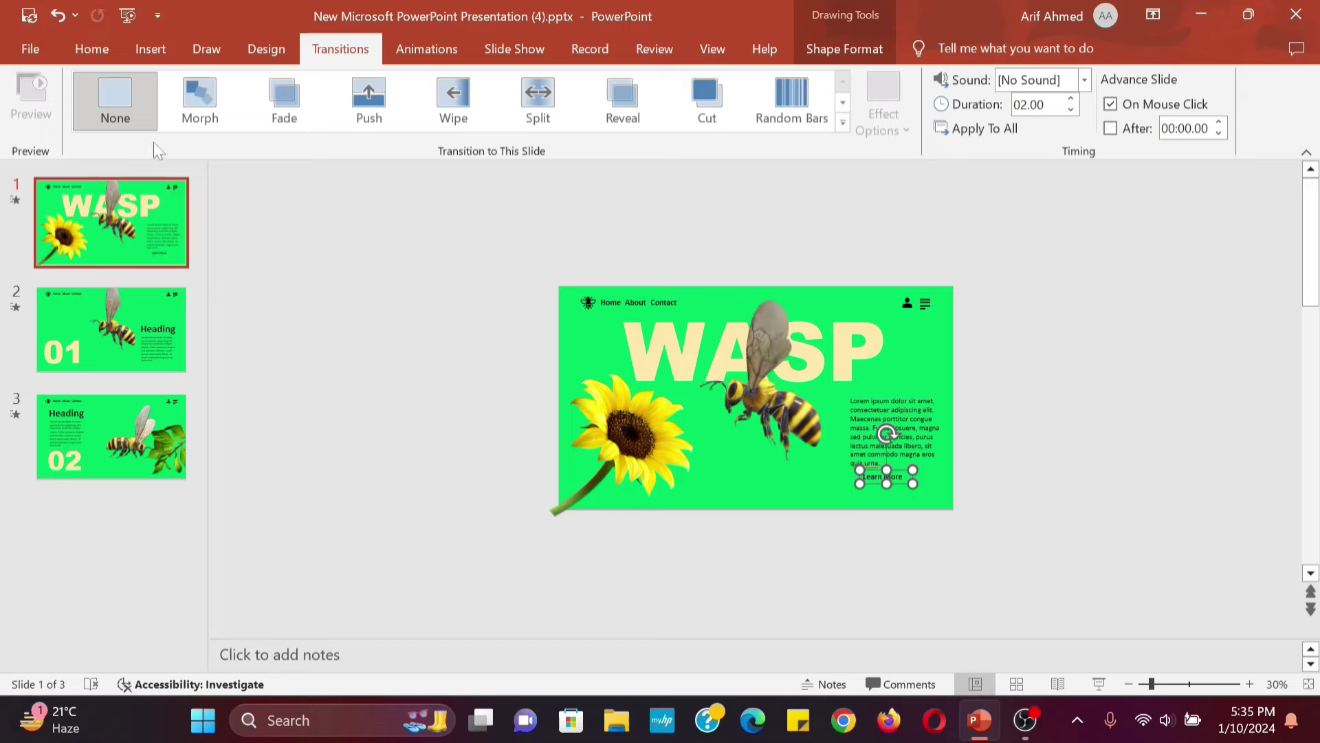
left_click(151, 49)
left_click(371, 113)
Insert the circled arrow icon from an 'arrow' search and flip it to point right
type("arrow")
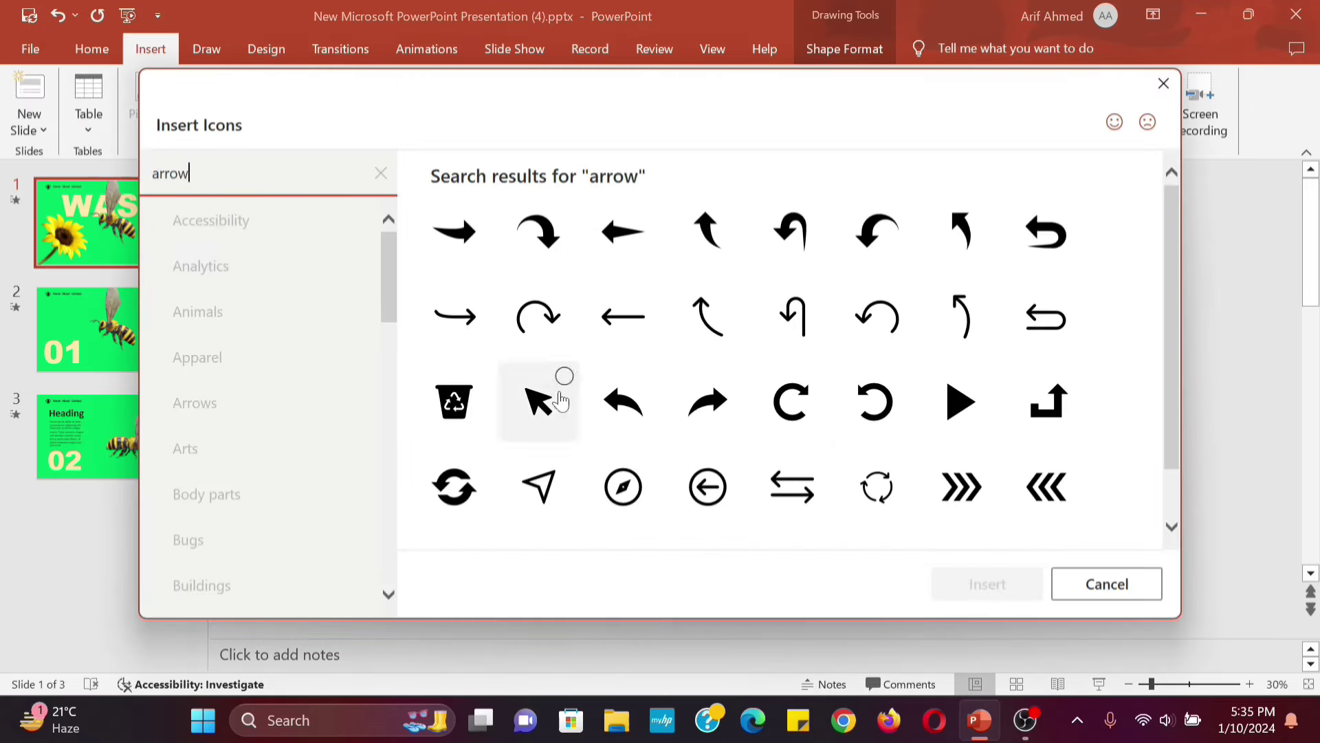
left_click(707, 486)
left_click(987, 583)
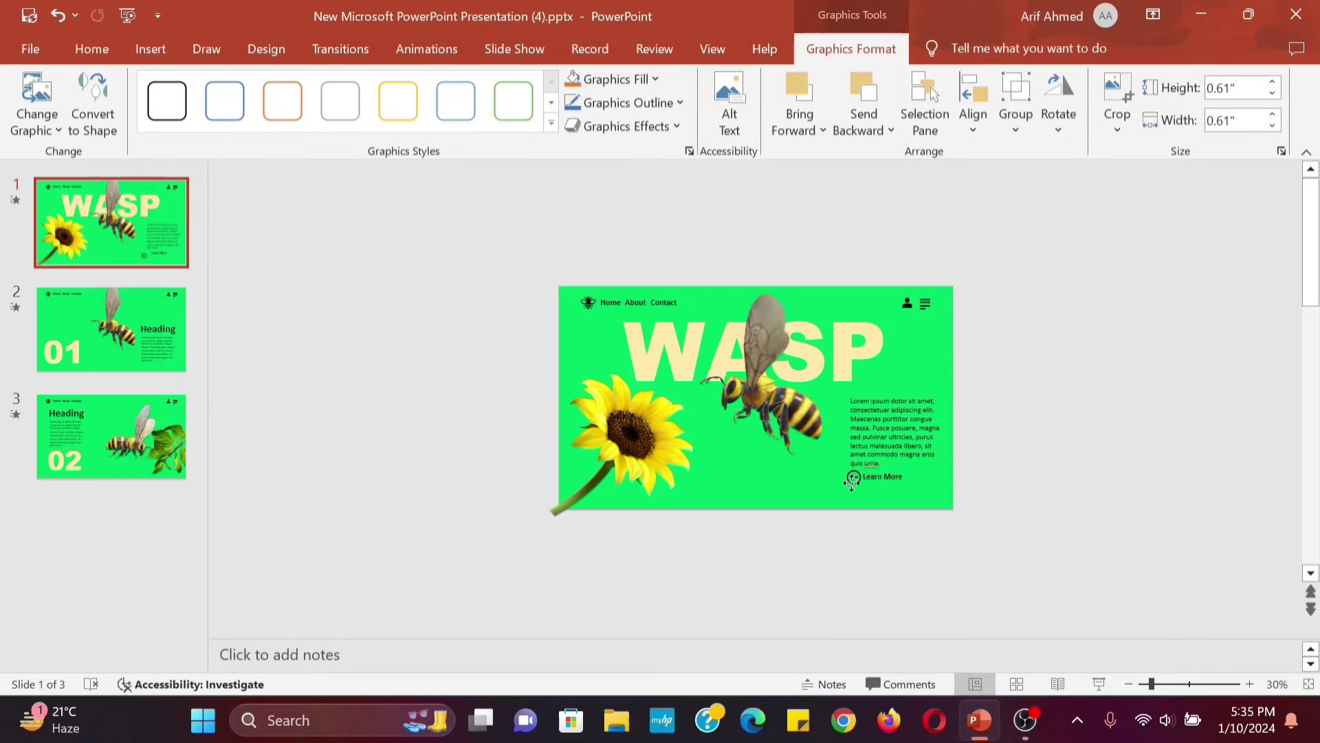
left_click(1052, 115)
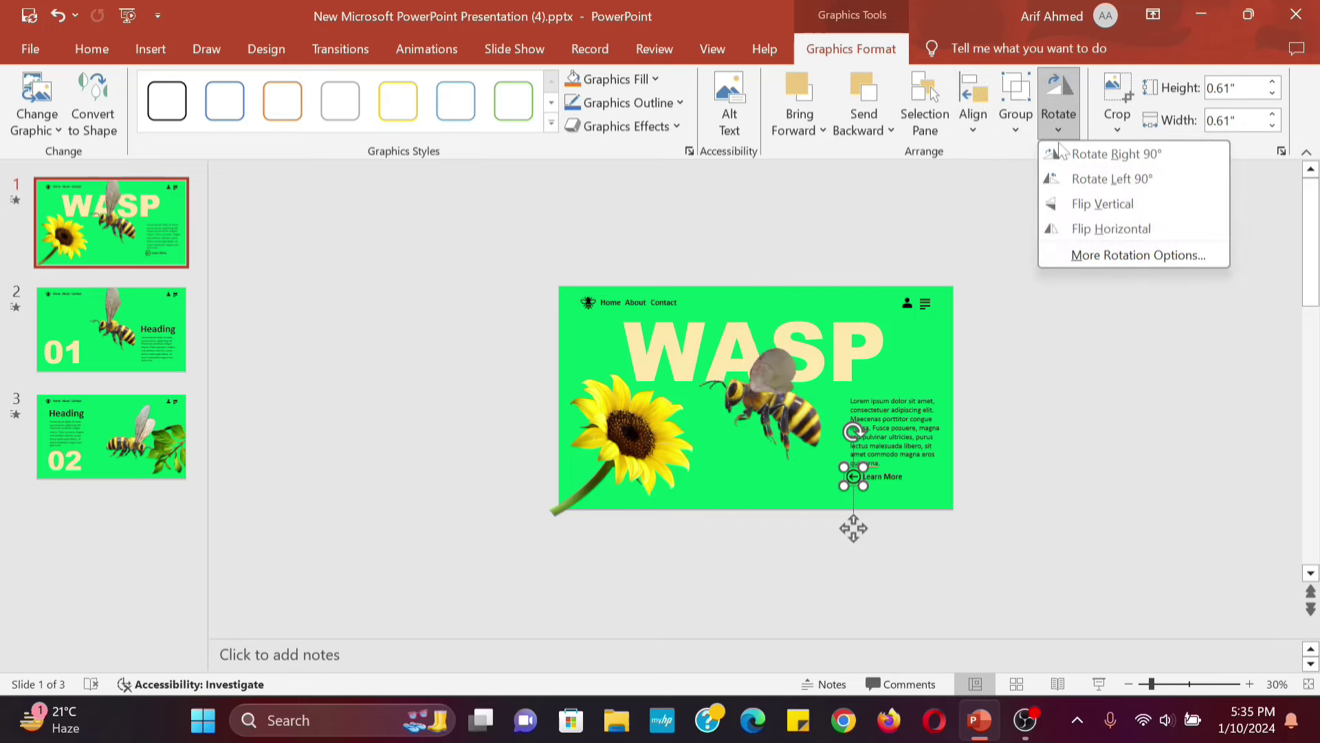
left_click(1093, 228)
Align the arrow with Learn More and play the slide show from the beginning
left_click(890, 477)
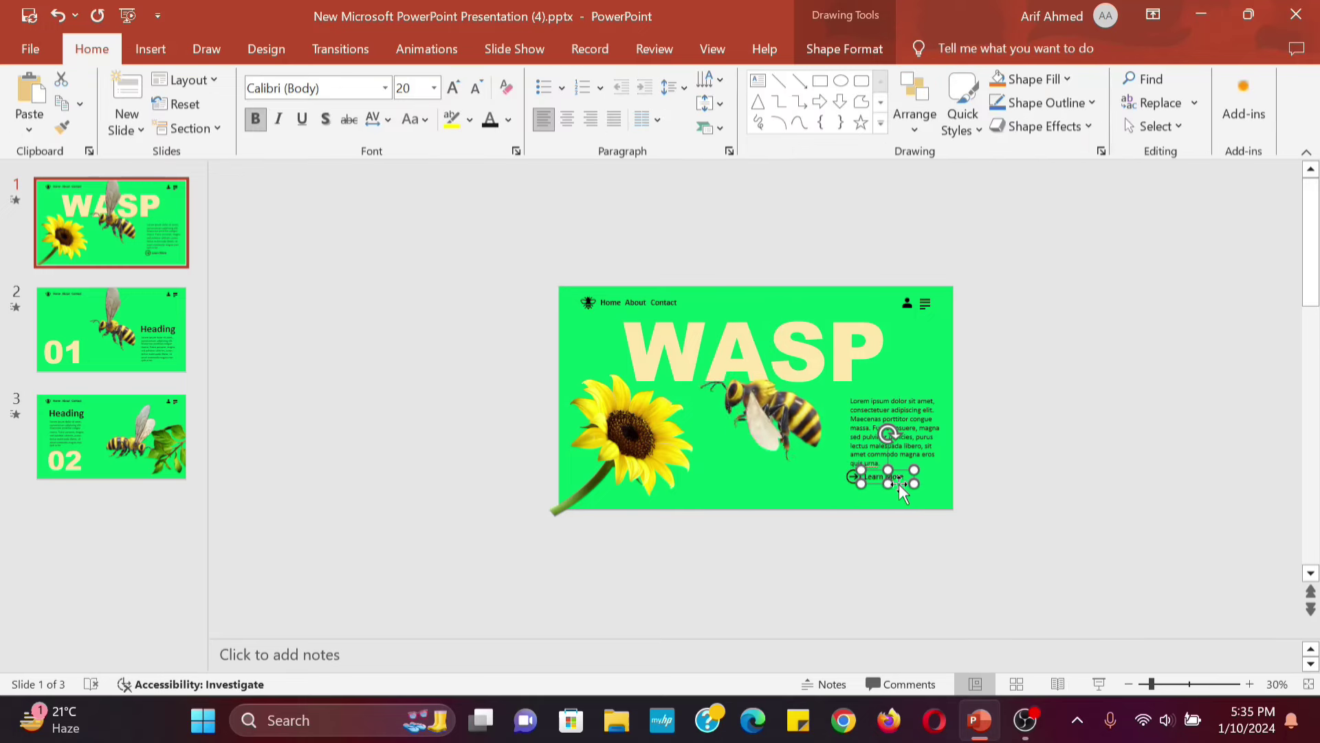
left_click(975, 488)
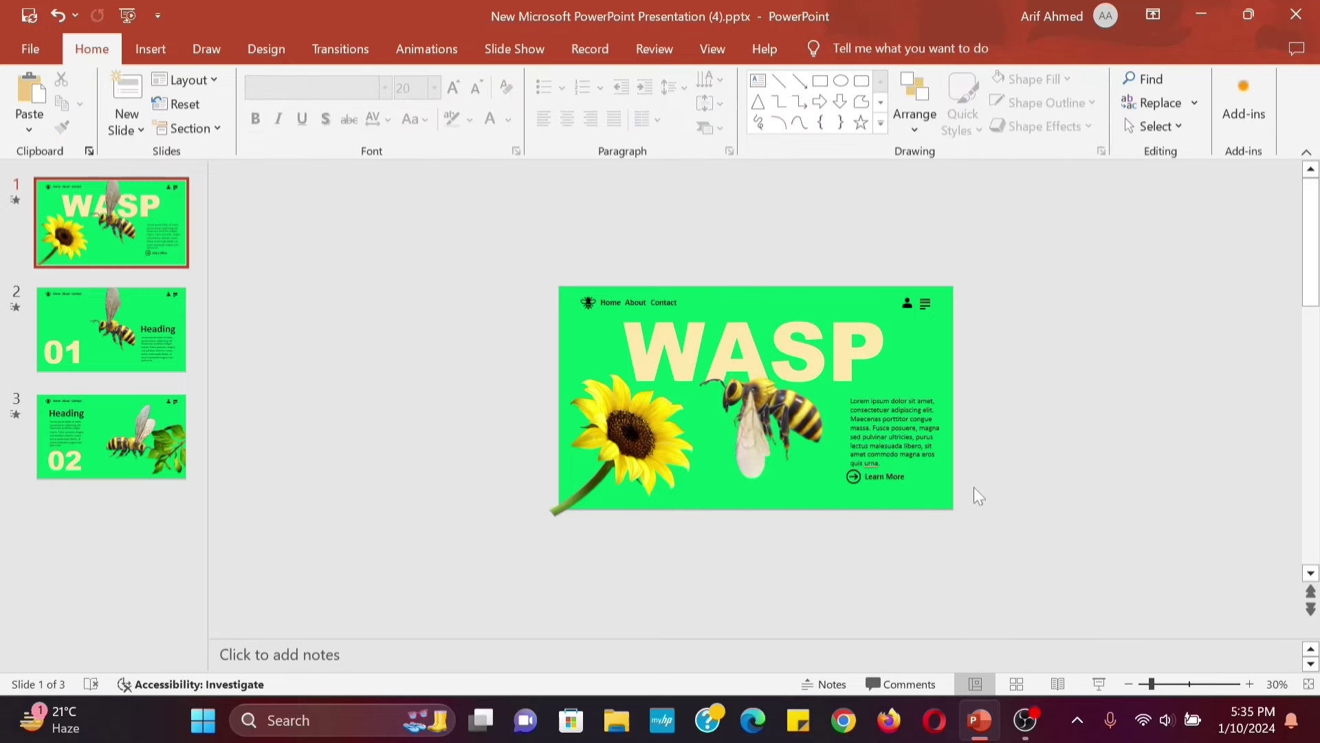
left_click(853, 477)
left_click(853, 533)
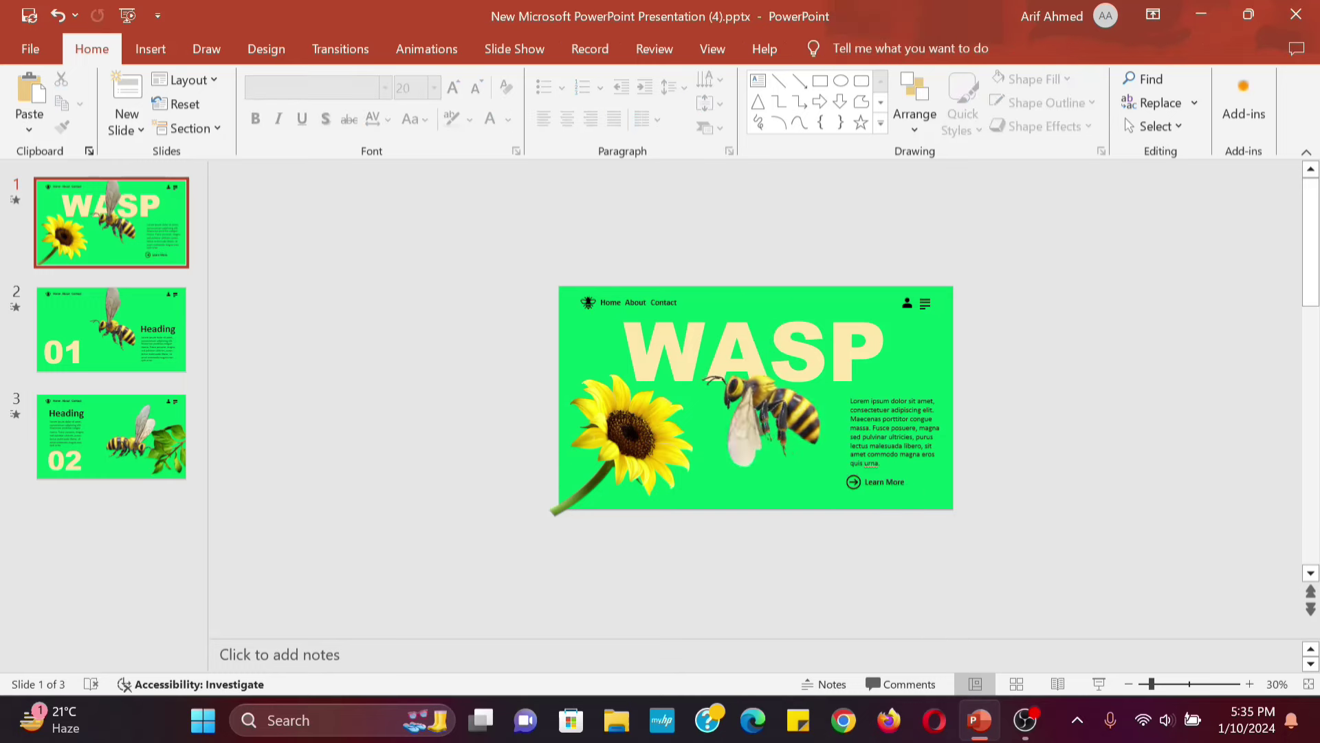
left_click(890, 434)
left_click(850, 484, "shift")
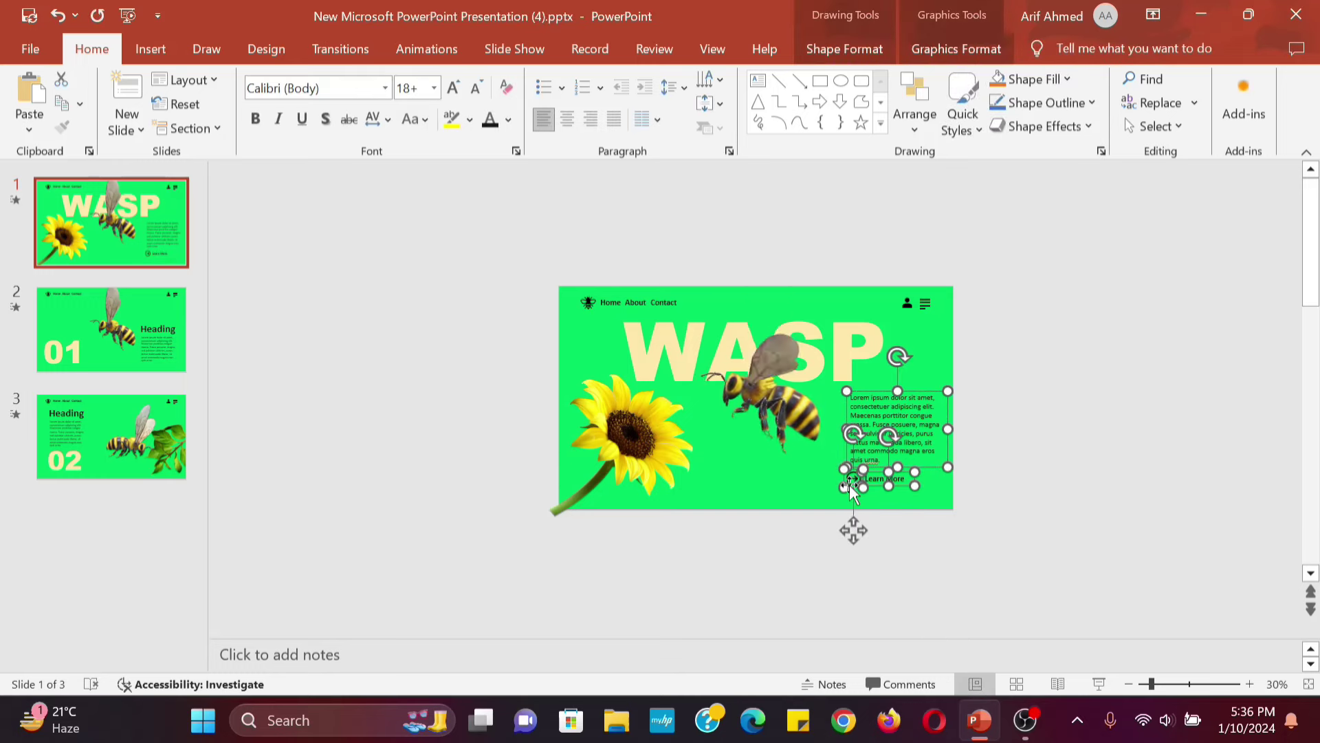
left_click(958, 489)
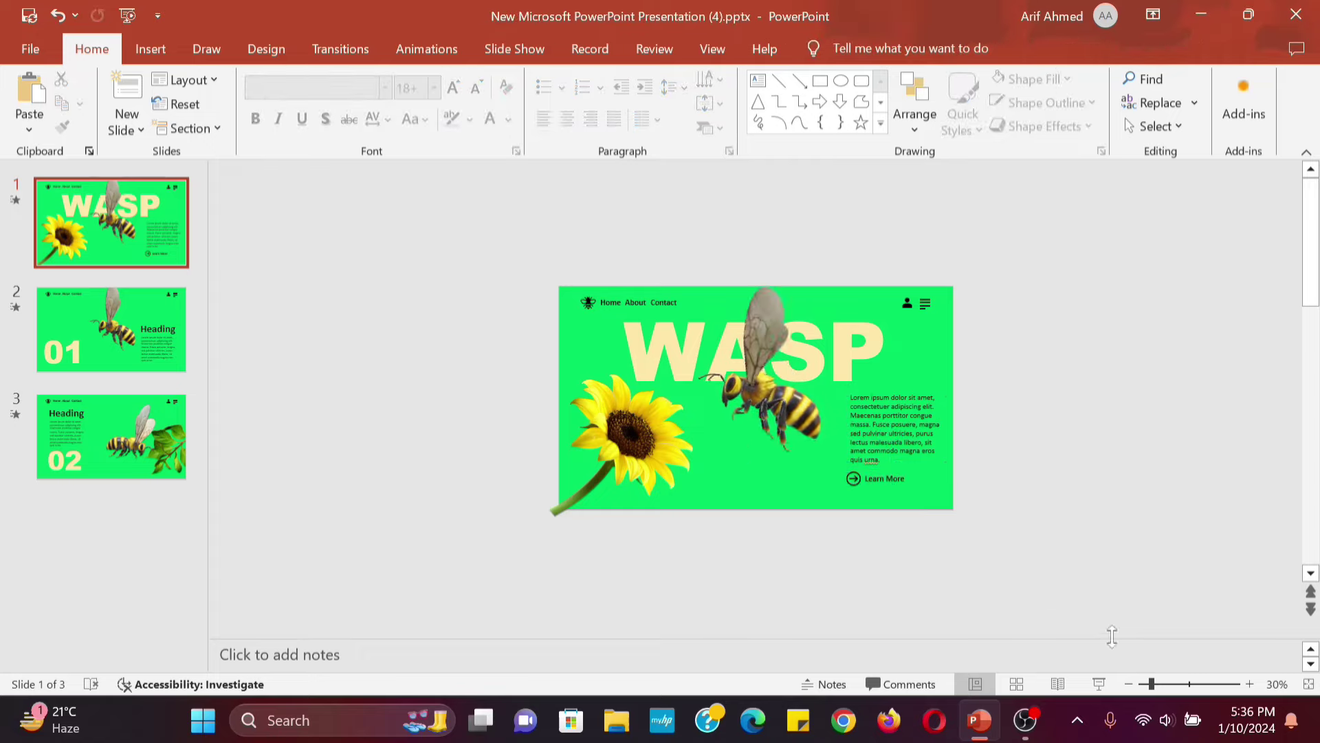
left_click(1100, 683)
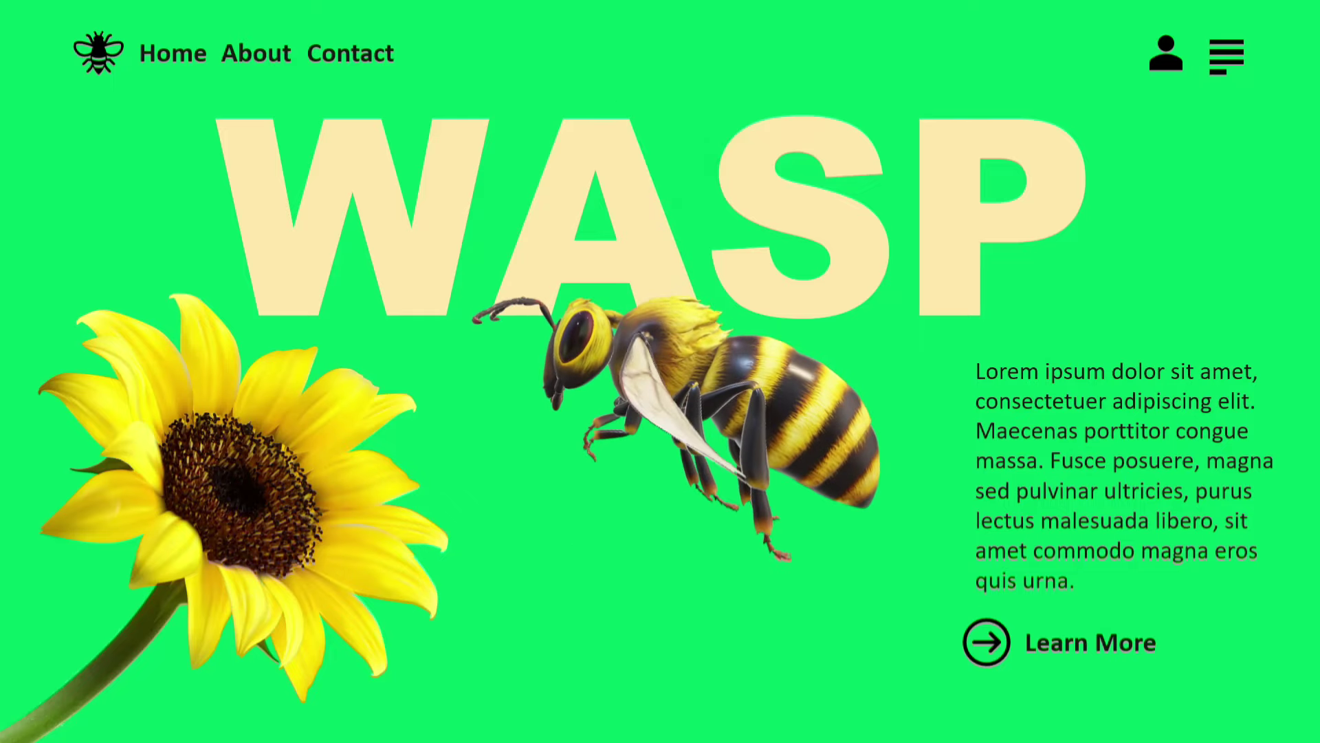